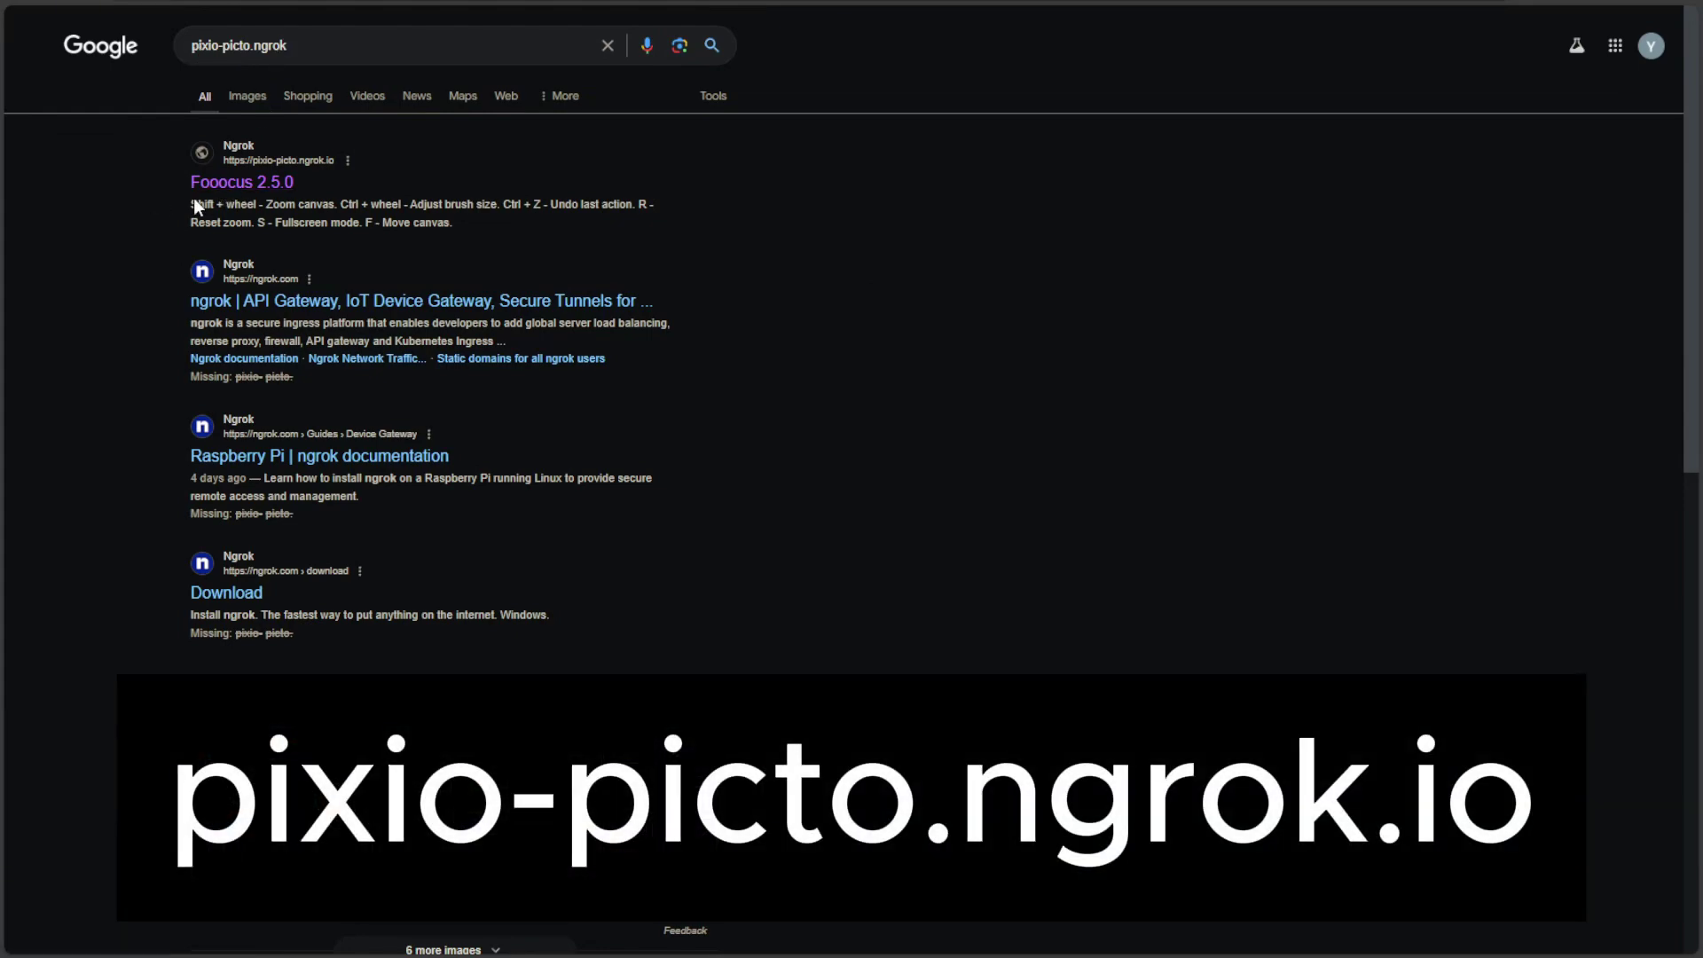
# Step: Open the Fooocus 2.5.0 search result at pixio-picto.ngrok.io
pyautogui.click(197, 190)
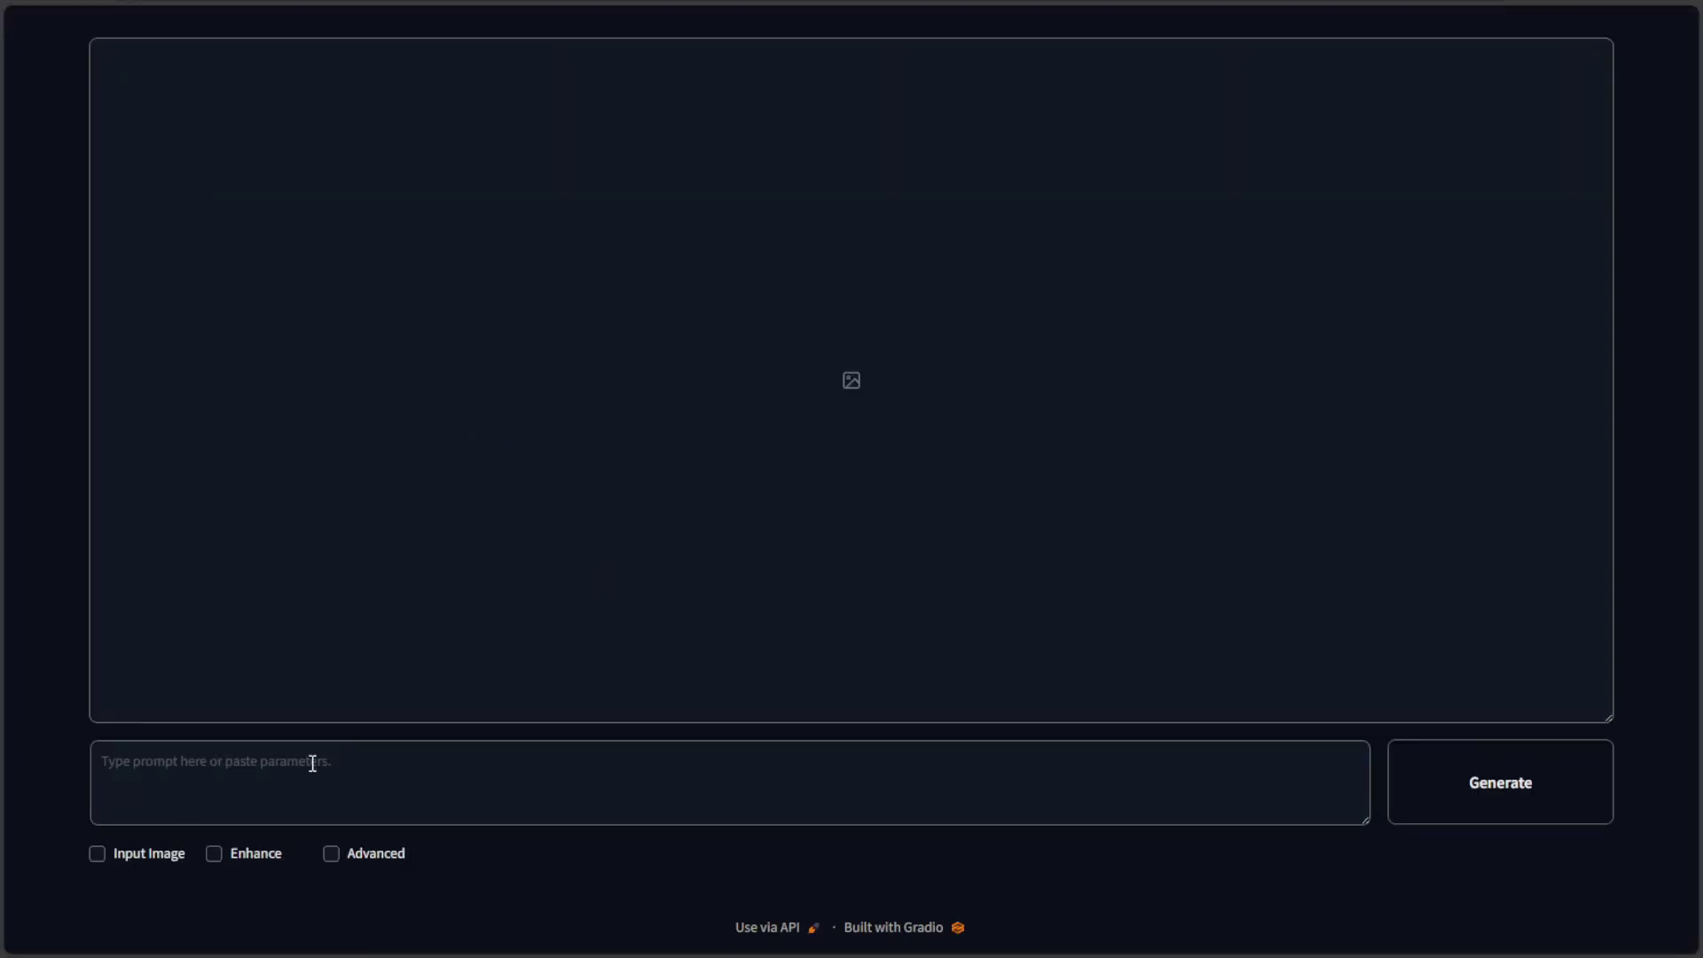
pyautogui.click(219, 853)
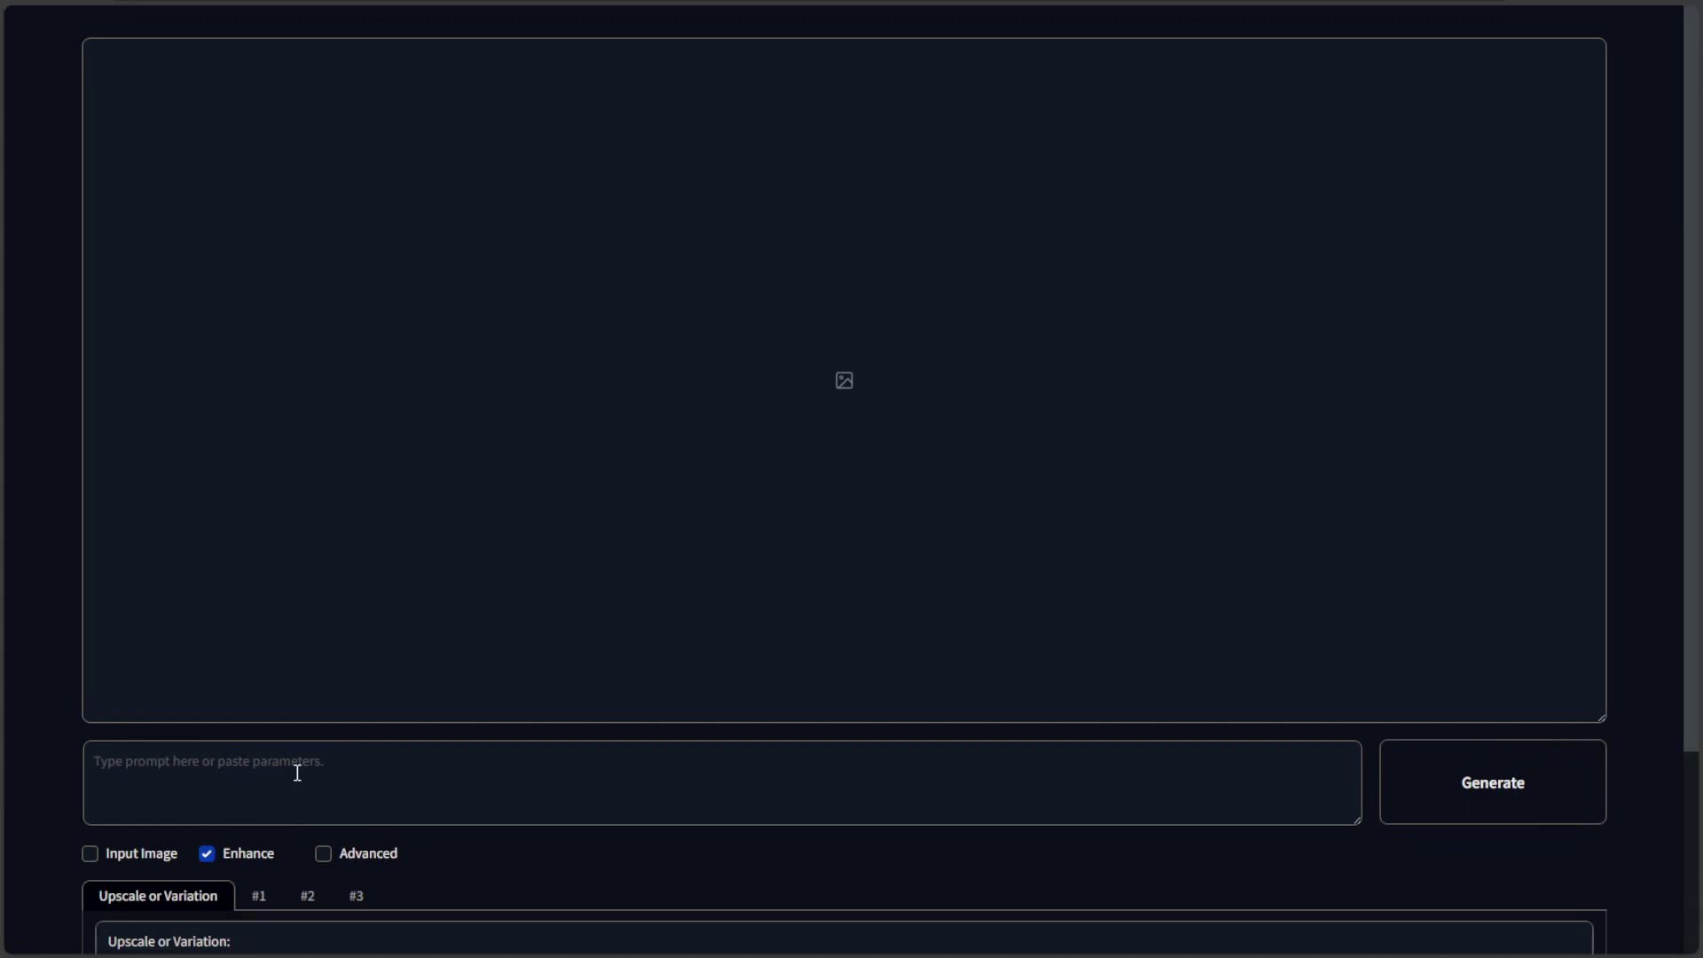
pyautogui.scroll(-3, 298, 770)
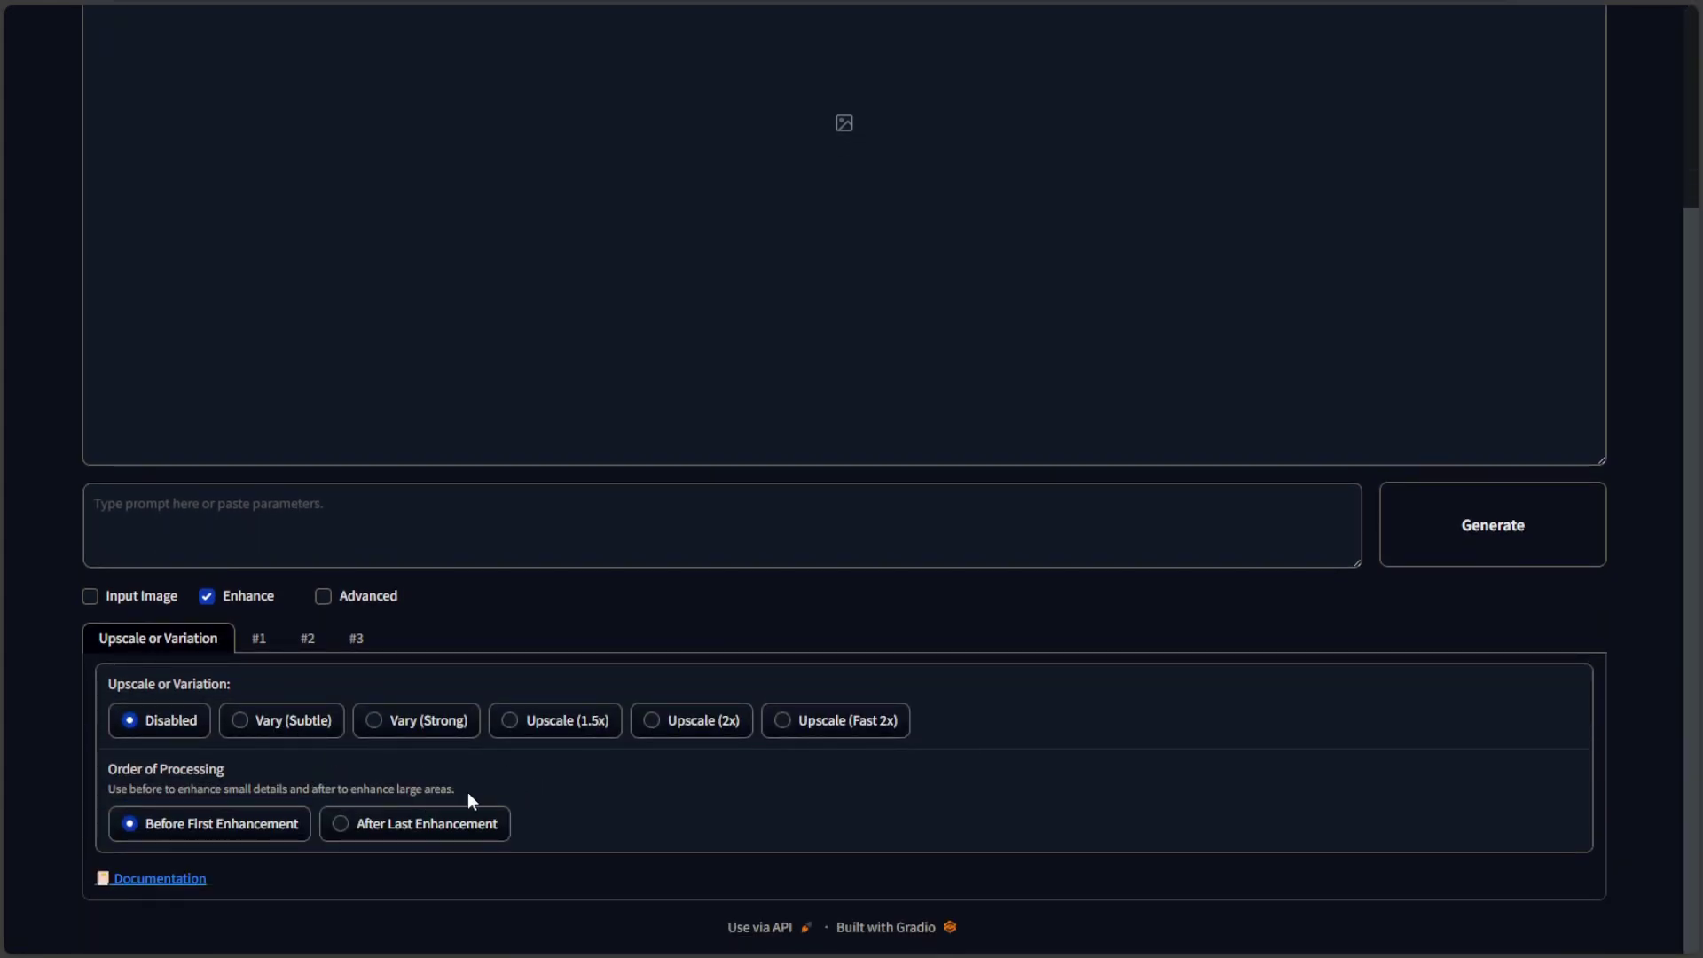
pyautogui.click(207, 594)
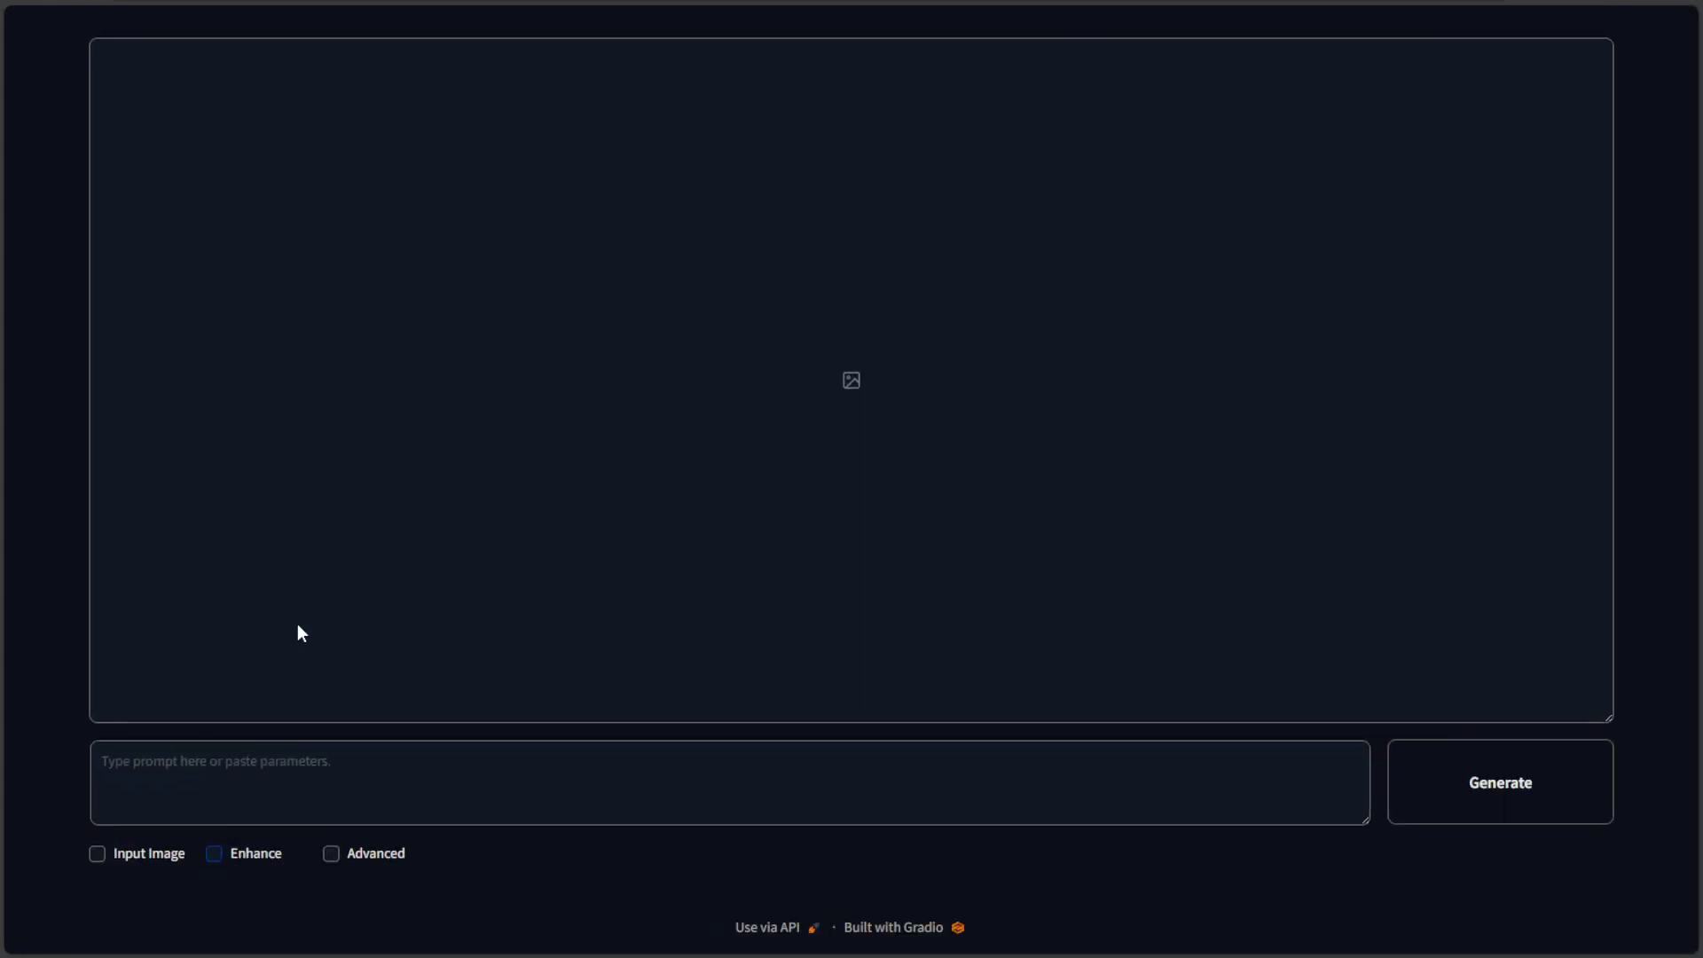
# Step: Enable Input Image and load the portrait photo from Pictures for 1.5x upscaling
pyautogui.click(98, 852)
pyautogui.scroll(-3, 328, 632)
pyautogui.click(572, 764)
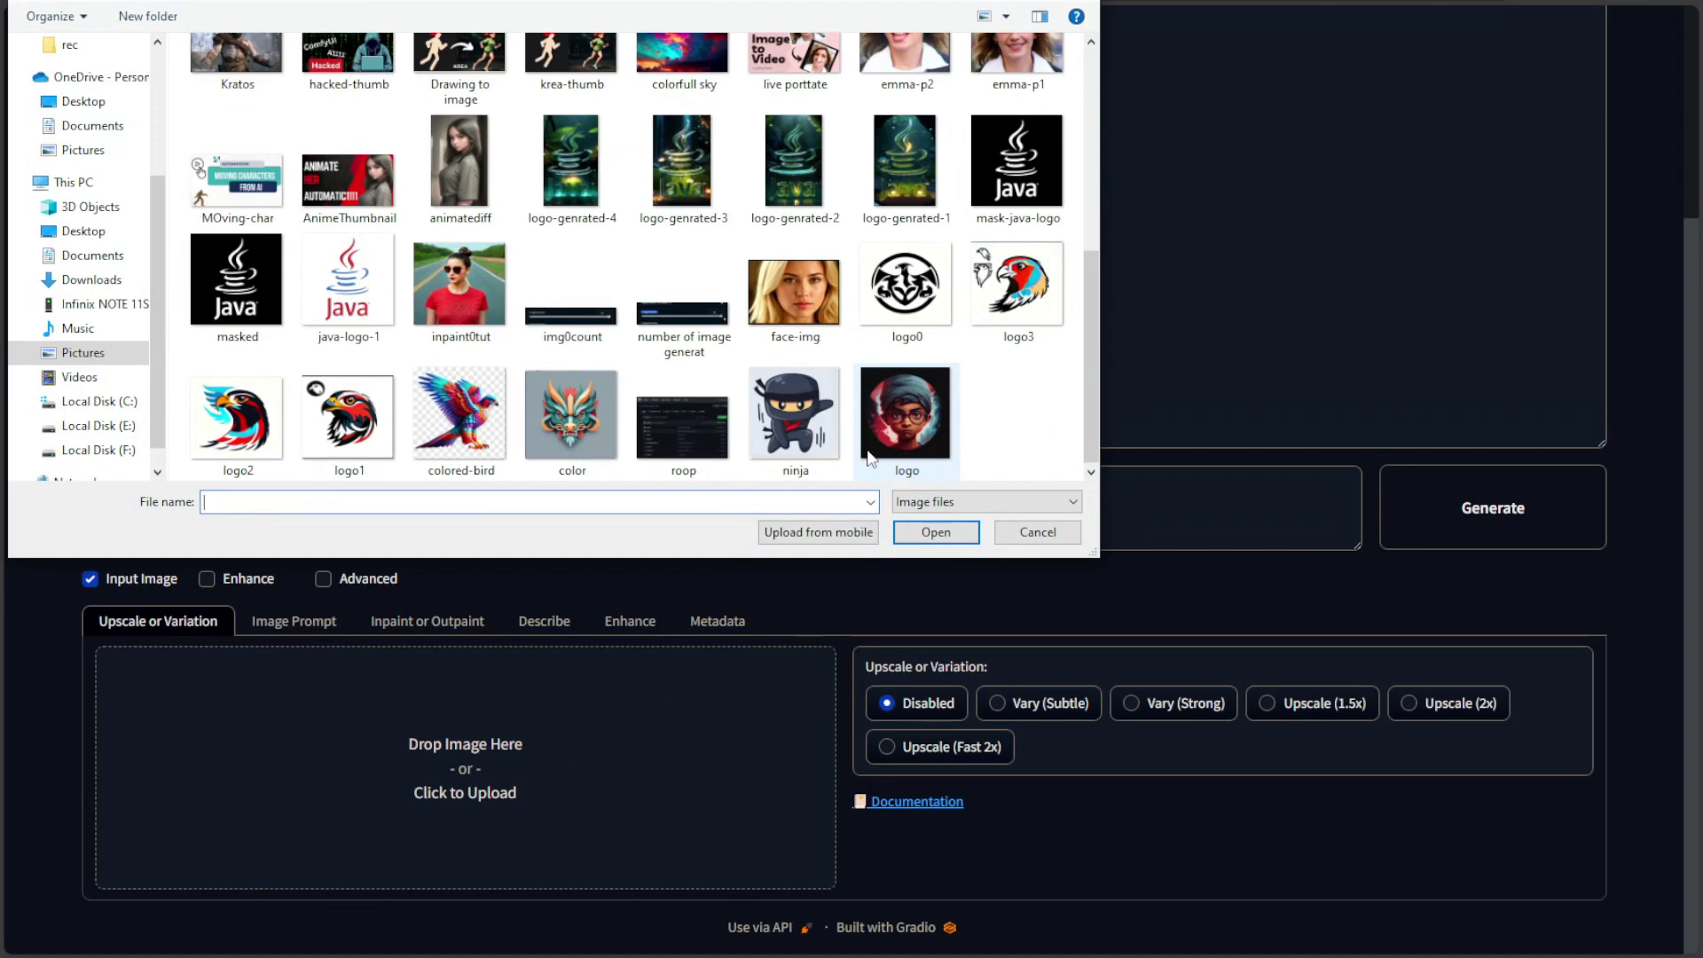
pyautogui.scroll(2, 869, 450)
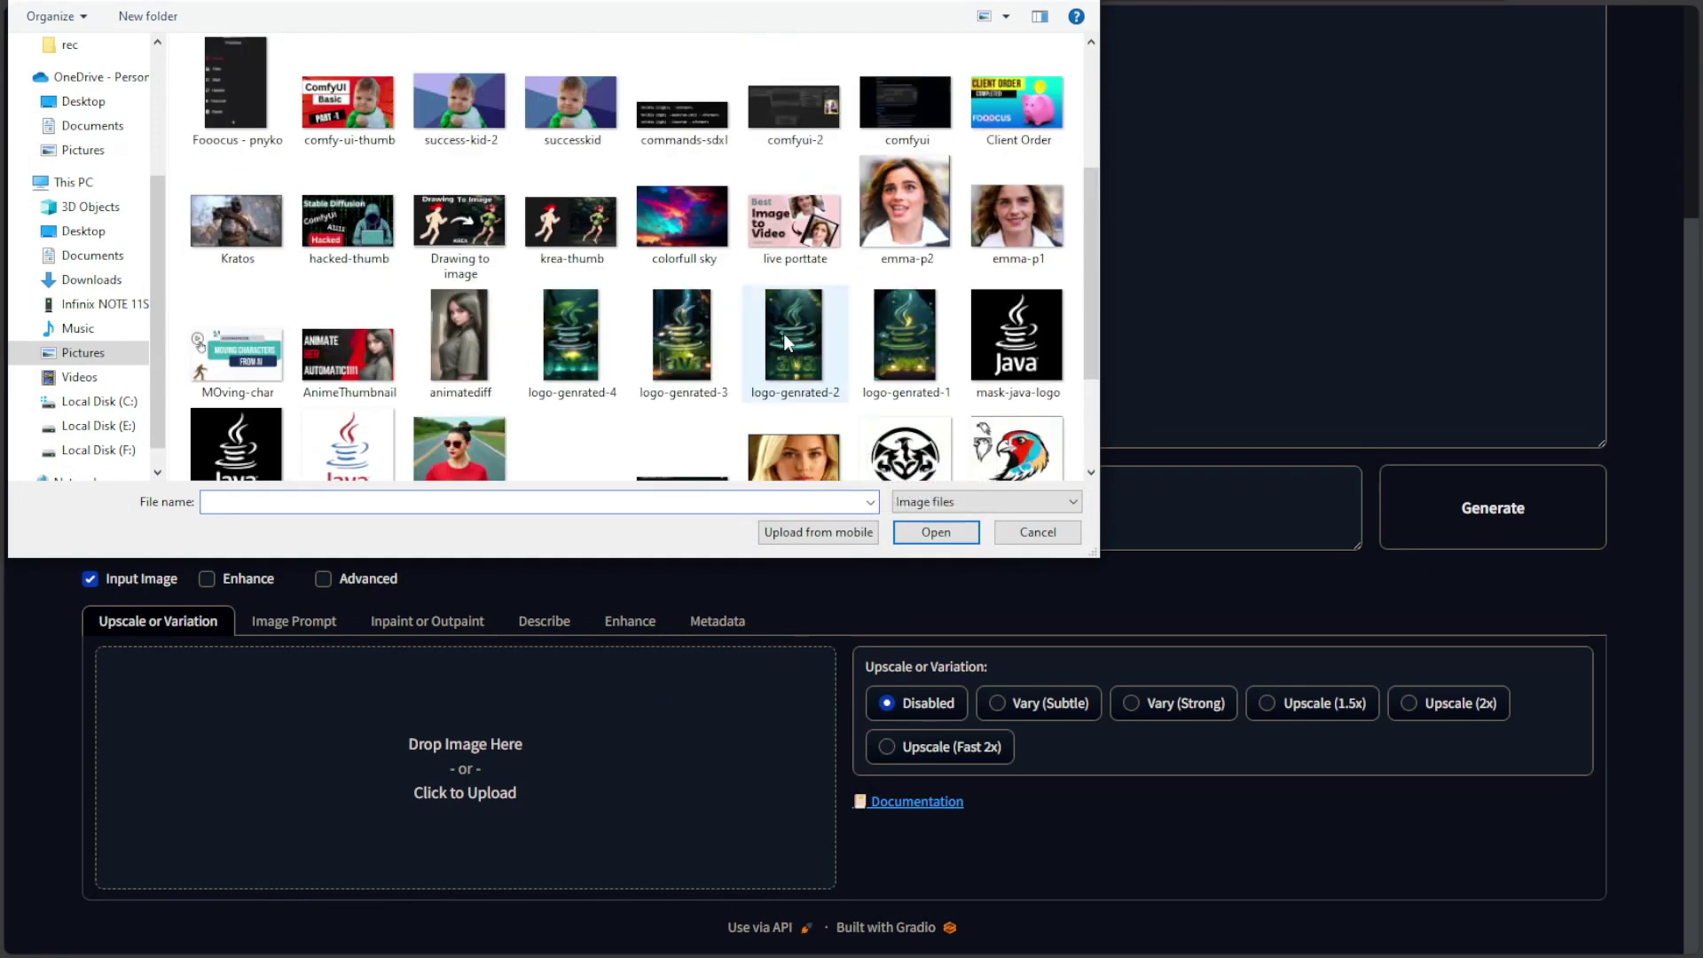
pyautogui.doubleClick(1016, 216)
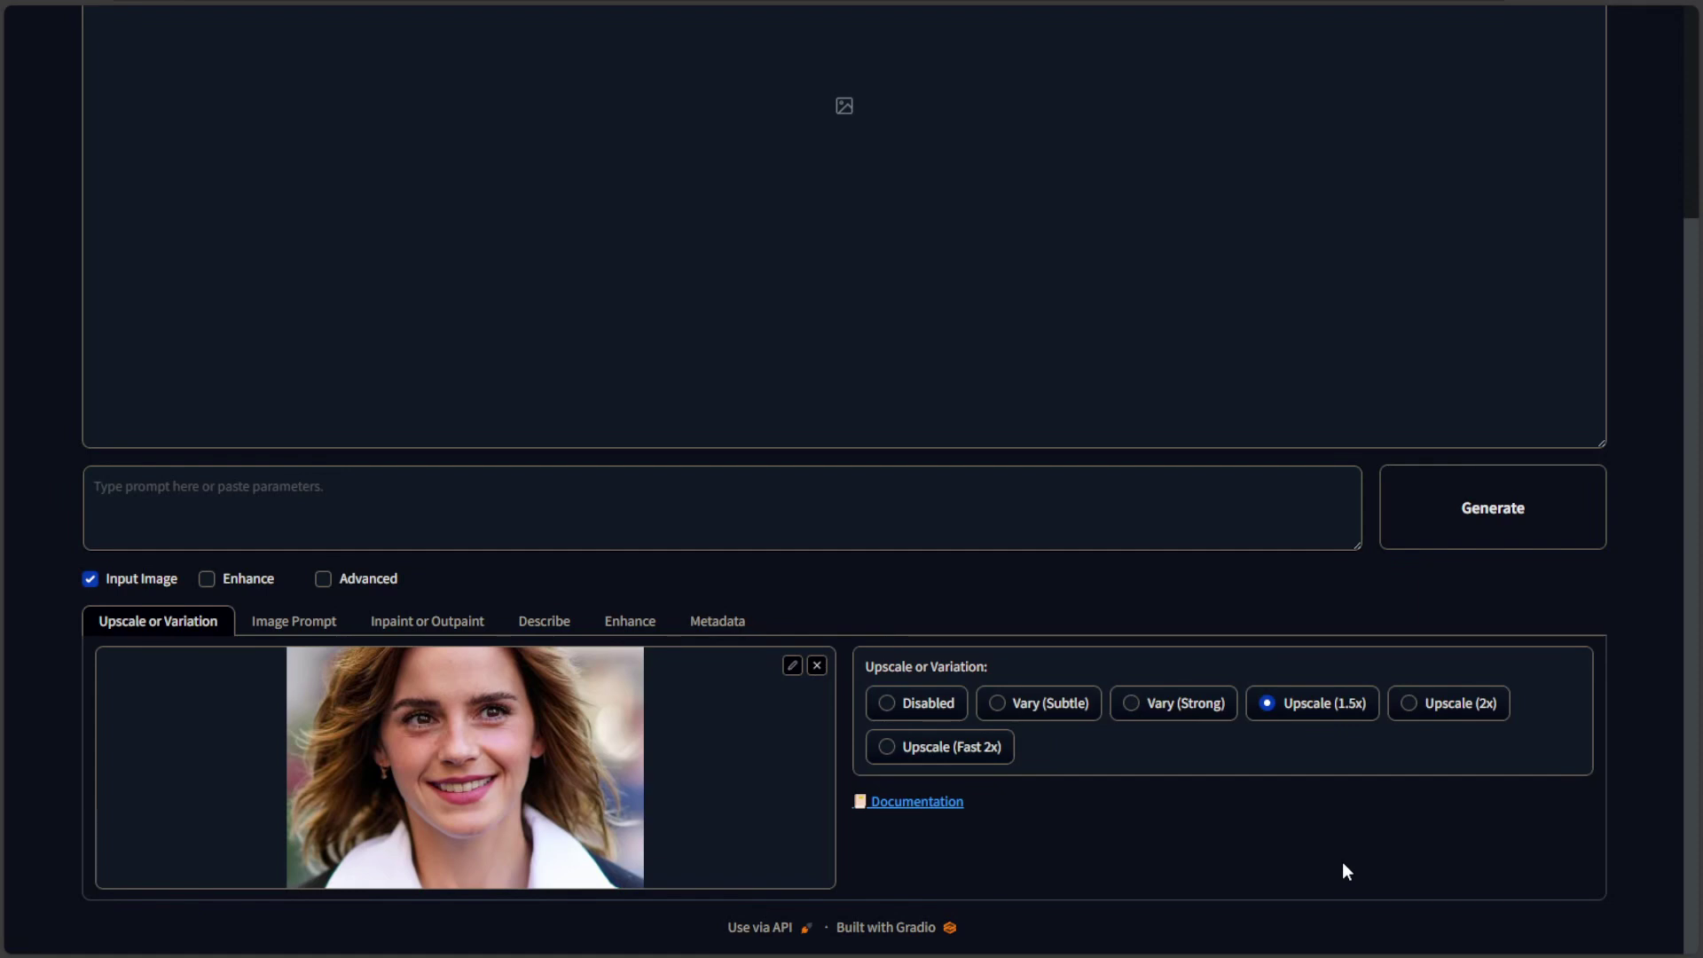
pyautogui.scroll(3, 1343, 868)
# Step: Generate the upscaled portraits and view the right-hand result full screen
pyautogui.click(1476, 753)
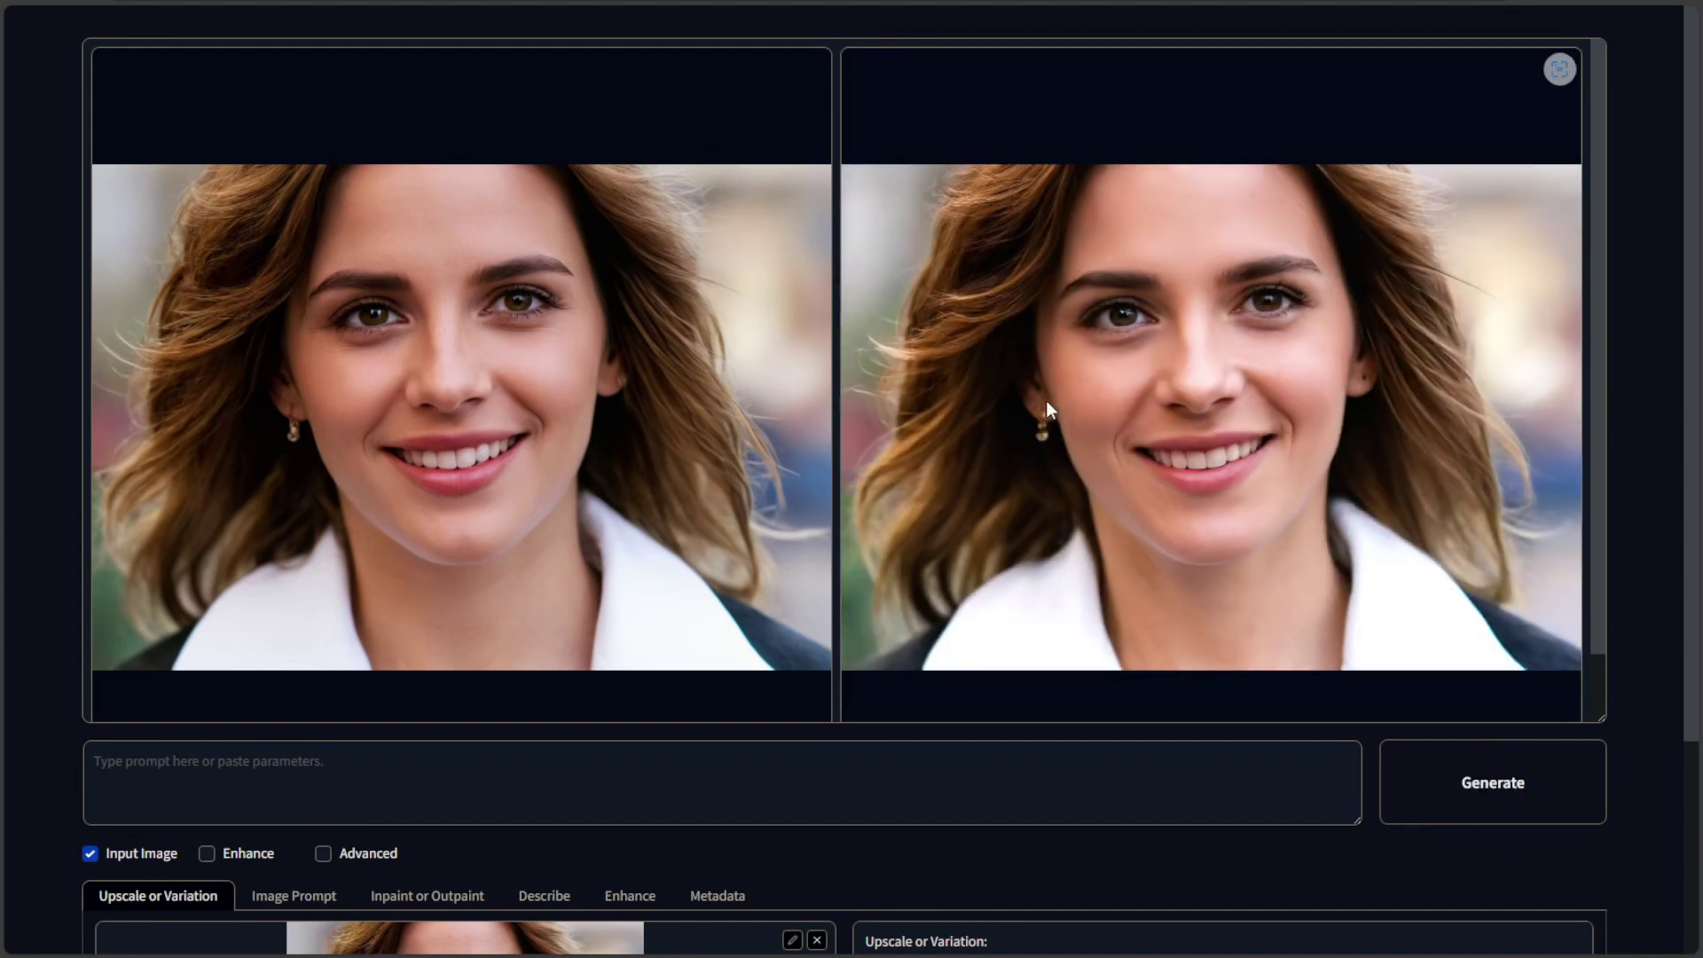
pyautogui.click(1045, 401)
pyautogui.click(1034, 396)
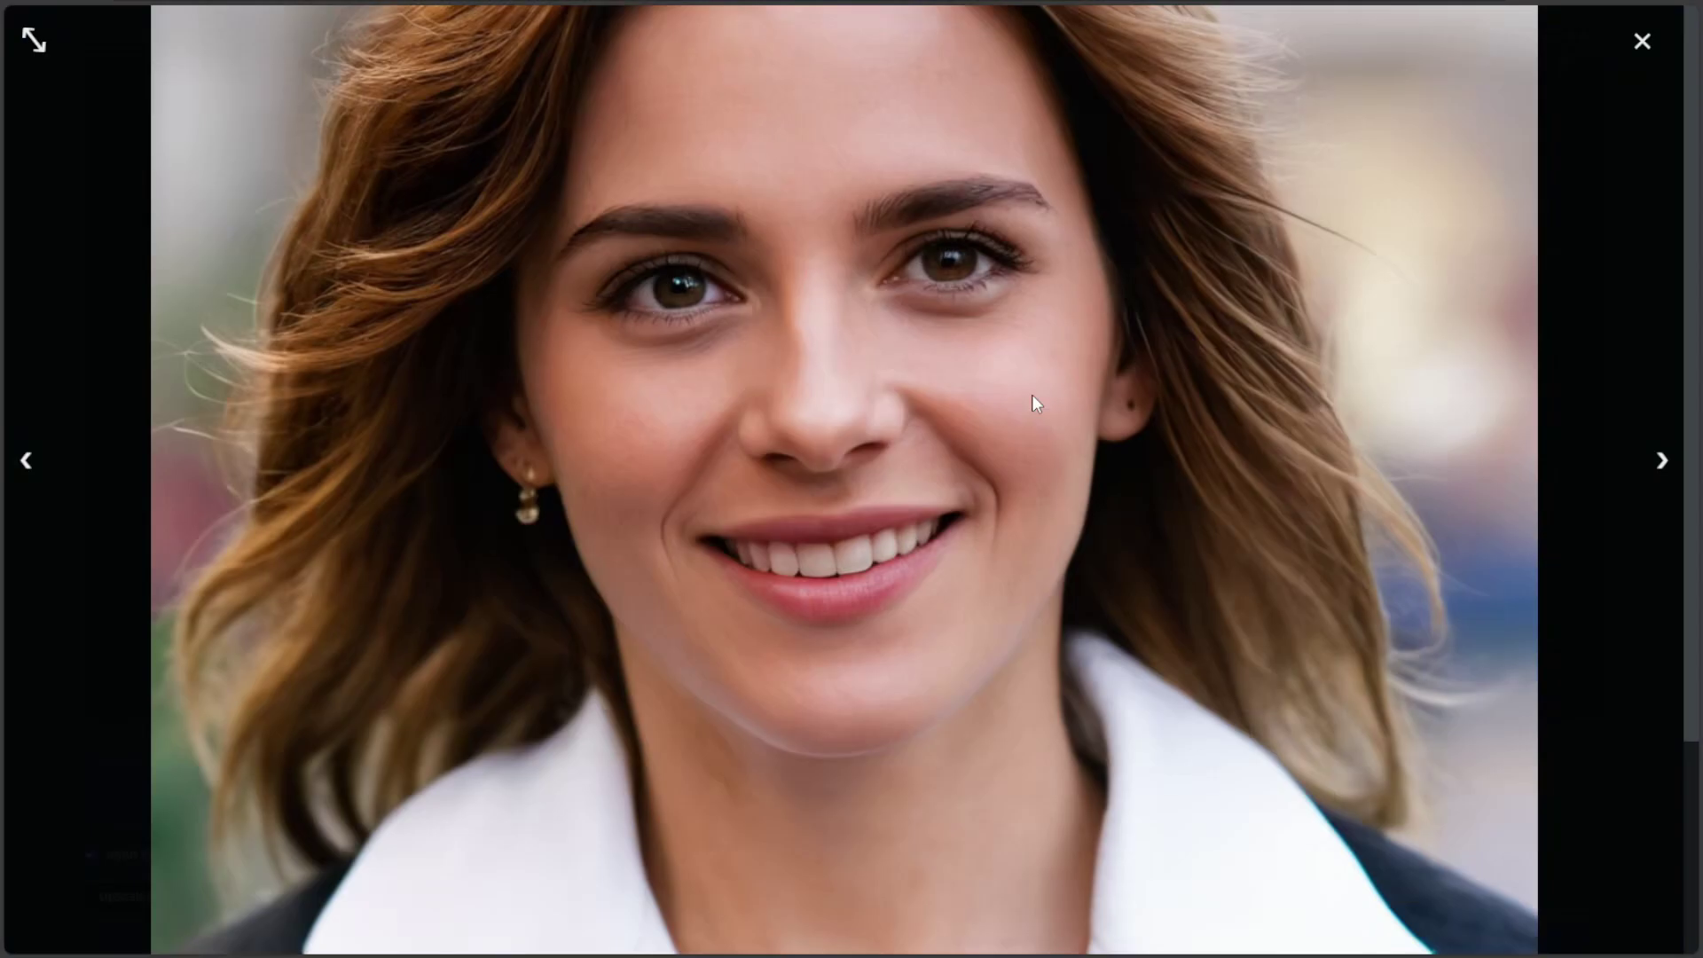
pyautogui.click(1125, 497)
# Step: View the other upscaled result full screen, then return to both results side by side
pyautogui.click(808, 683)
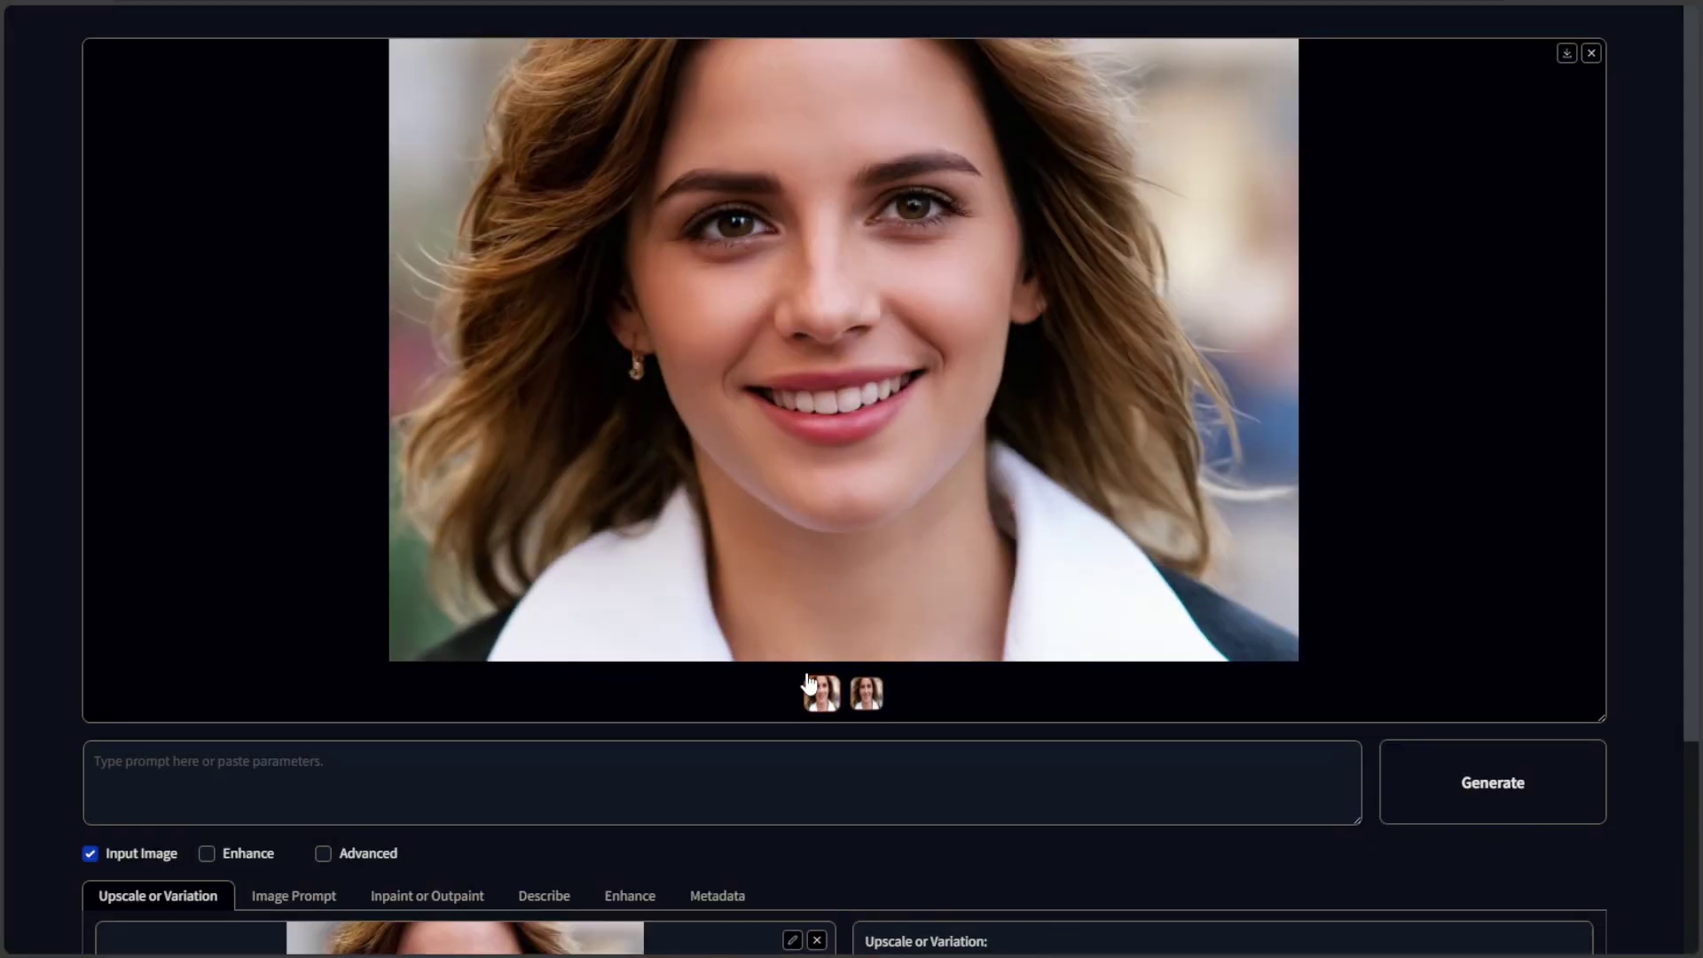
pyautogui.click(749, 571)
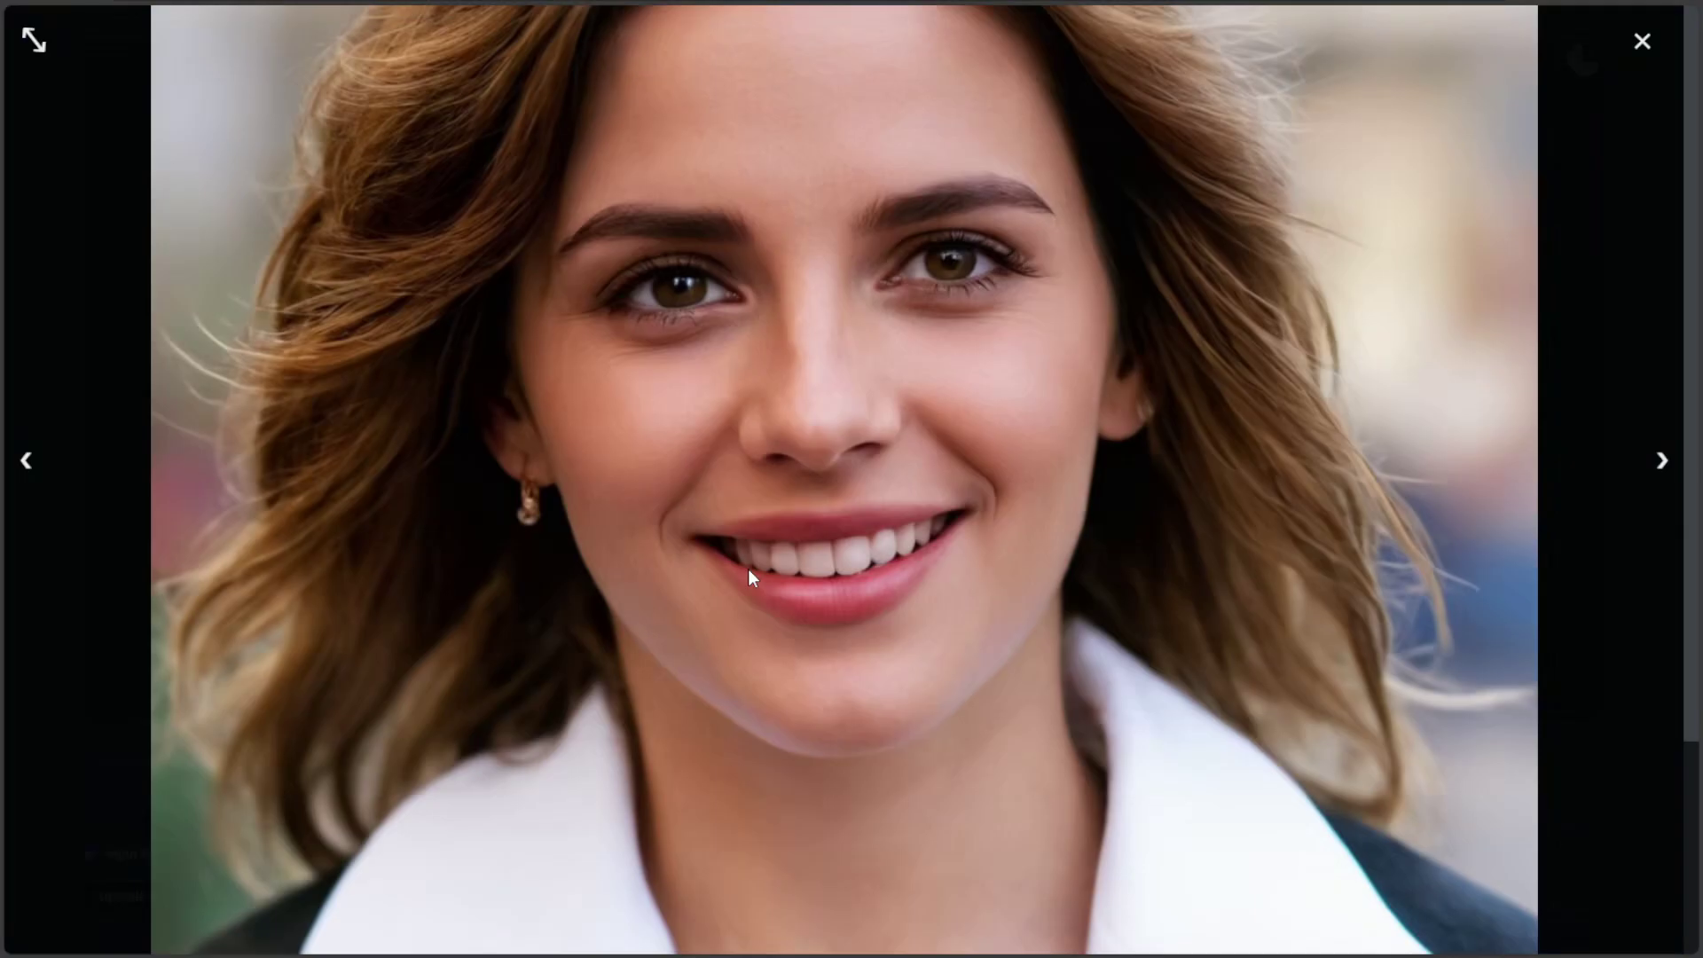
pyautogui.click(1642, 40)
pyautogui.click(1590, 52)
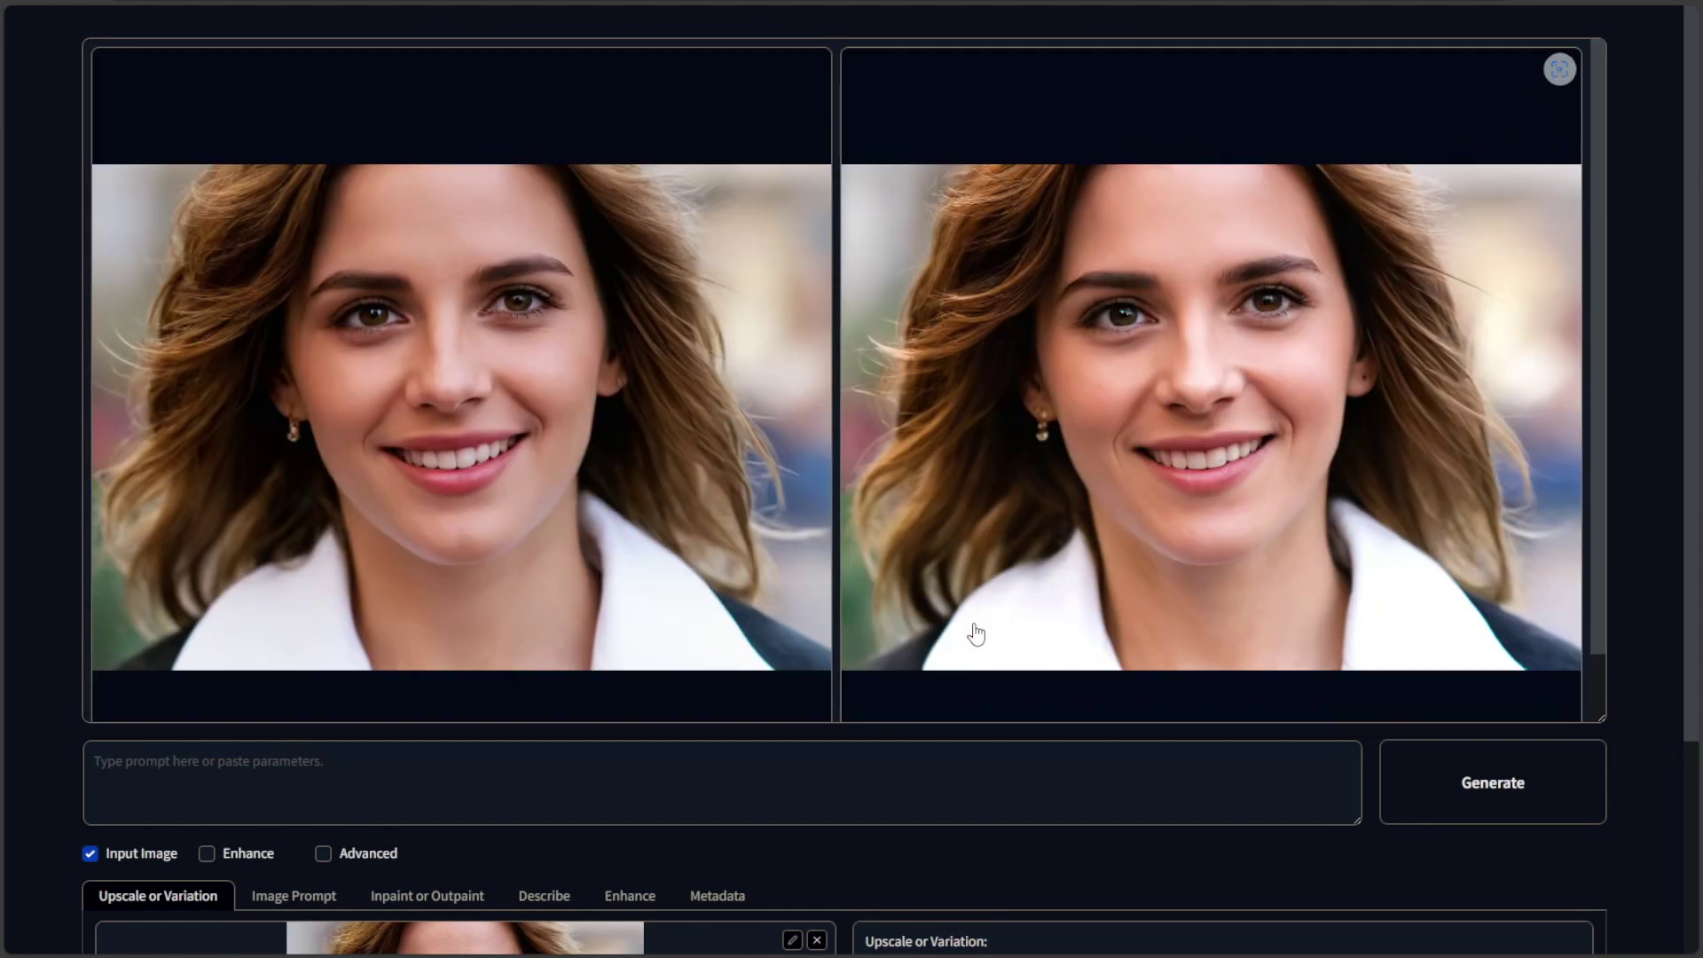
pyautogui.scroll(-3, 677, 746)
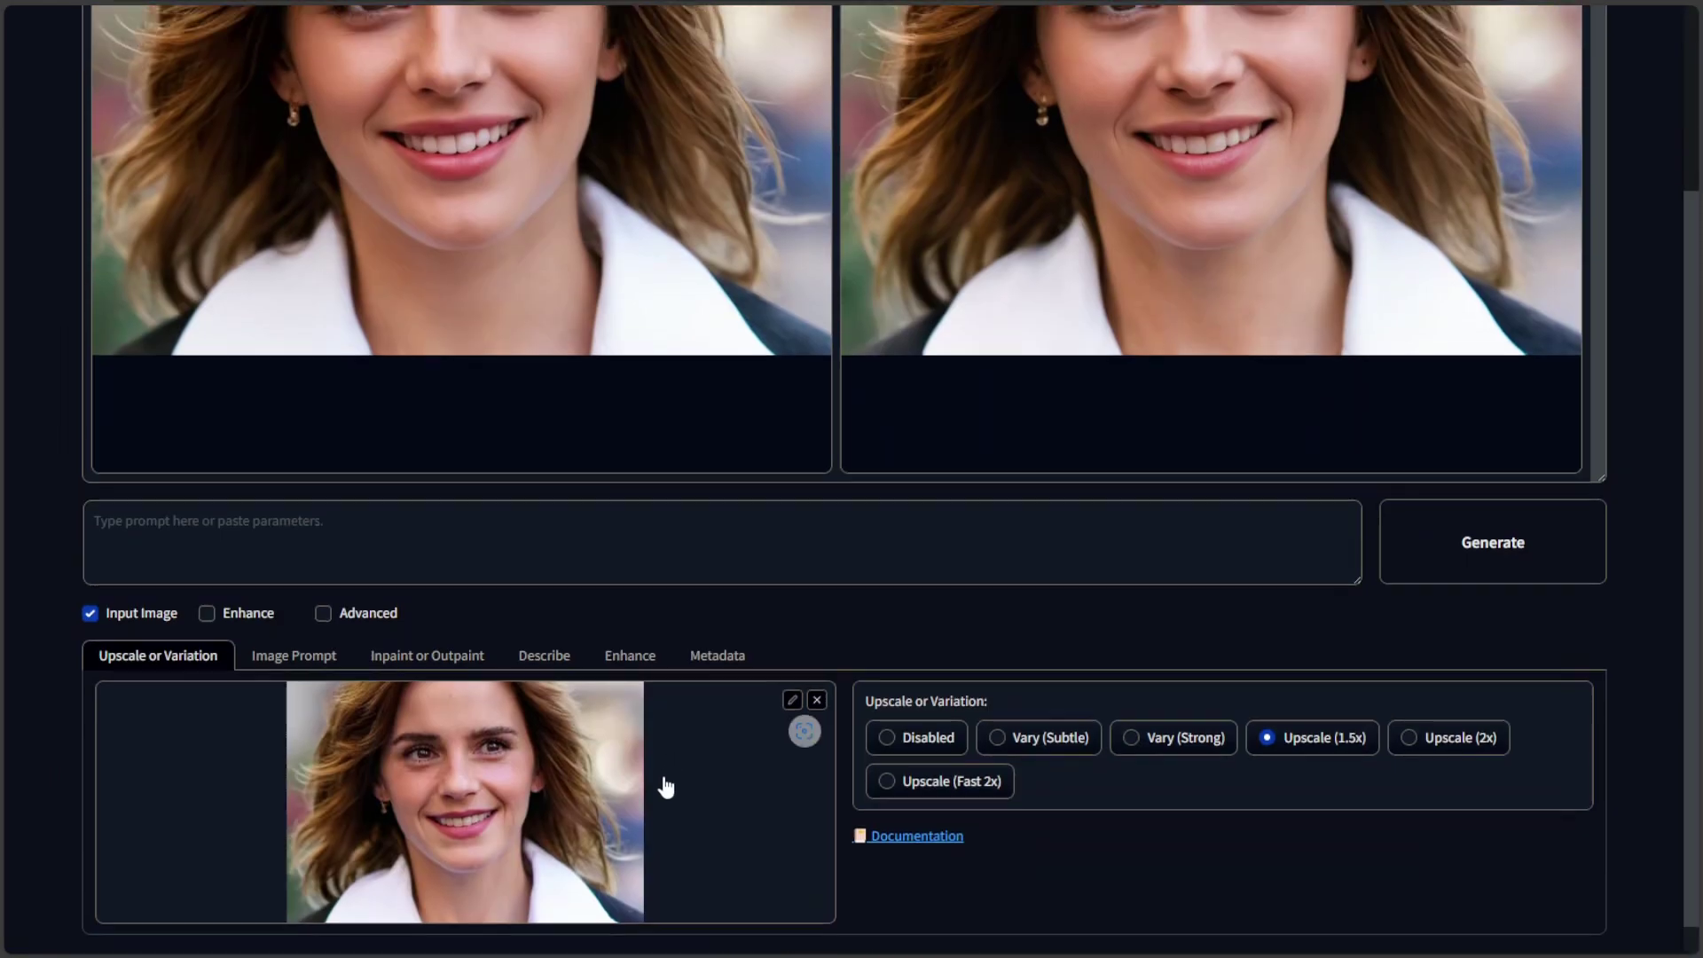
pyautogui.scroll(3, 666, 780)
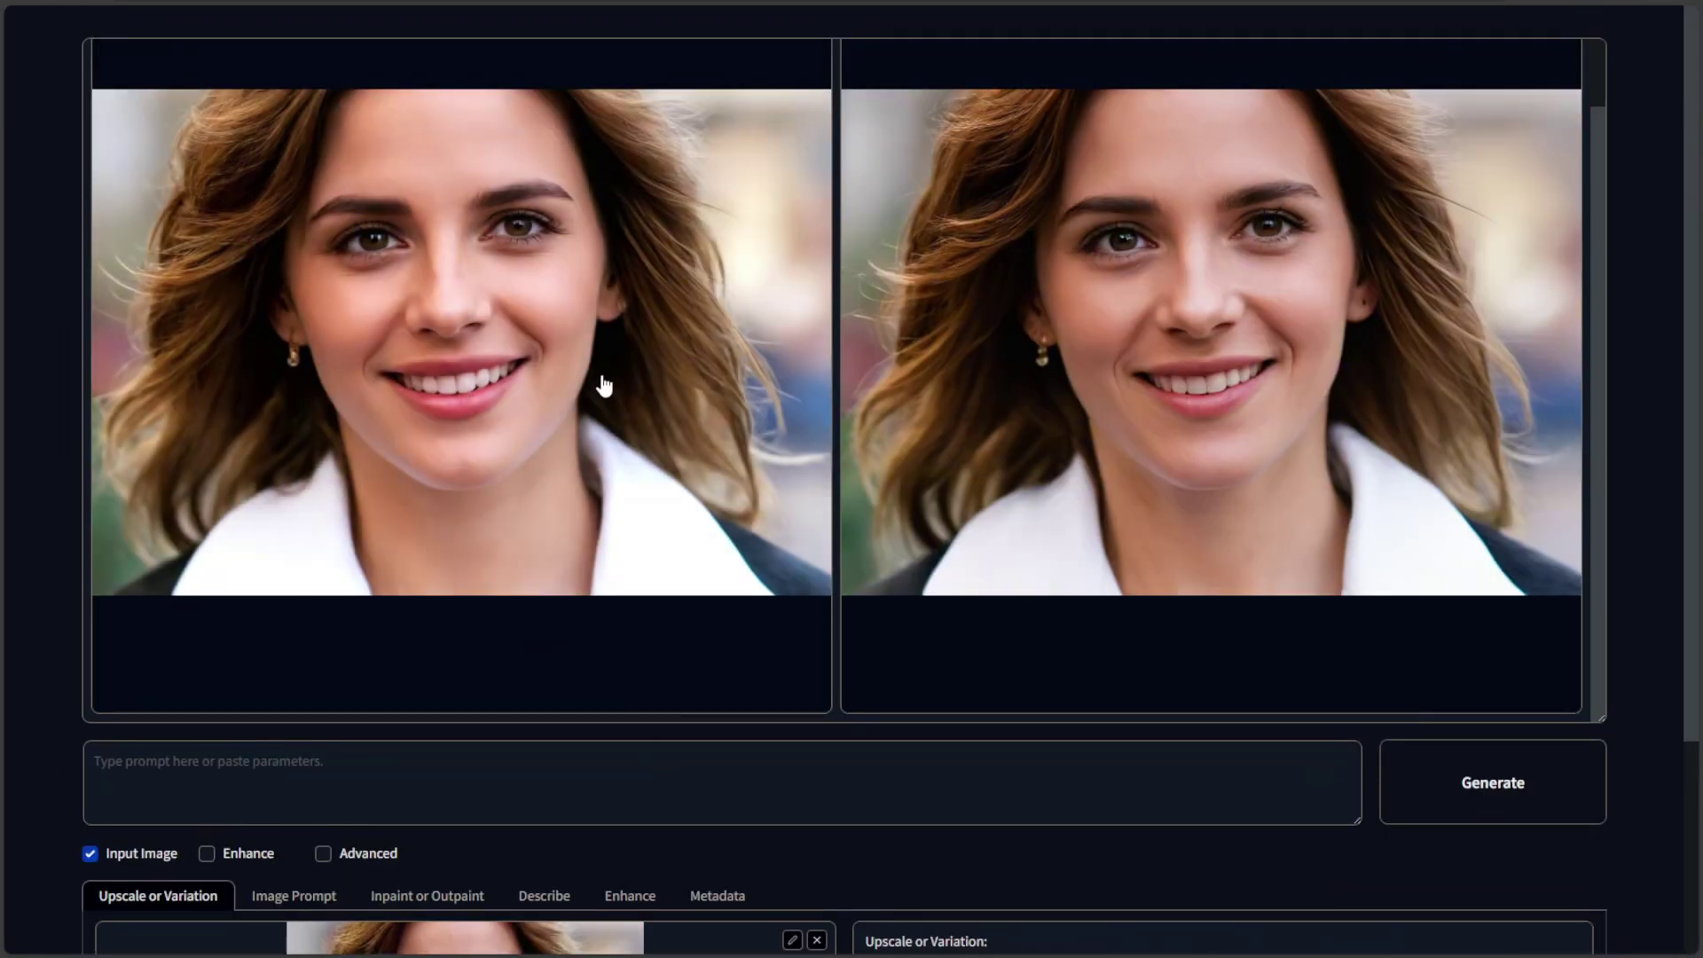
pyautogui.scroll(-3, 665, 418)
pyautogui.scroll(3, 449, 785)
pyautogui.scroll(-3, 550, 310)
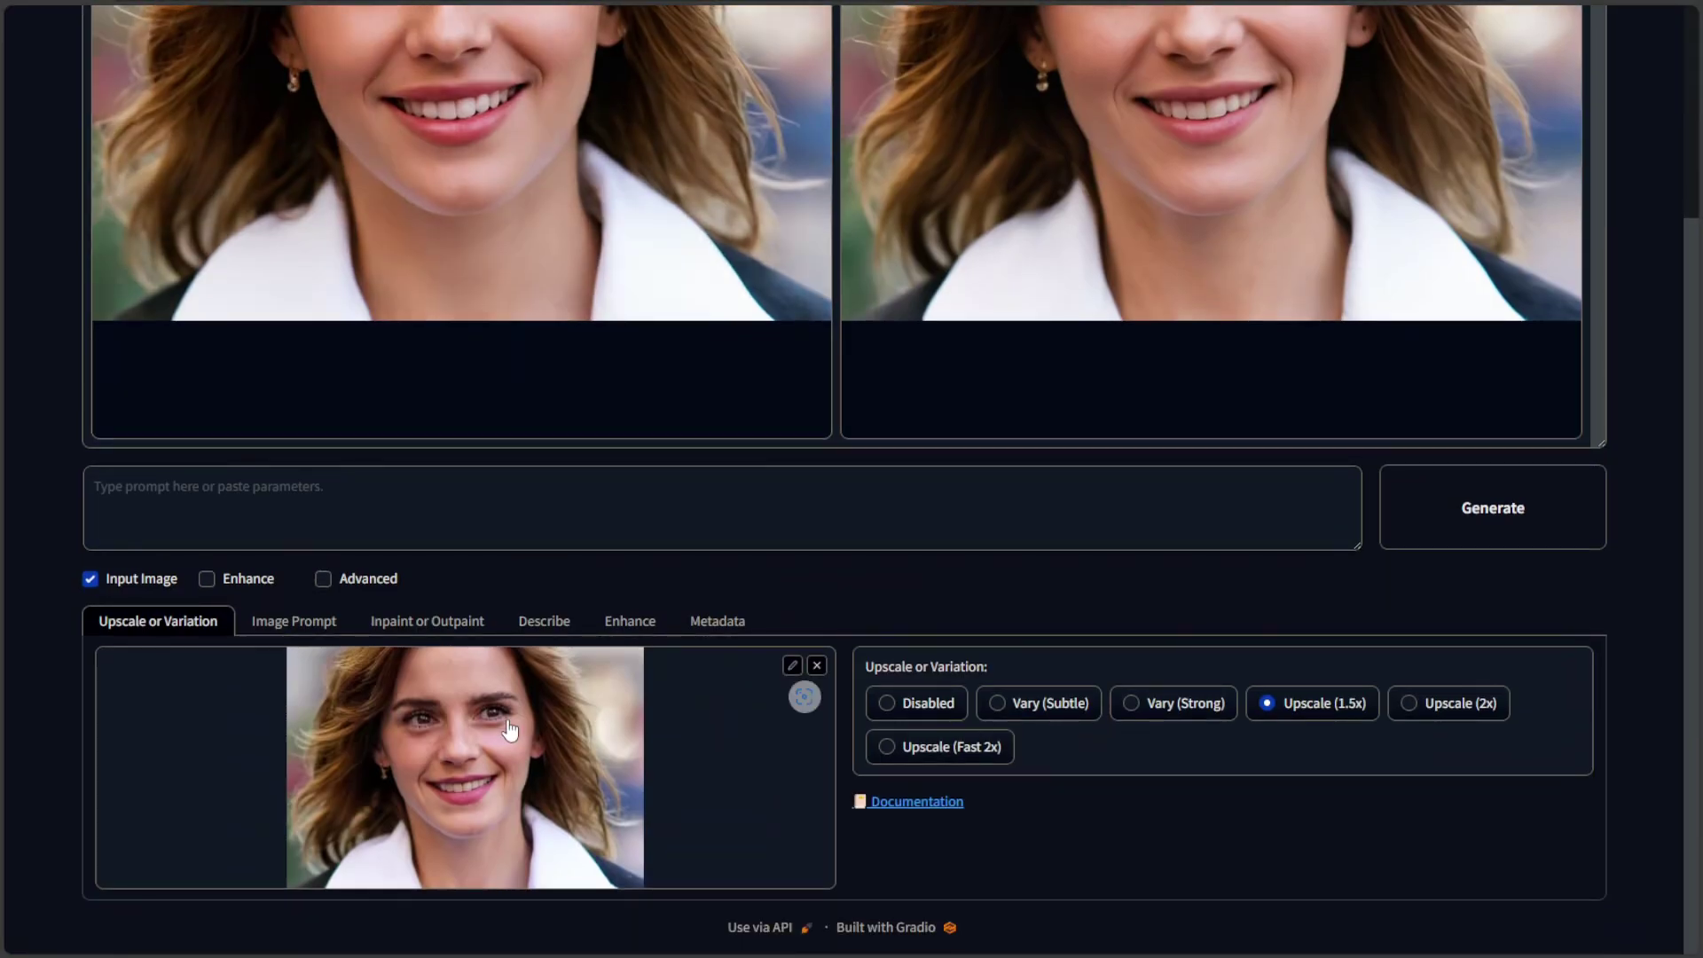
pyautogui.scroll(3, 584, 755)
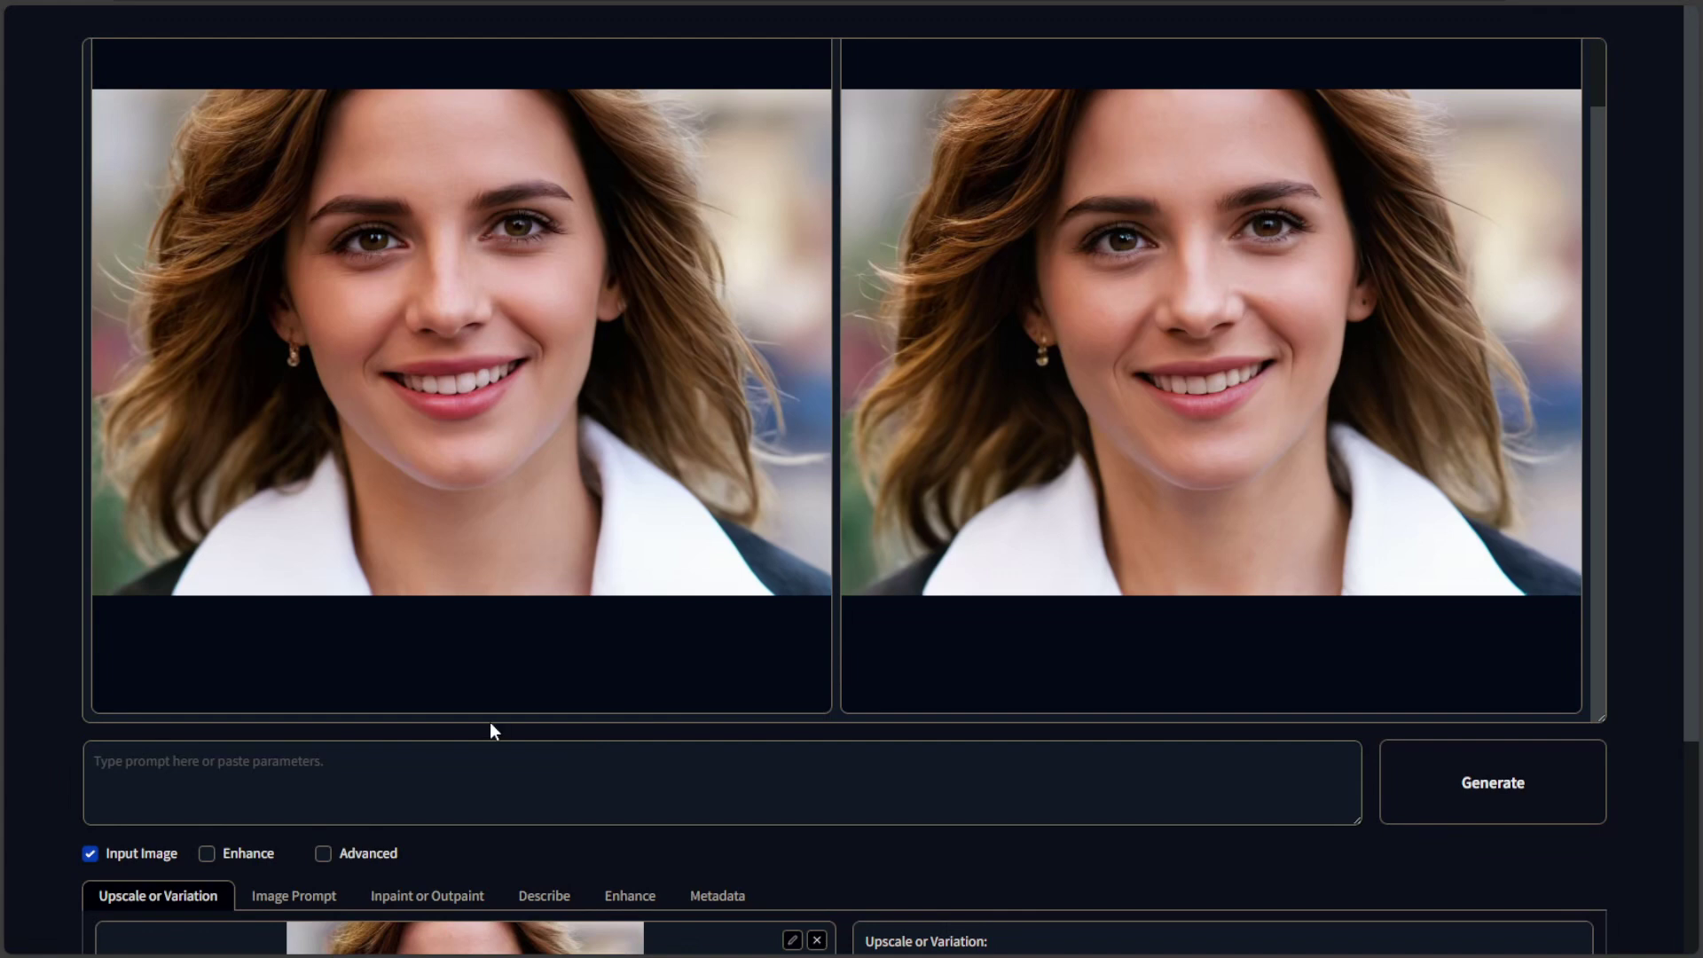
pyautogui.scroll(-3, 492, 719)
# Step: Show the Advanced settings and enable Developer Debug Mode
pyautogui.click(324, 578)
pyautogui.scroll(3, 1201, 749)
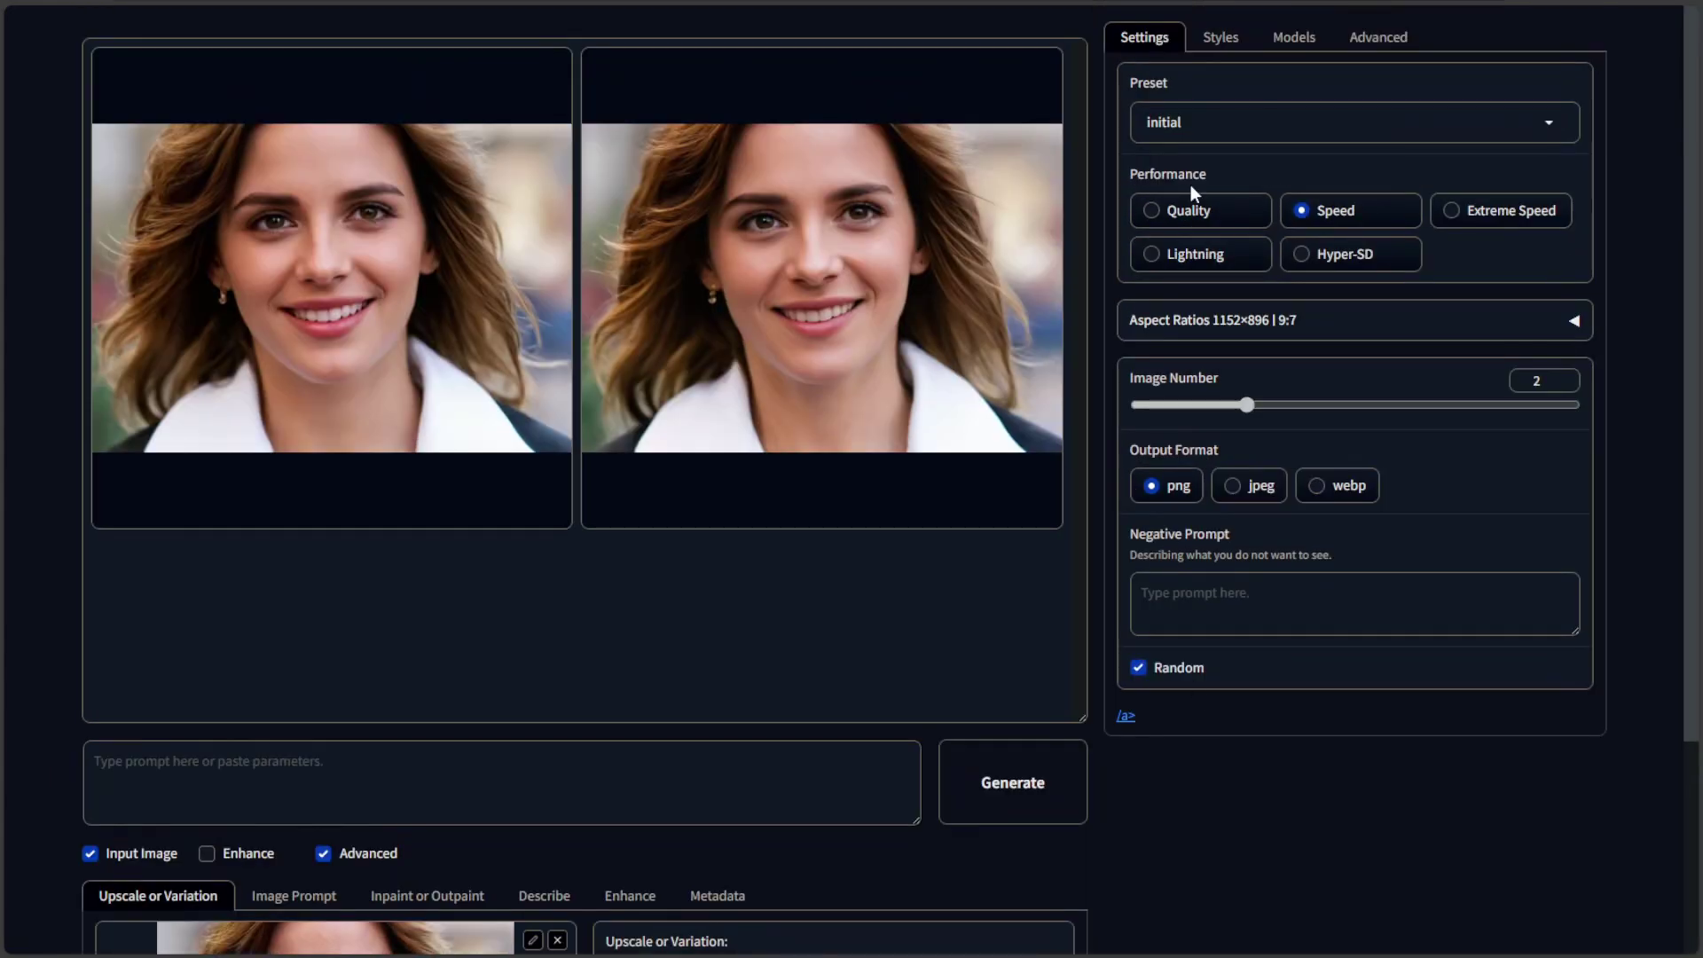
pyautogui.click(1380, 52)
pyautogui.click(1126, 307)
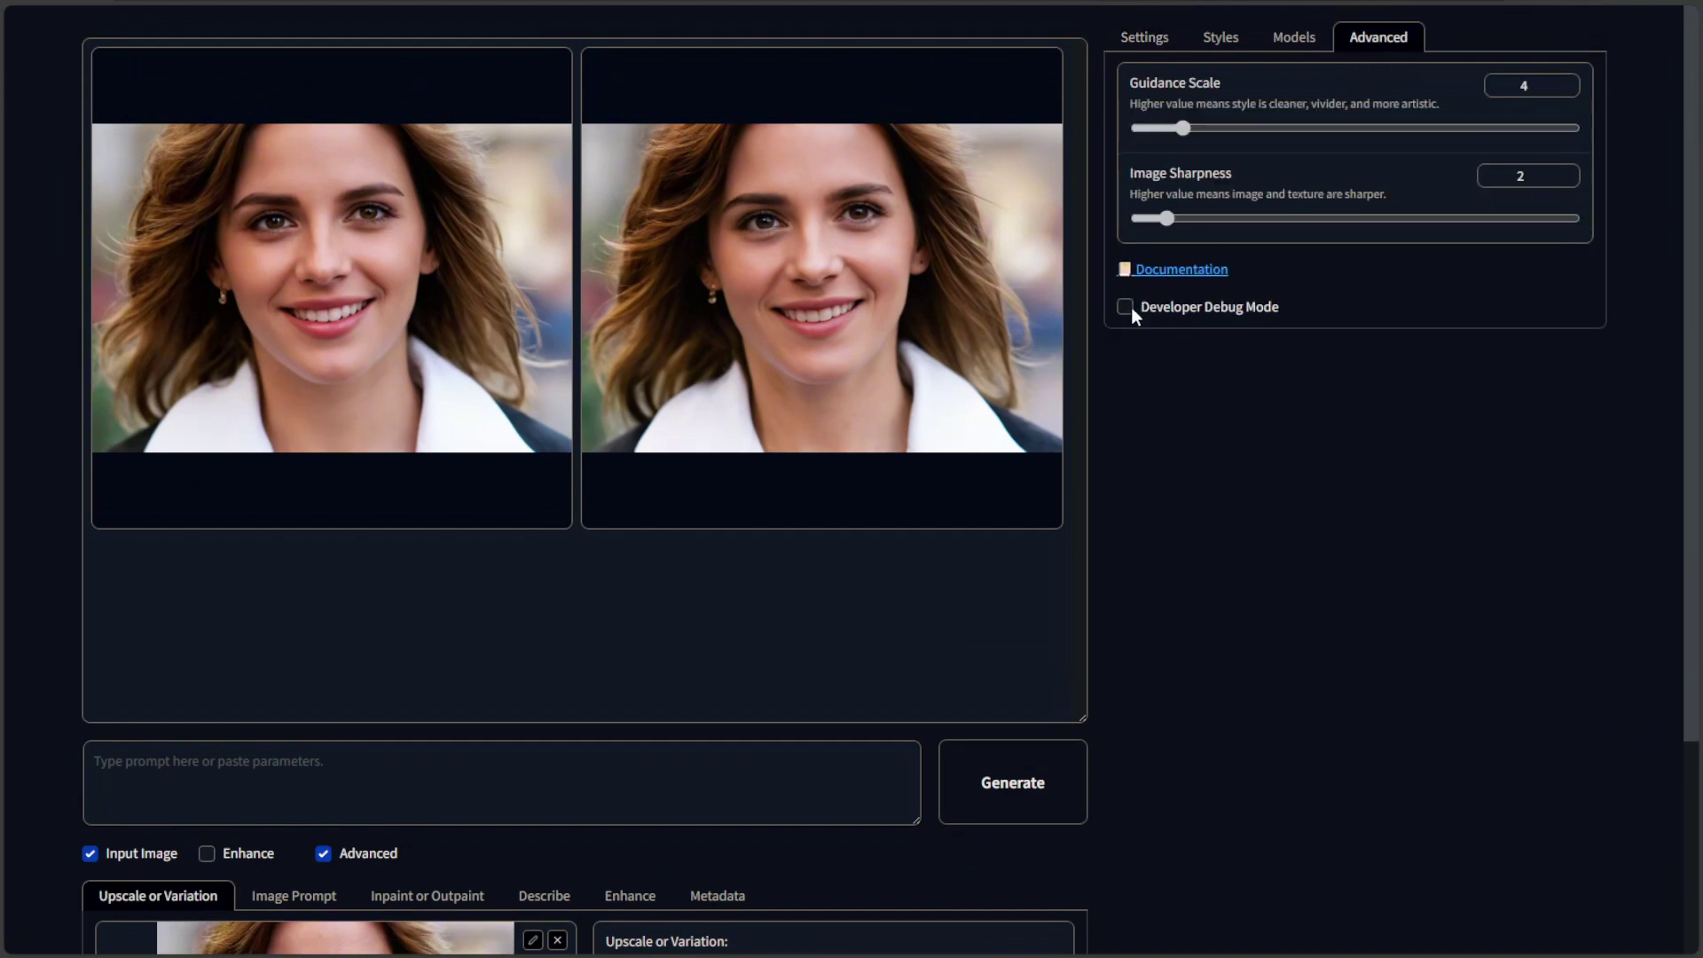
pyautogui.scroll(-15, 1183, 753)
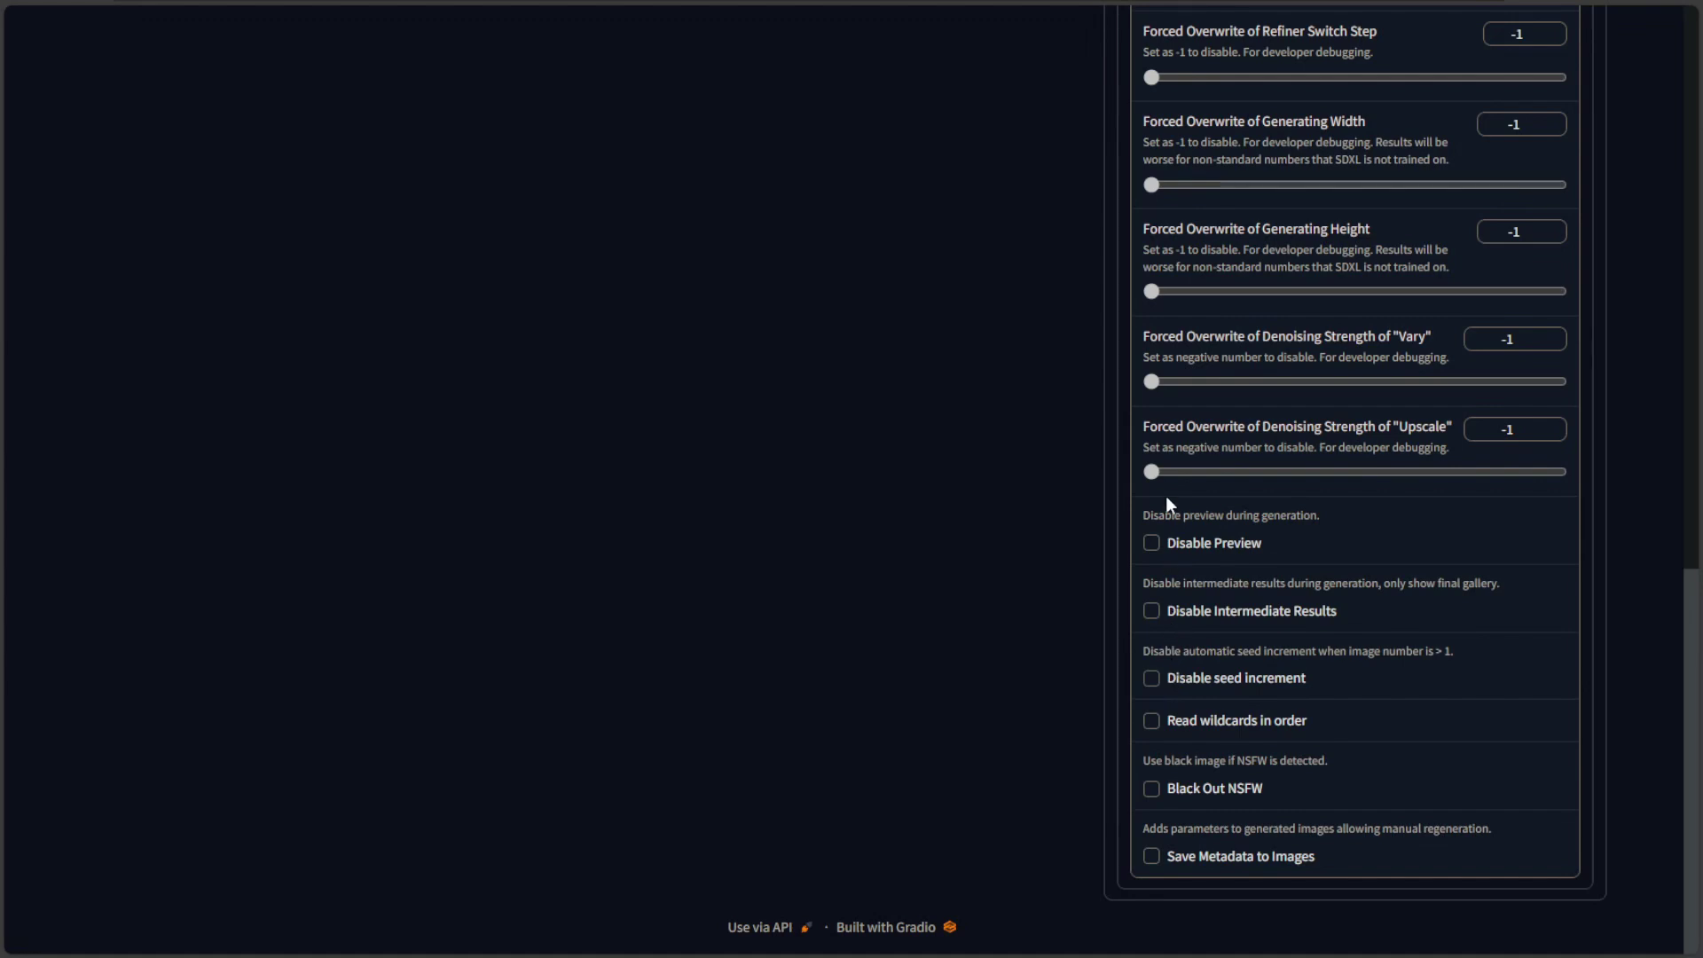
# Step: Set Forced Overwrite of Denoising Strength of "Upscale" from -1 to 0.1
pyautogui.moveTo(1143, 422); pyautogui.dragTo(1370, 435)
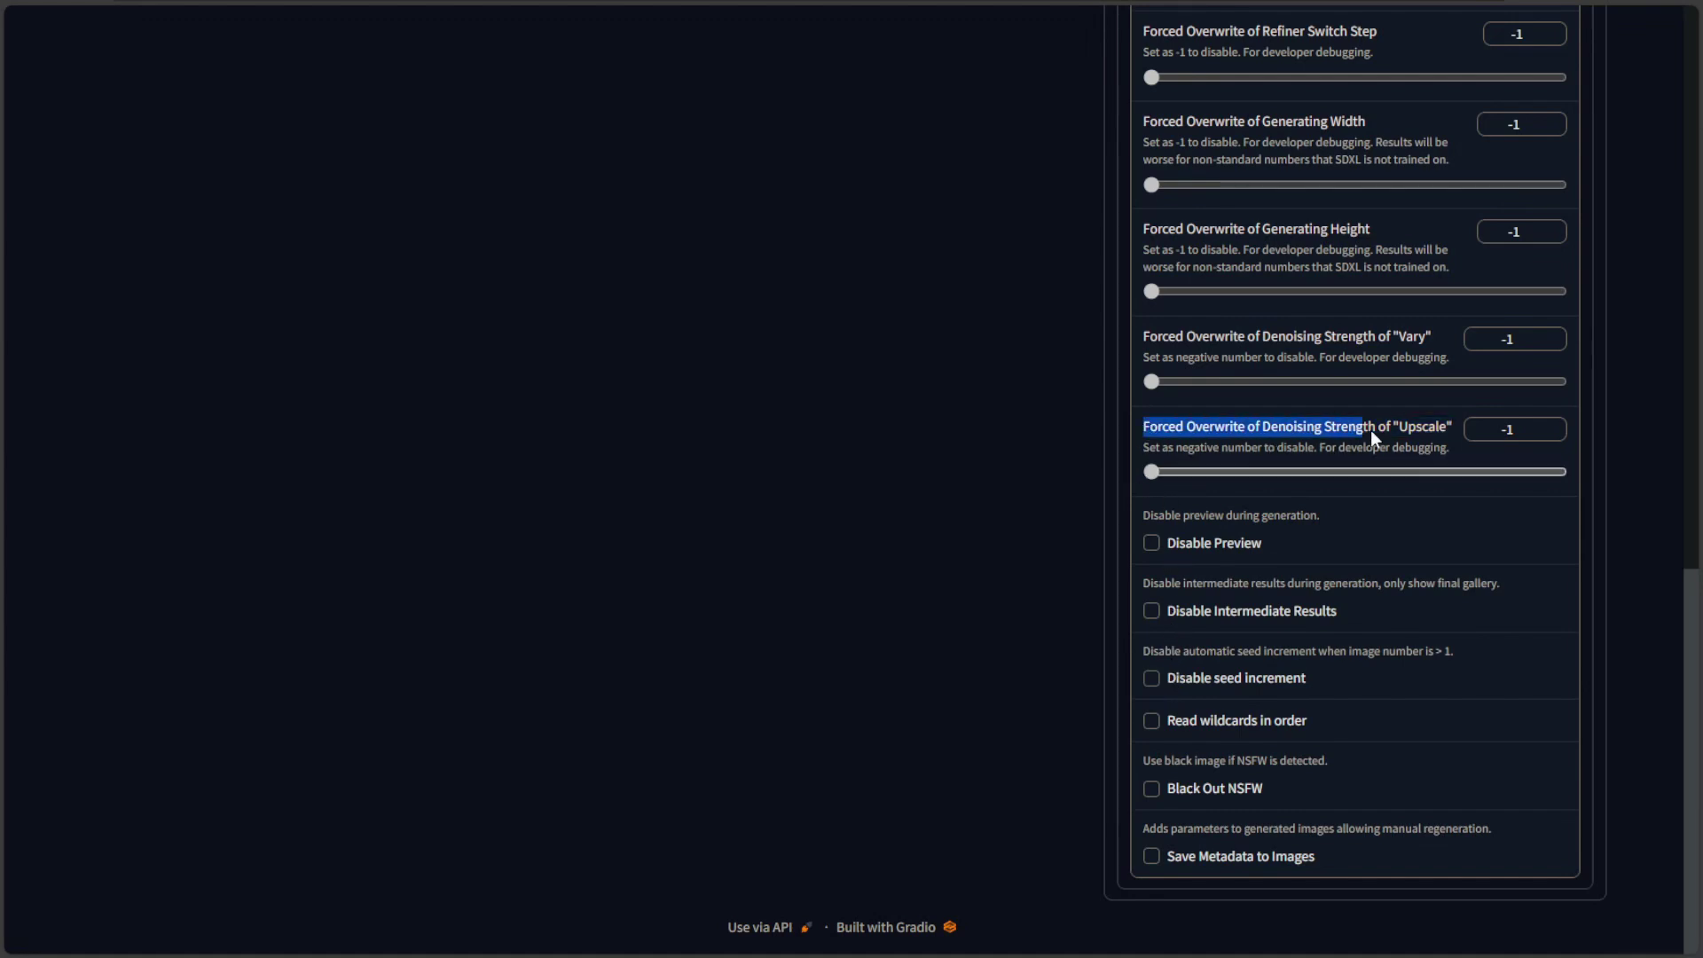
pyautogui.click(1138, 452)
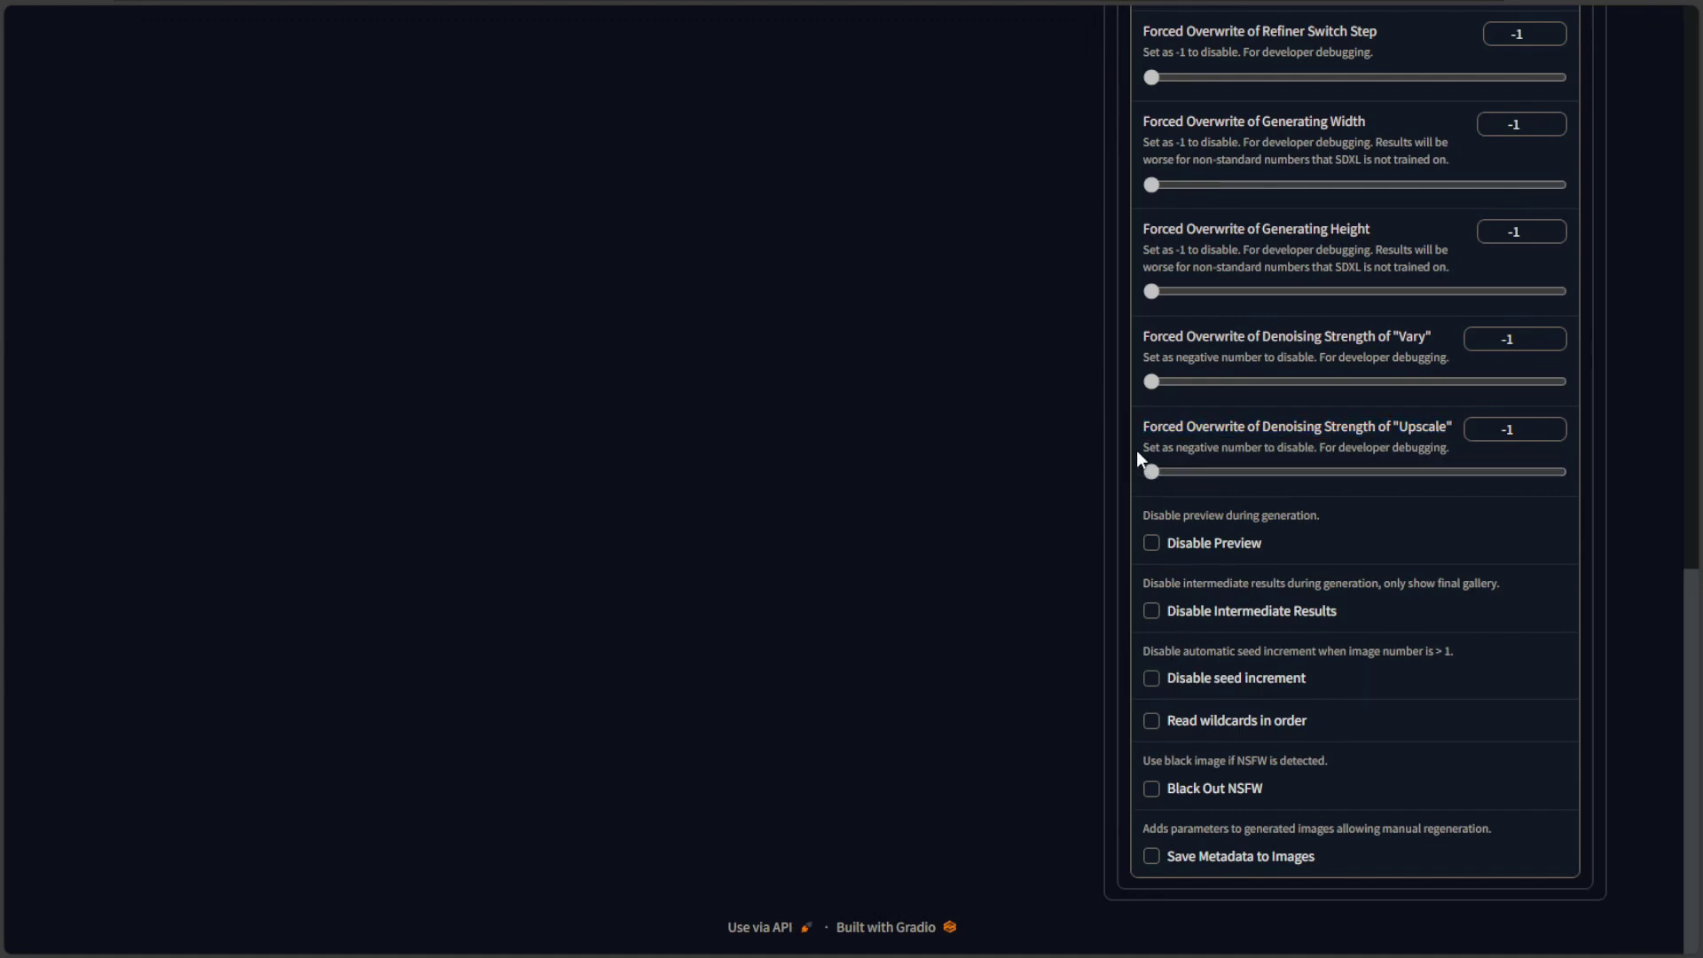
pyautogui.moveTo(1316, 454); pyautogui.dragTo(1419, 490)
pyautogui.click(1520, 429)
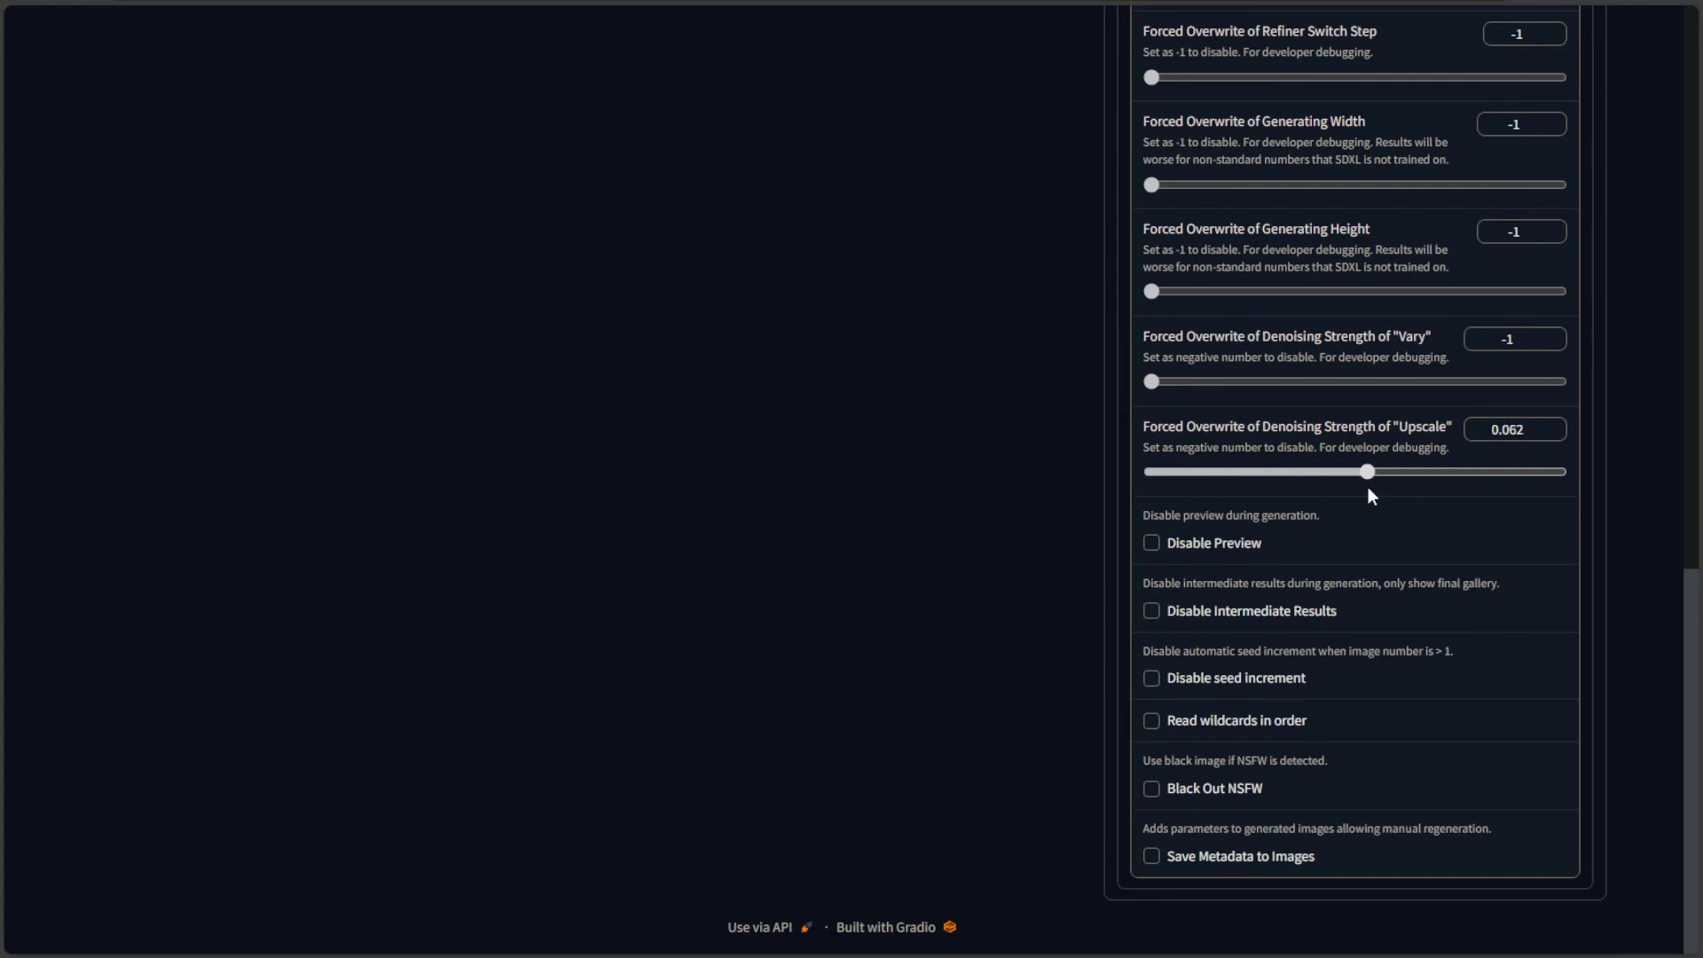
pyautogui.doubleClick(1495, 439)
pyautogui.write('0.1')
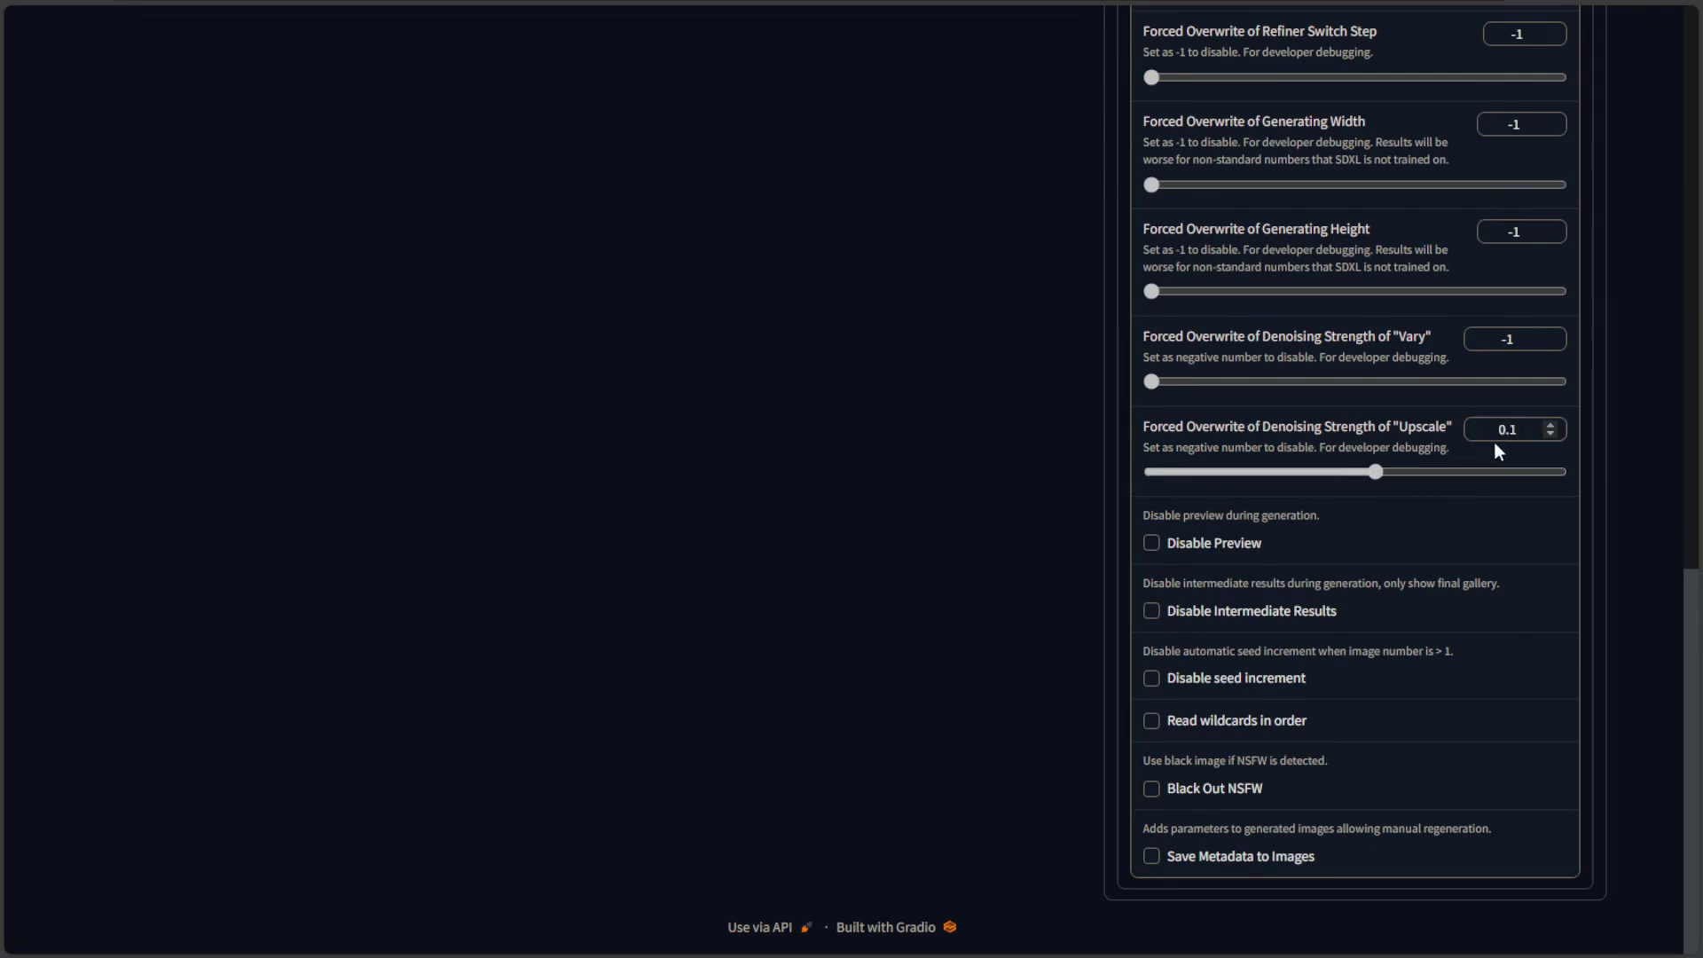
pyautogui.scroll(15, 1068, 563)
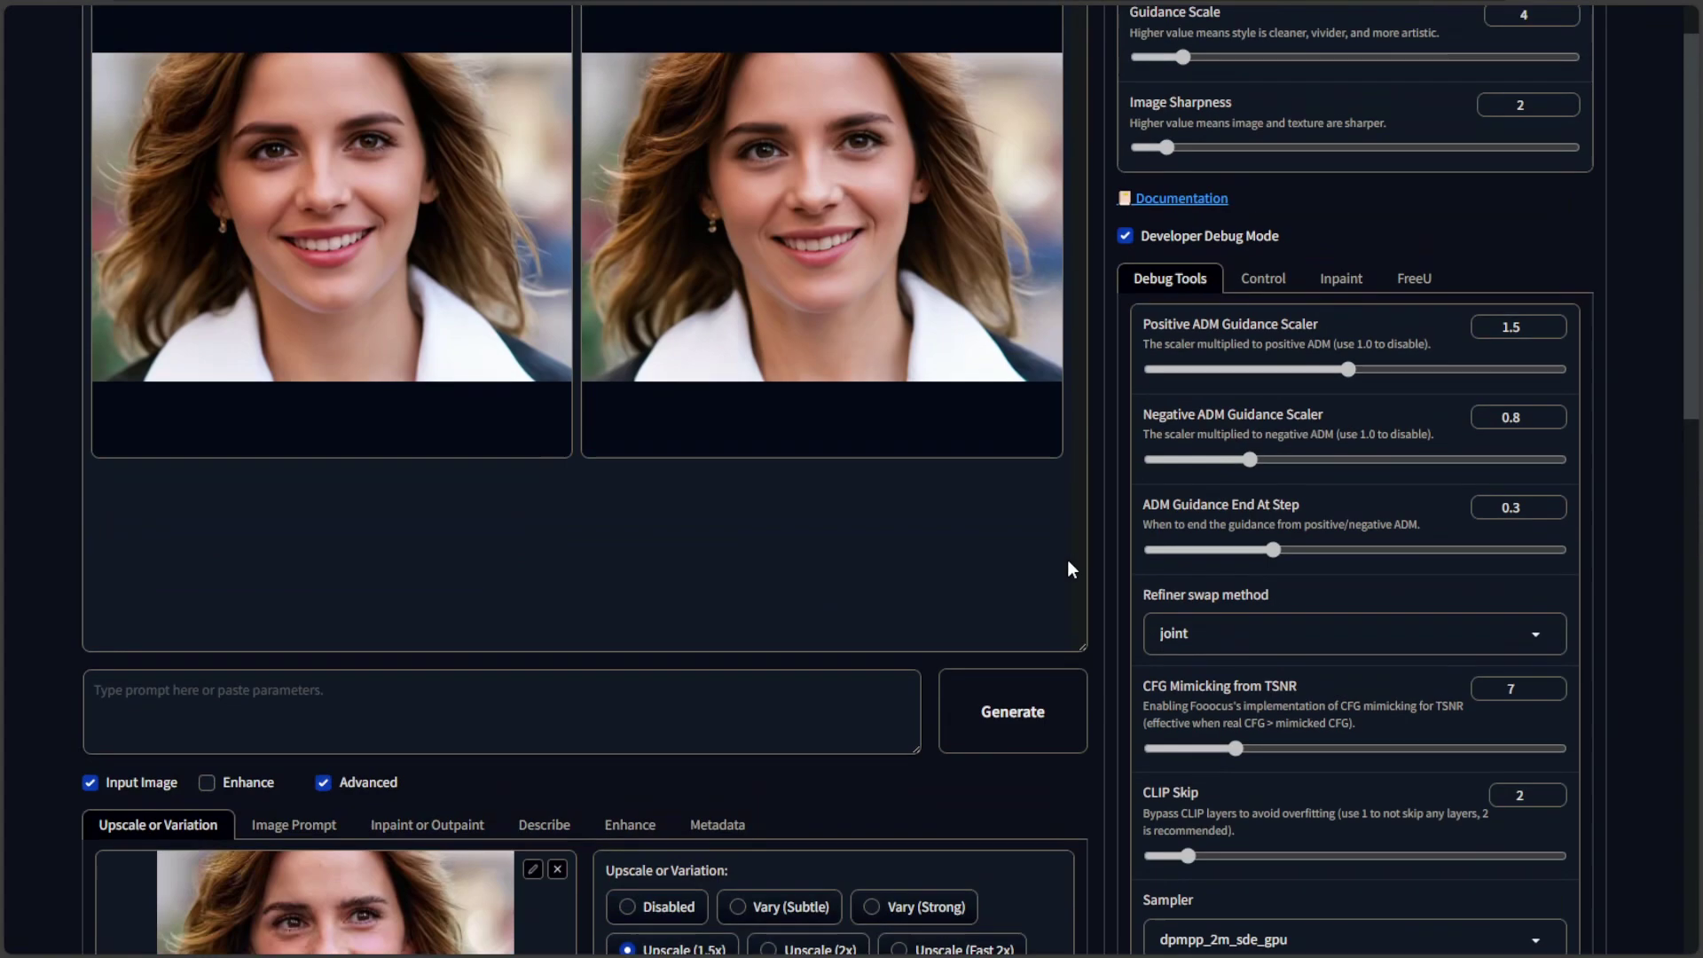
pyautogui.scroll(1, 1067, 561)
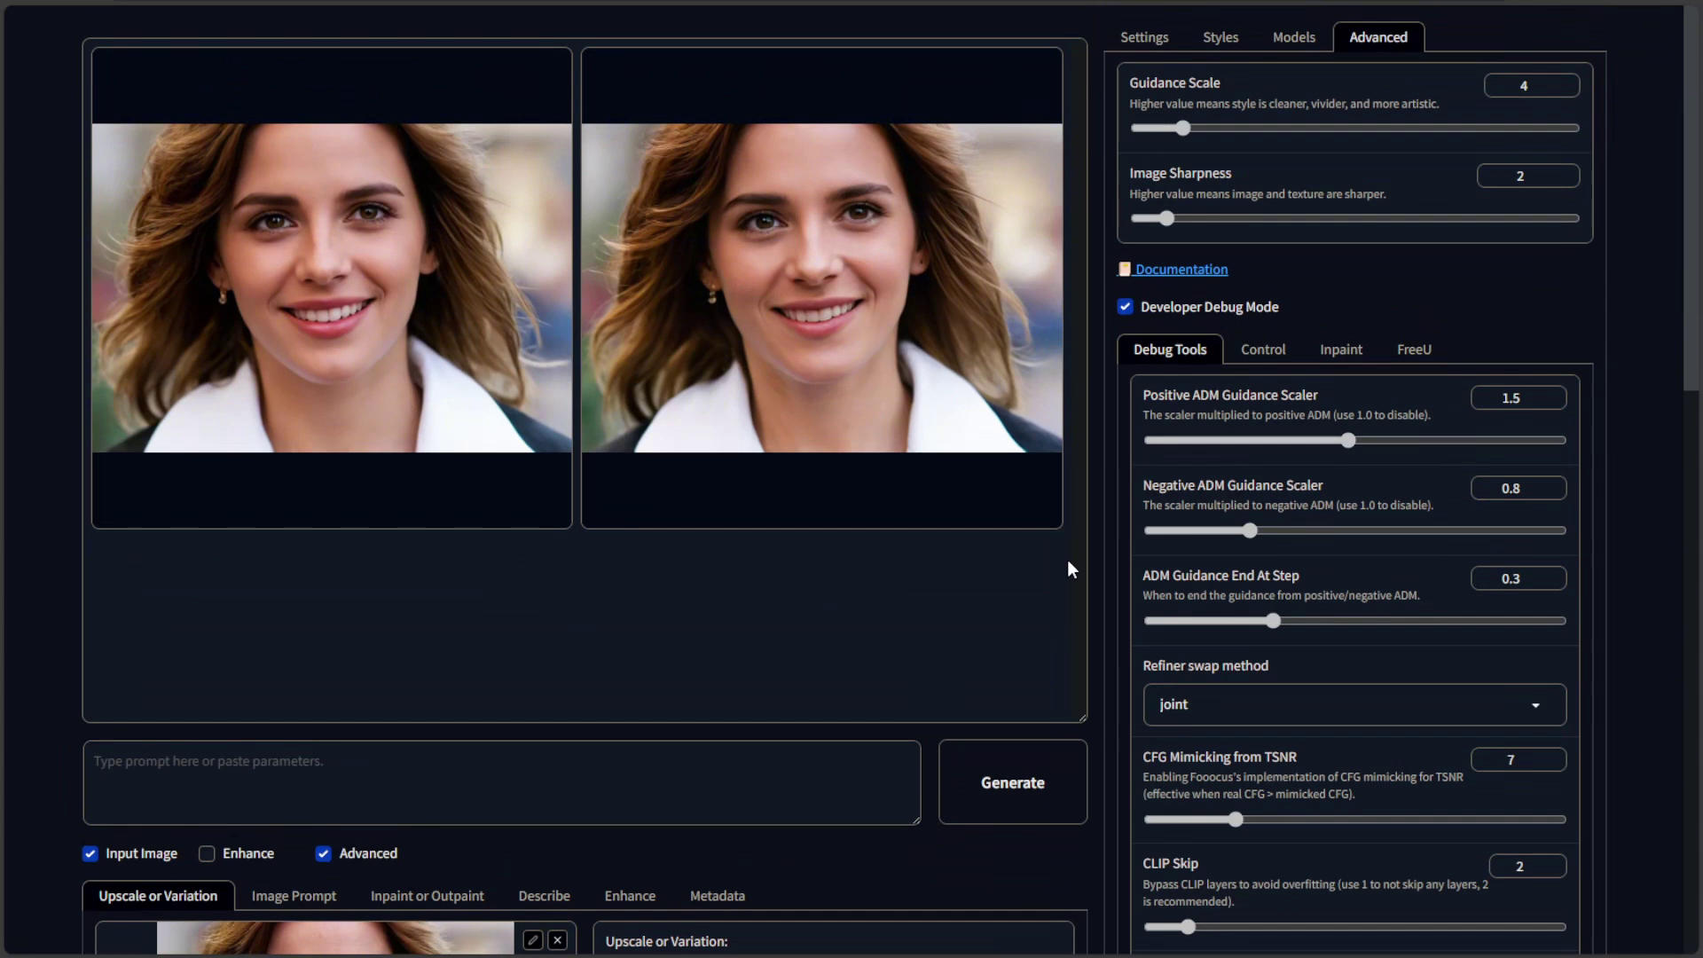
pyautogui.click(992, 768)
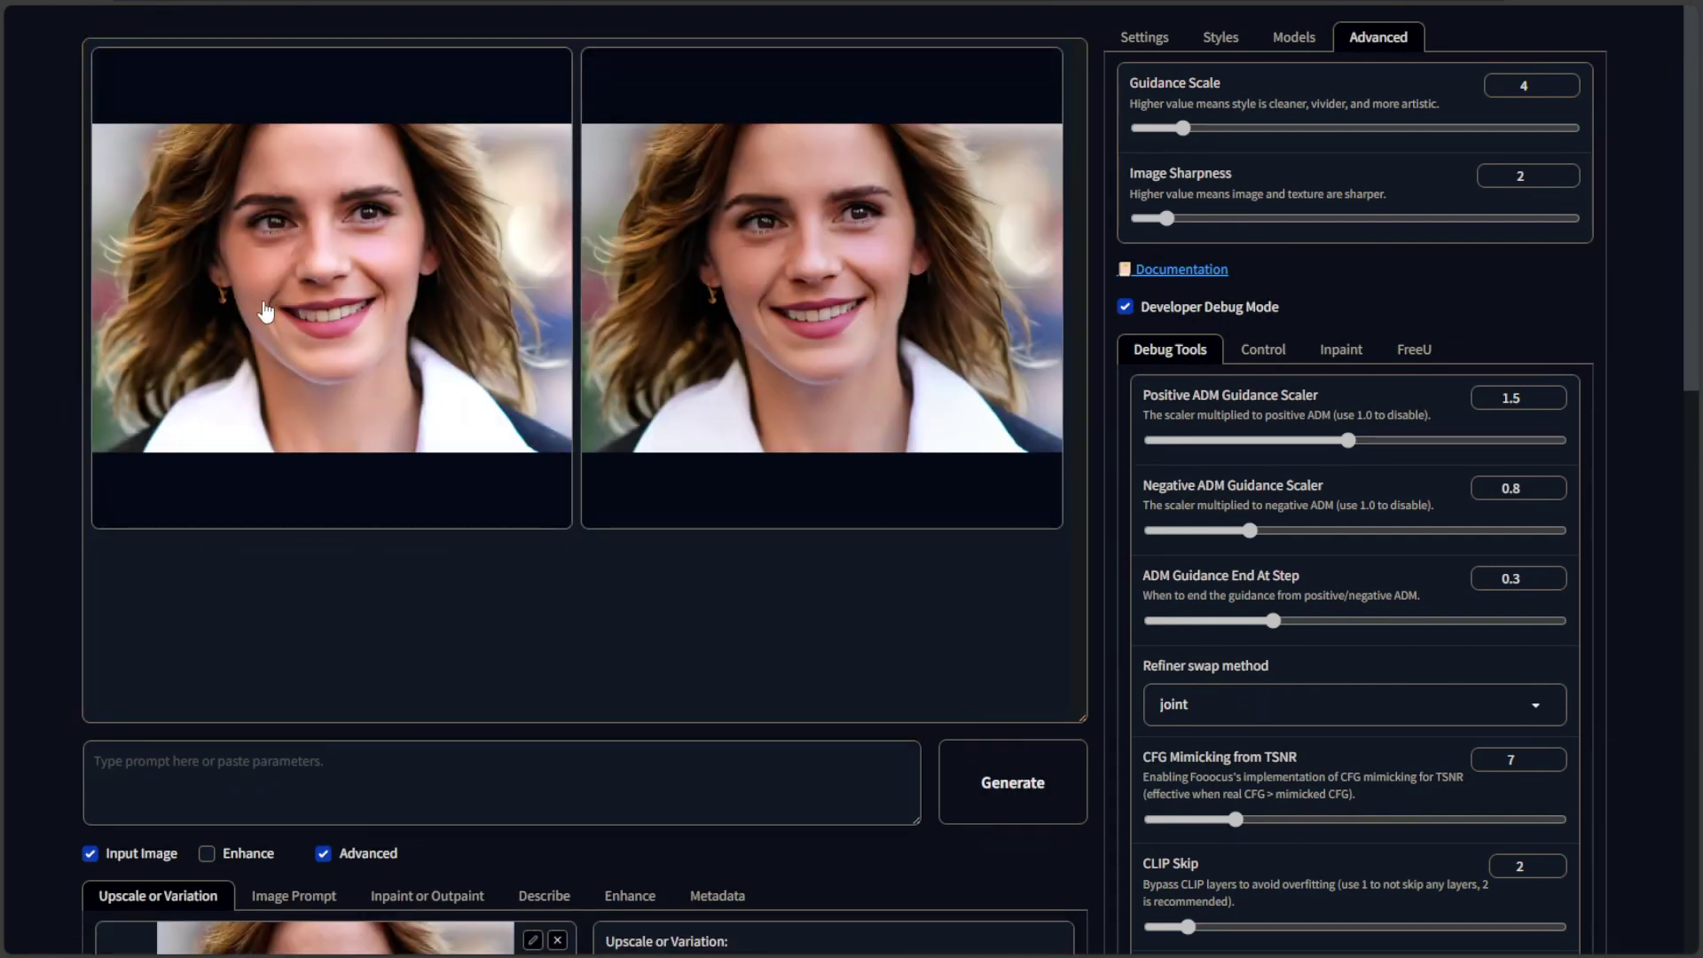
pyautogui.scroll(-3, 761, 548)
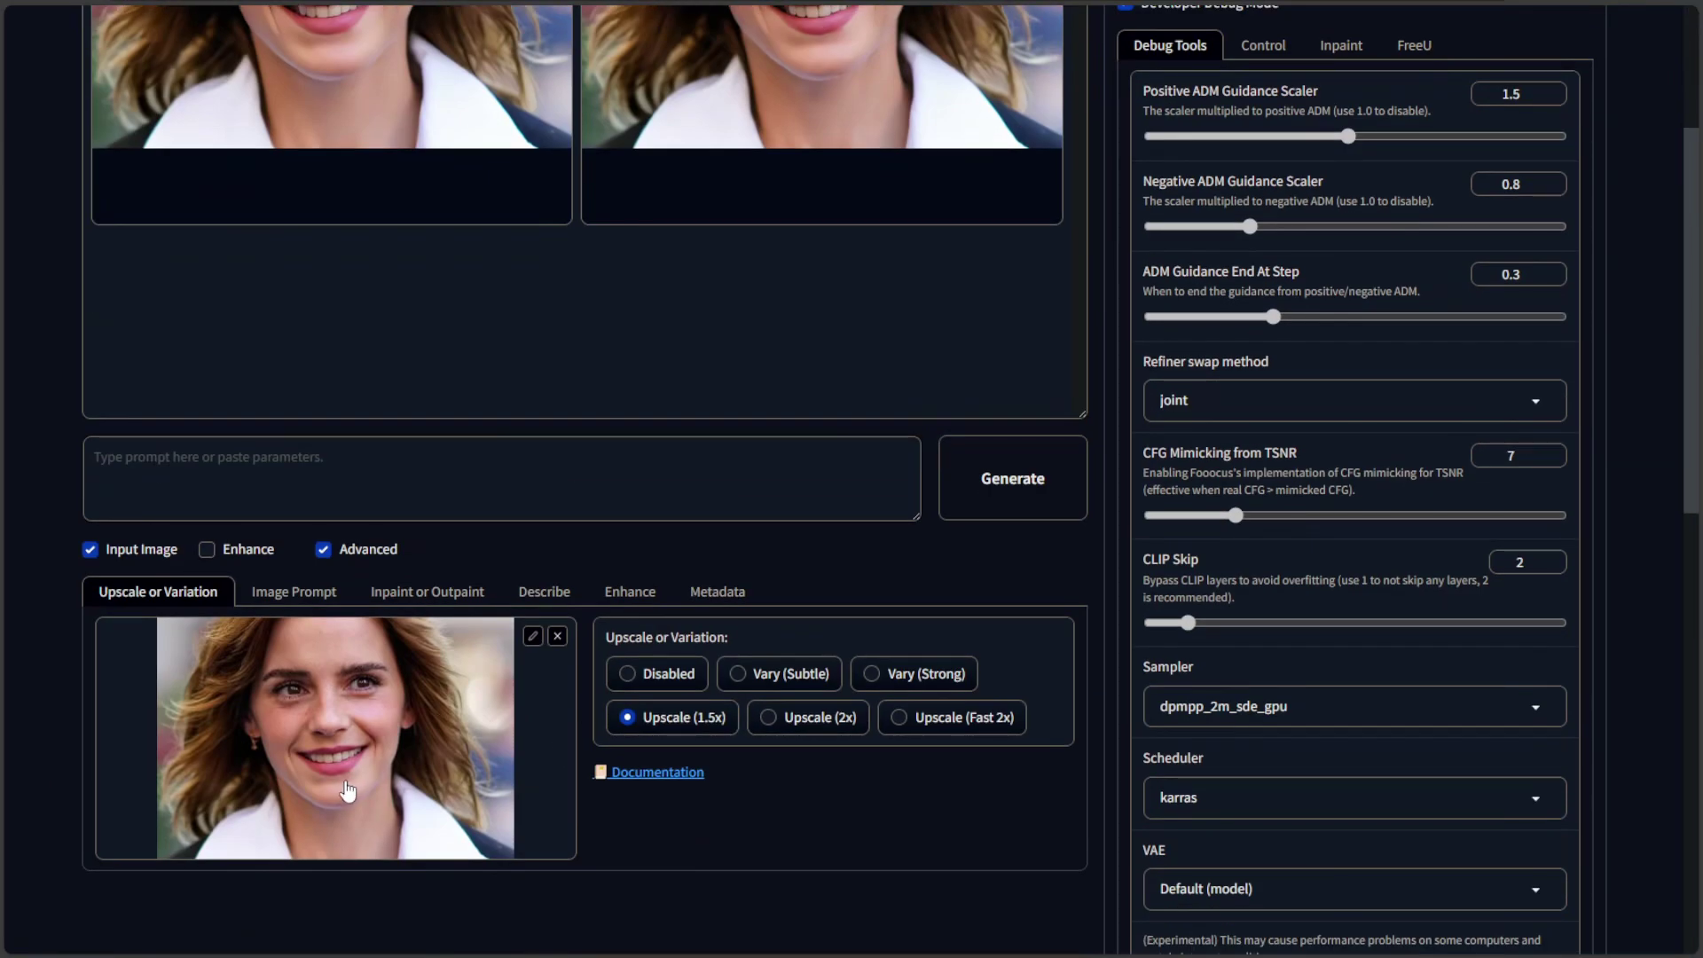
pyautogui.scroll(3, 348, 794)
pyautogui.scroll(-2, 347, 776)
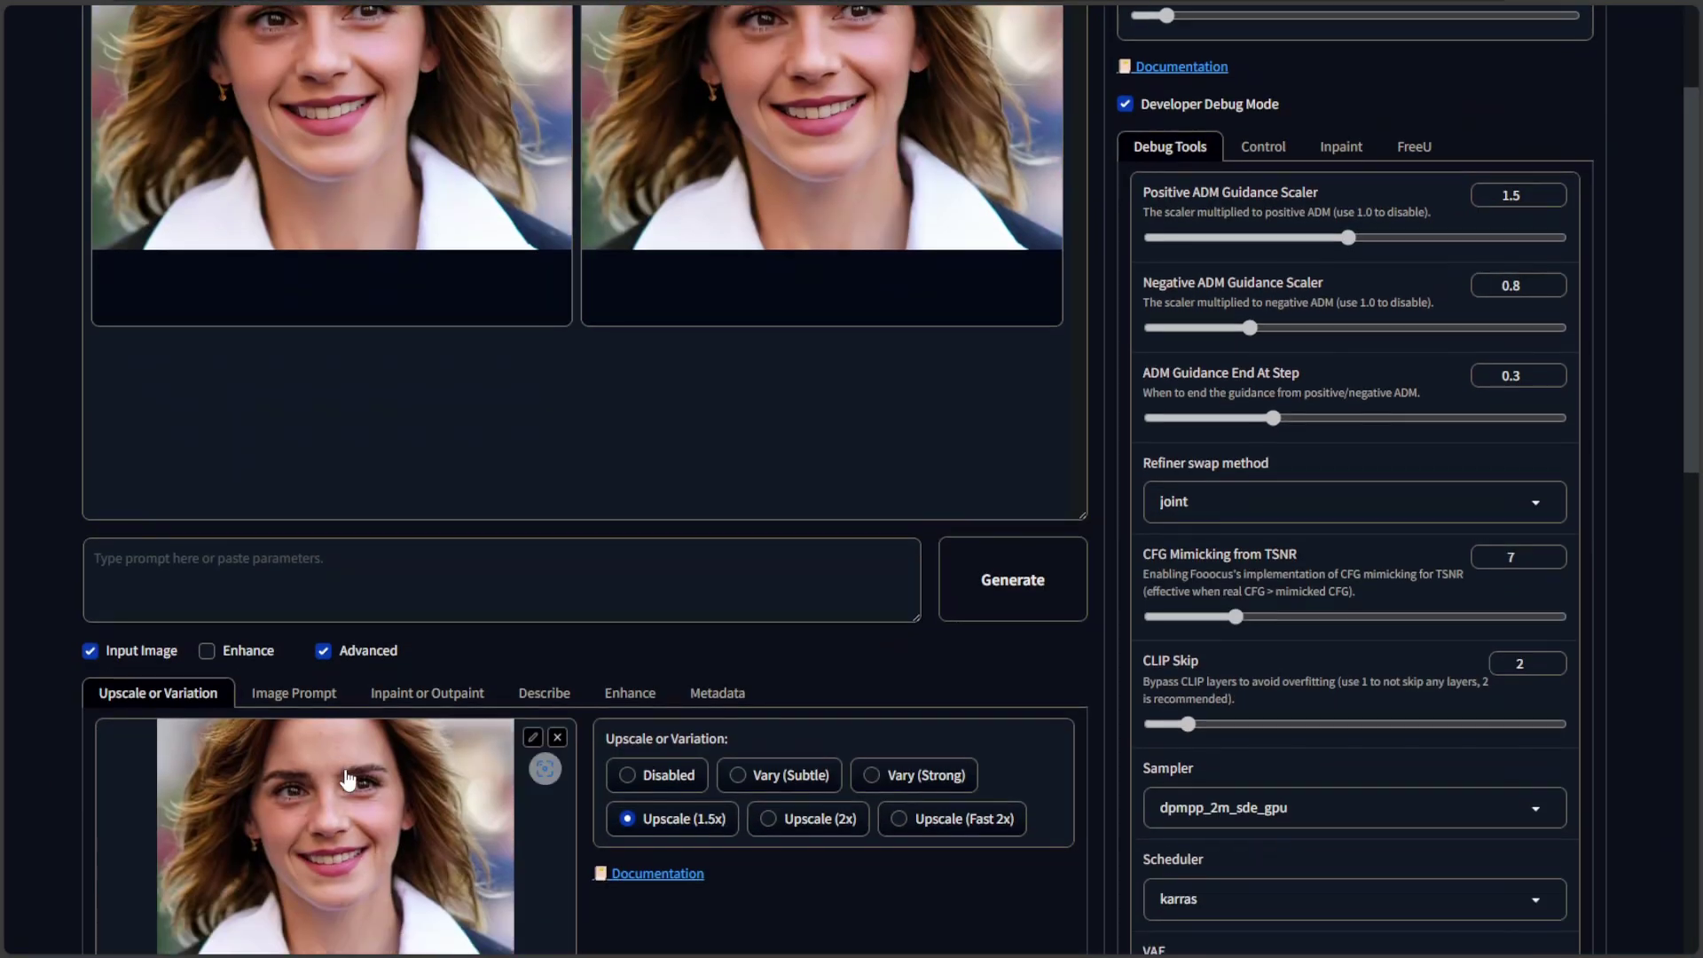
pyautogui.scroll(-2, 543, 860)
pyautogui.scroll(4, 682, 858)
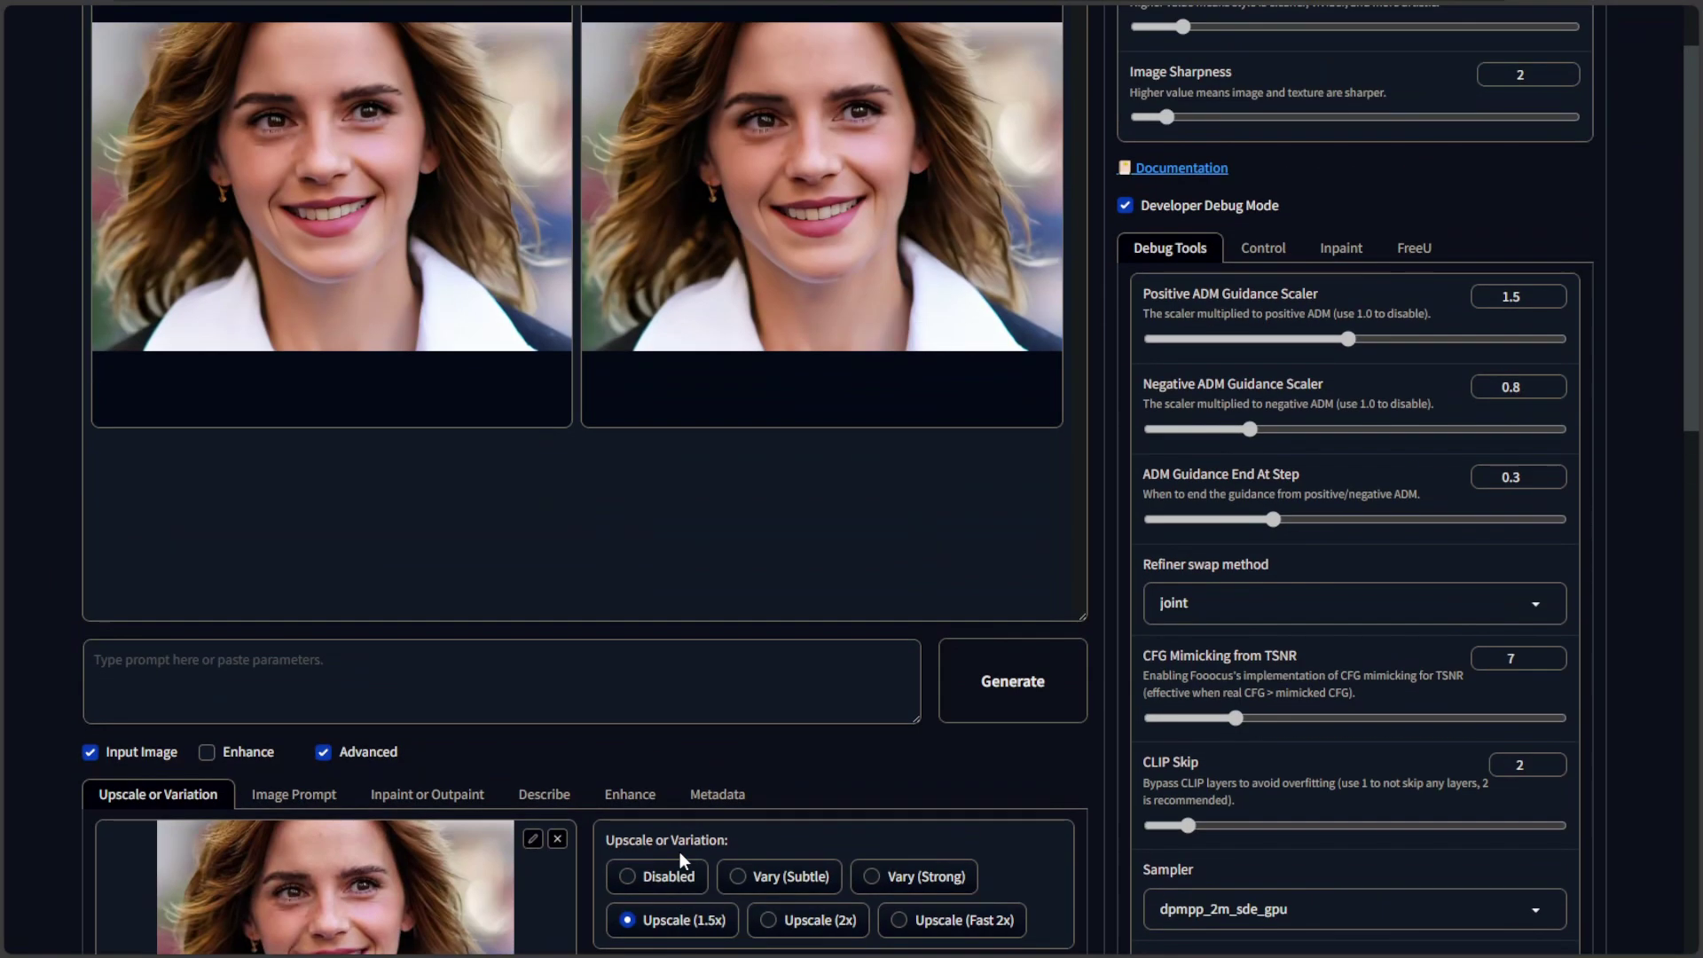
pyautogui.scroll(-5, 681, 856)
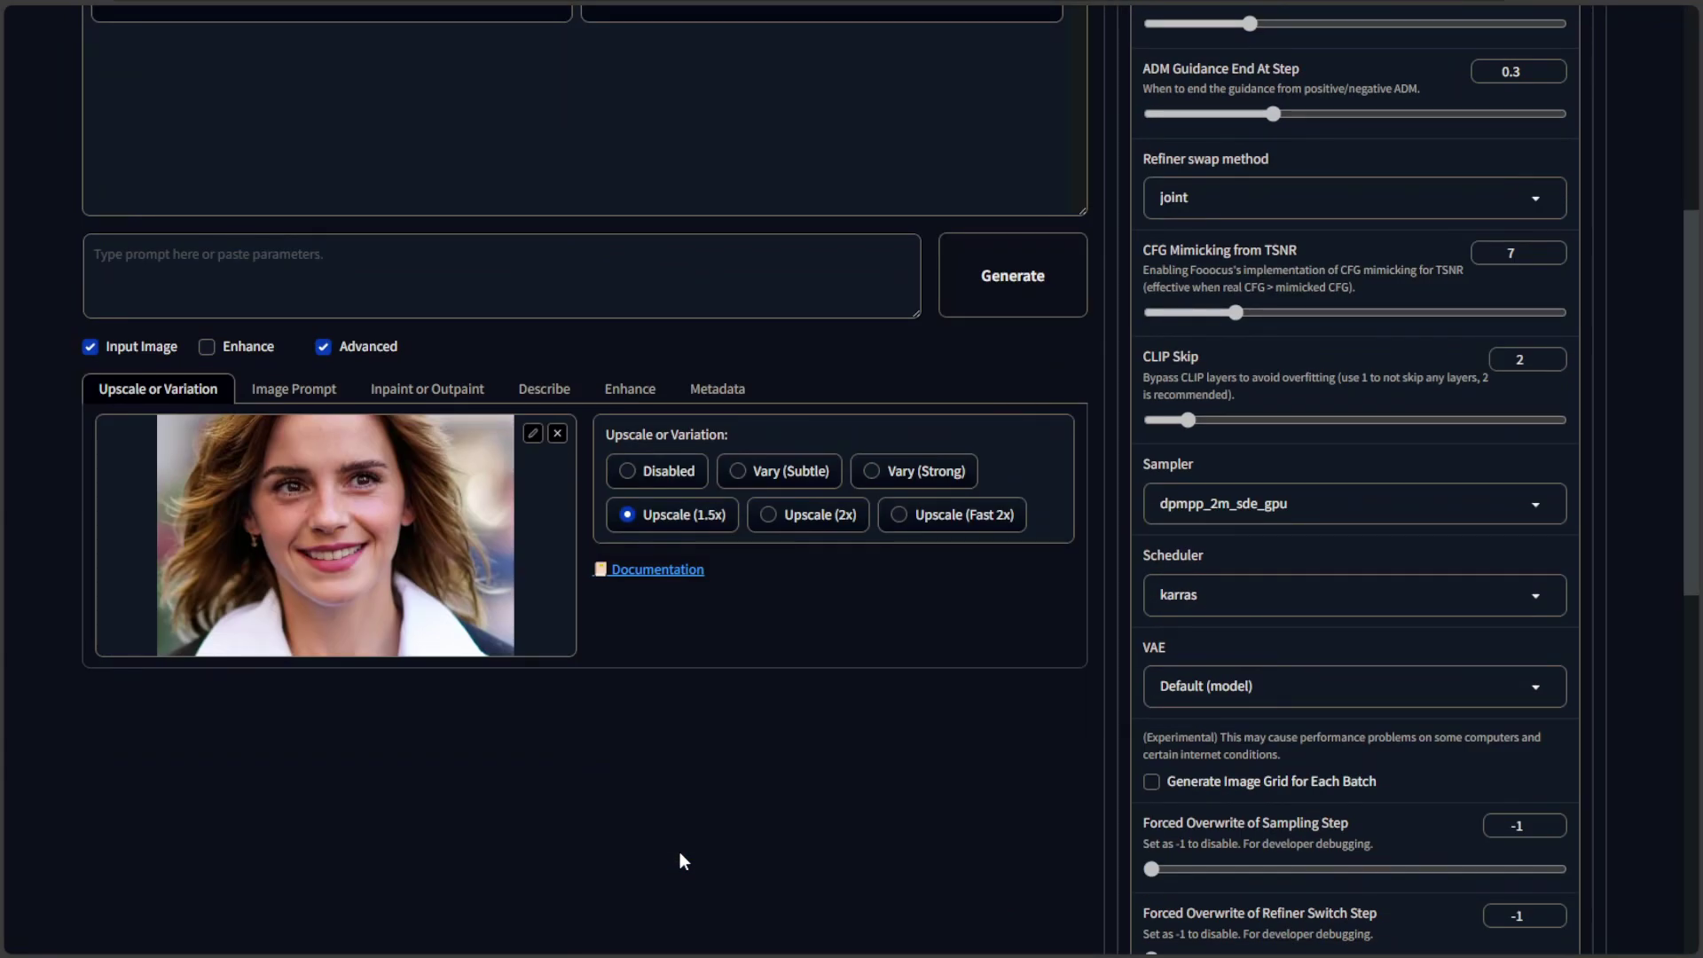
pyautogui.scroll(5, 680, 856)
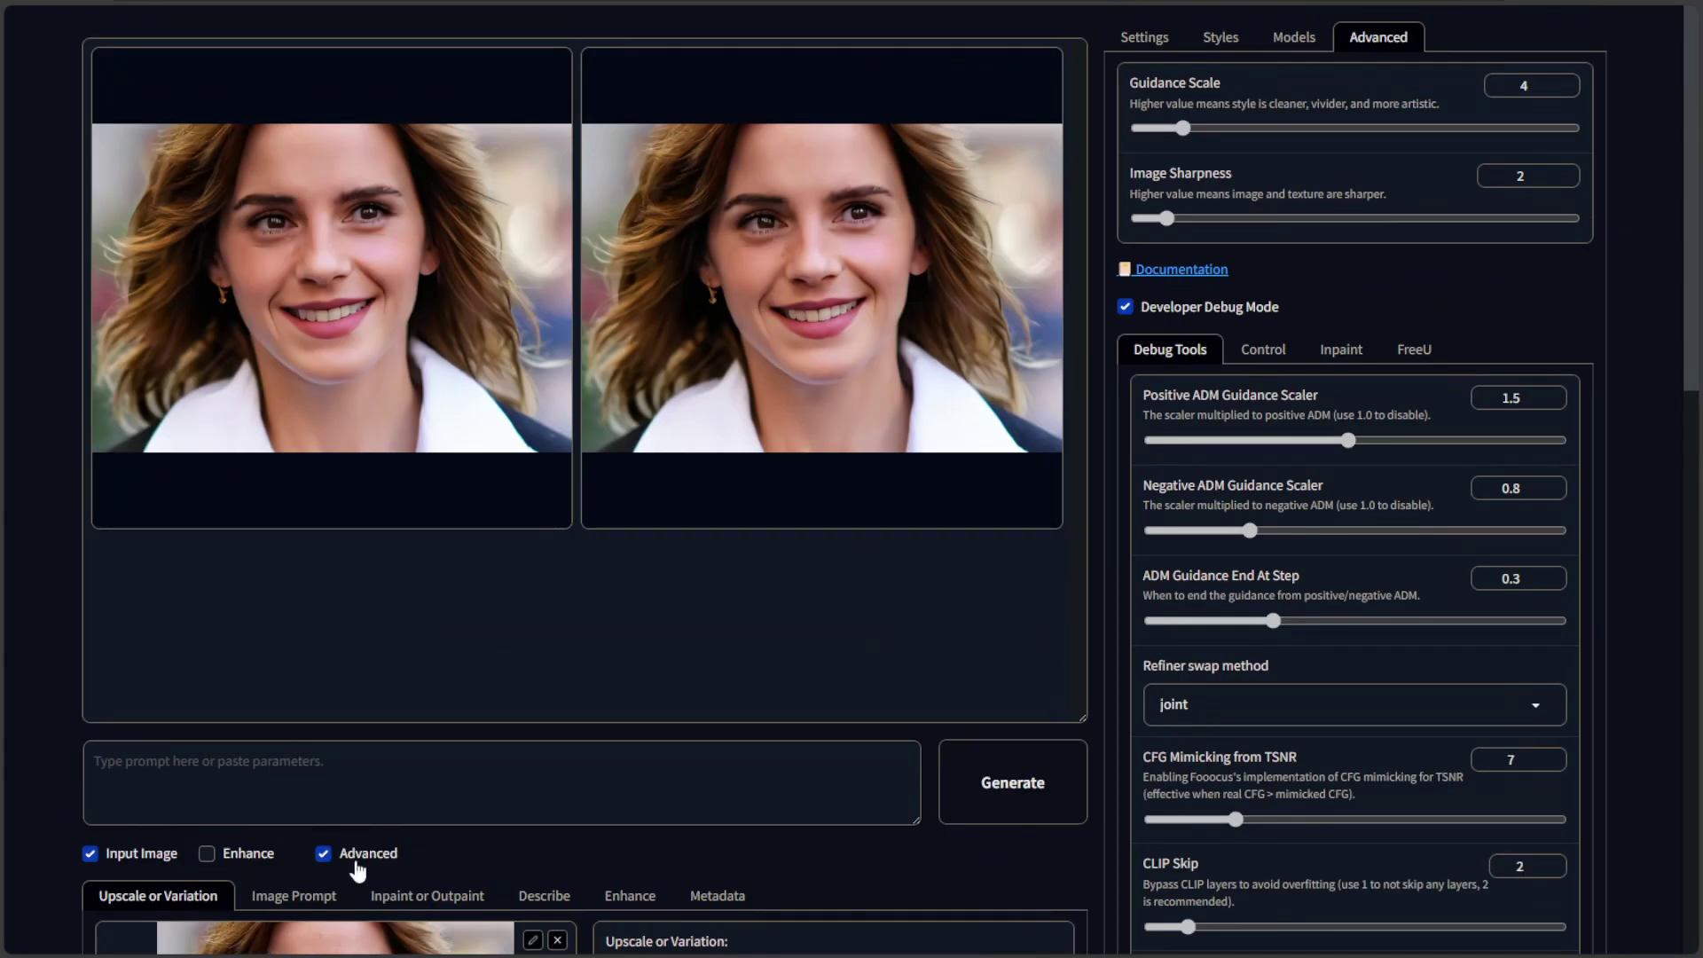
# Step: Hide the Advanced panel, reload the page with F5, and enable Input Image
pyautogui.click(324, 855)
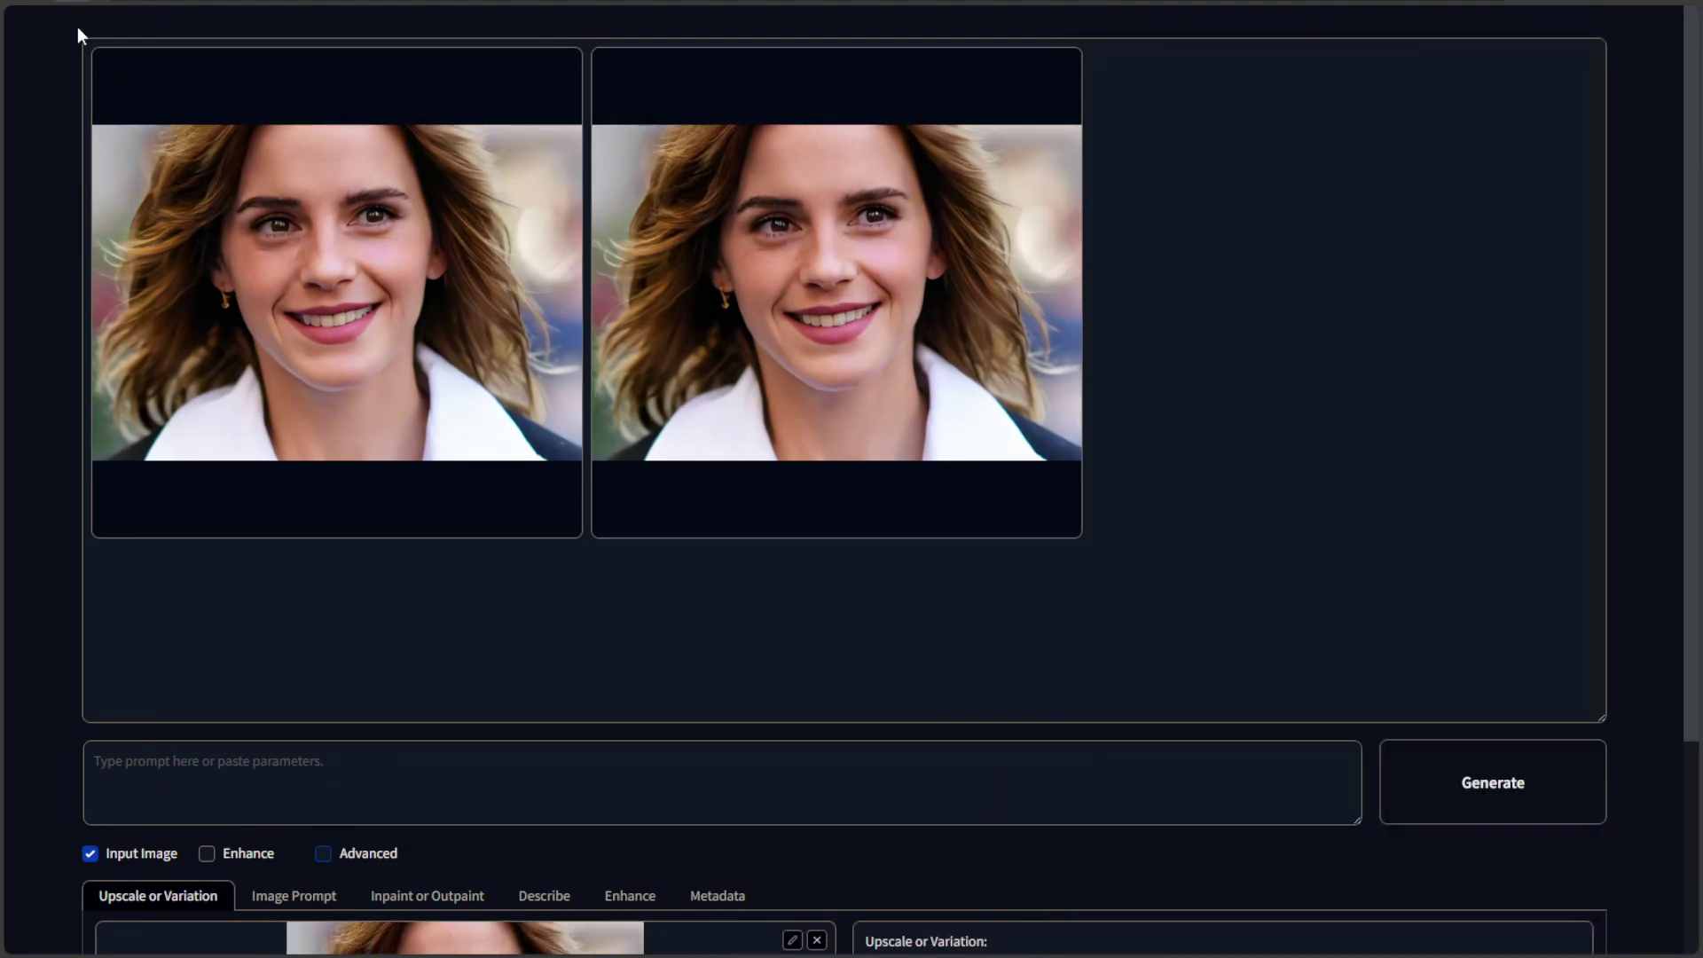
pyautogui.press('F5')
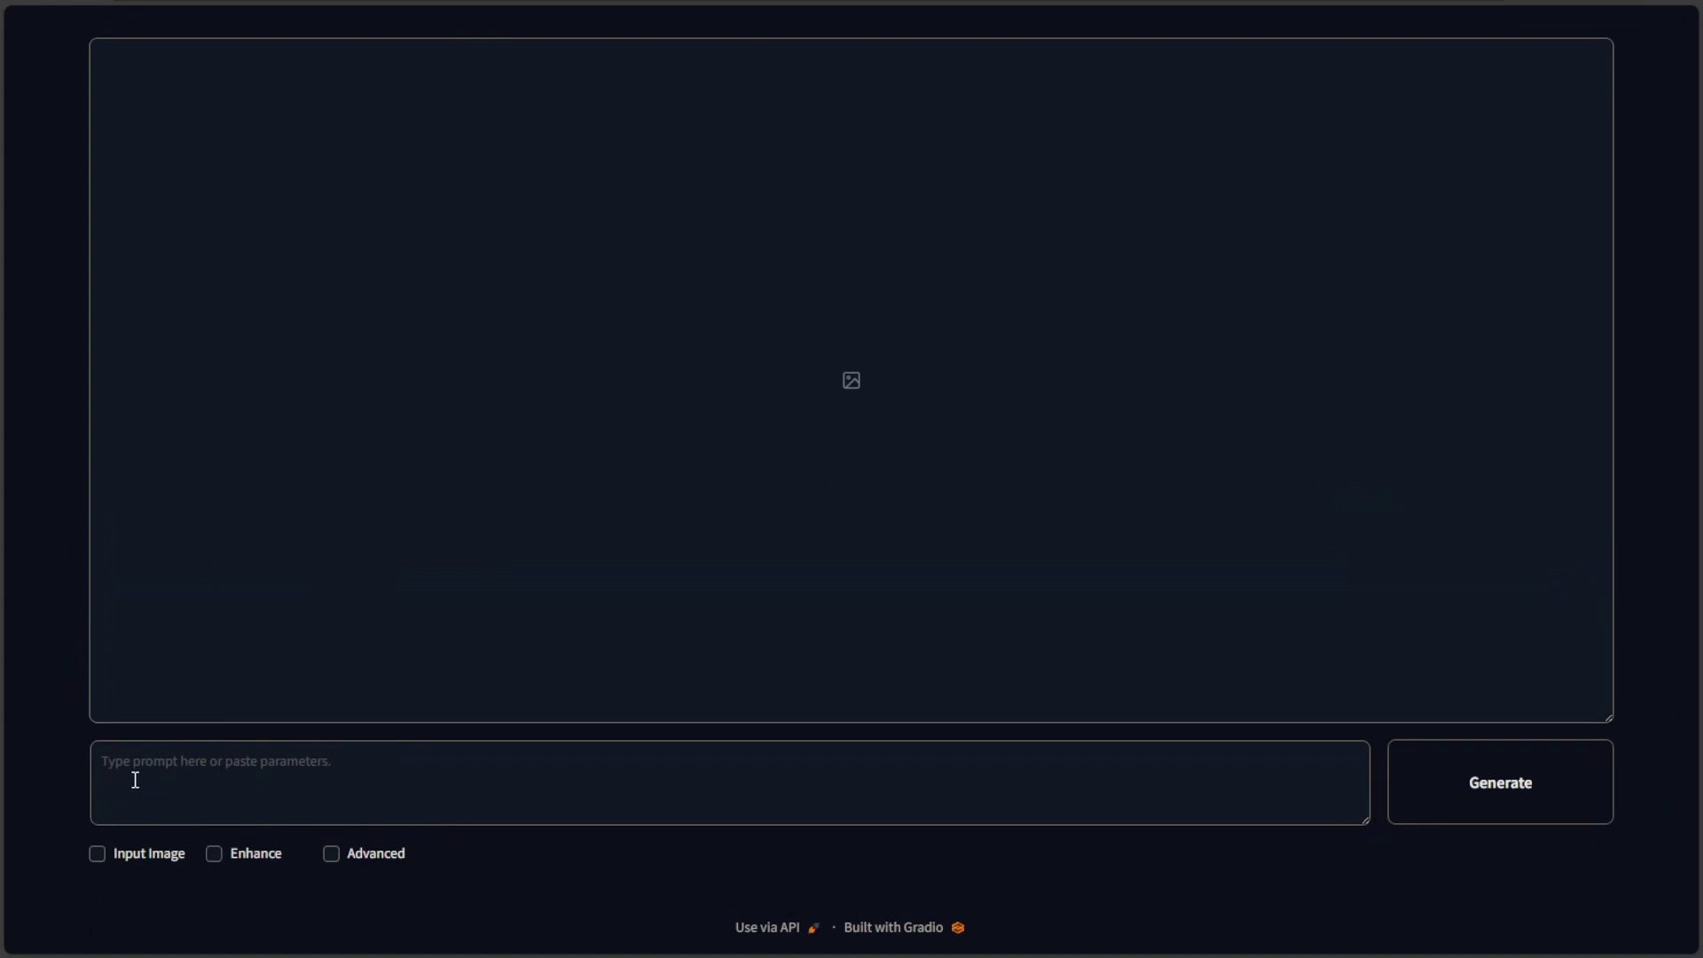
pyautogui.click(96, 855)
pyautogui.scroll(-3, 163, 652)
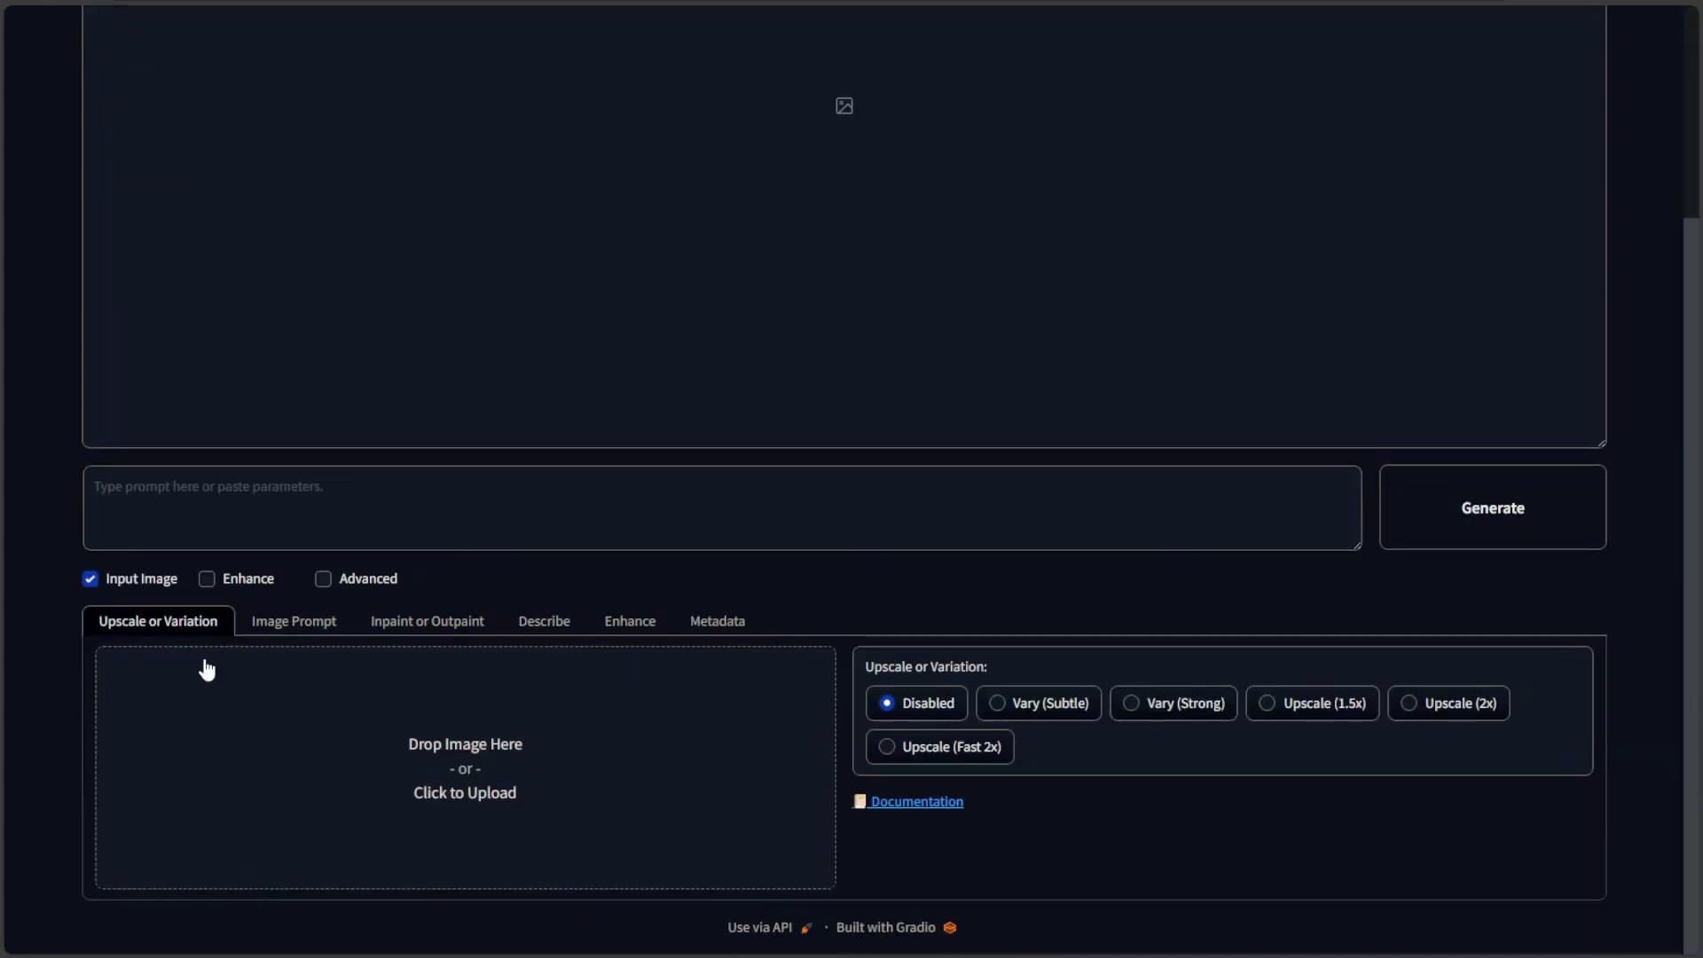
# Step: Load the ninja cartoon from Pictures into the Upscale or Variation drop zone
pyautogui.click(460, 763)
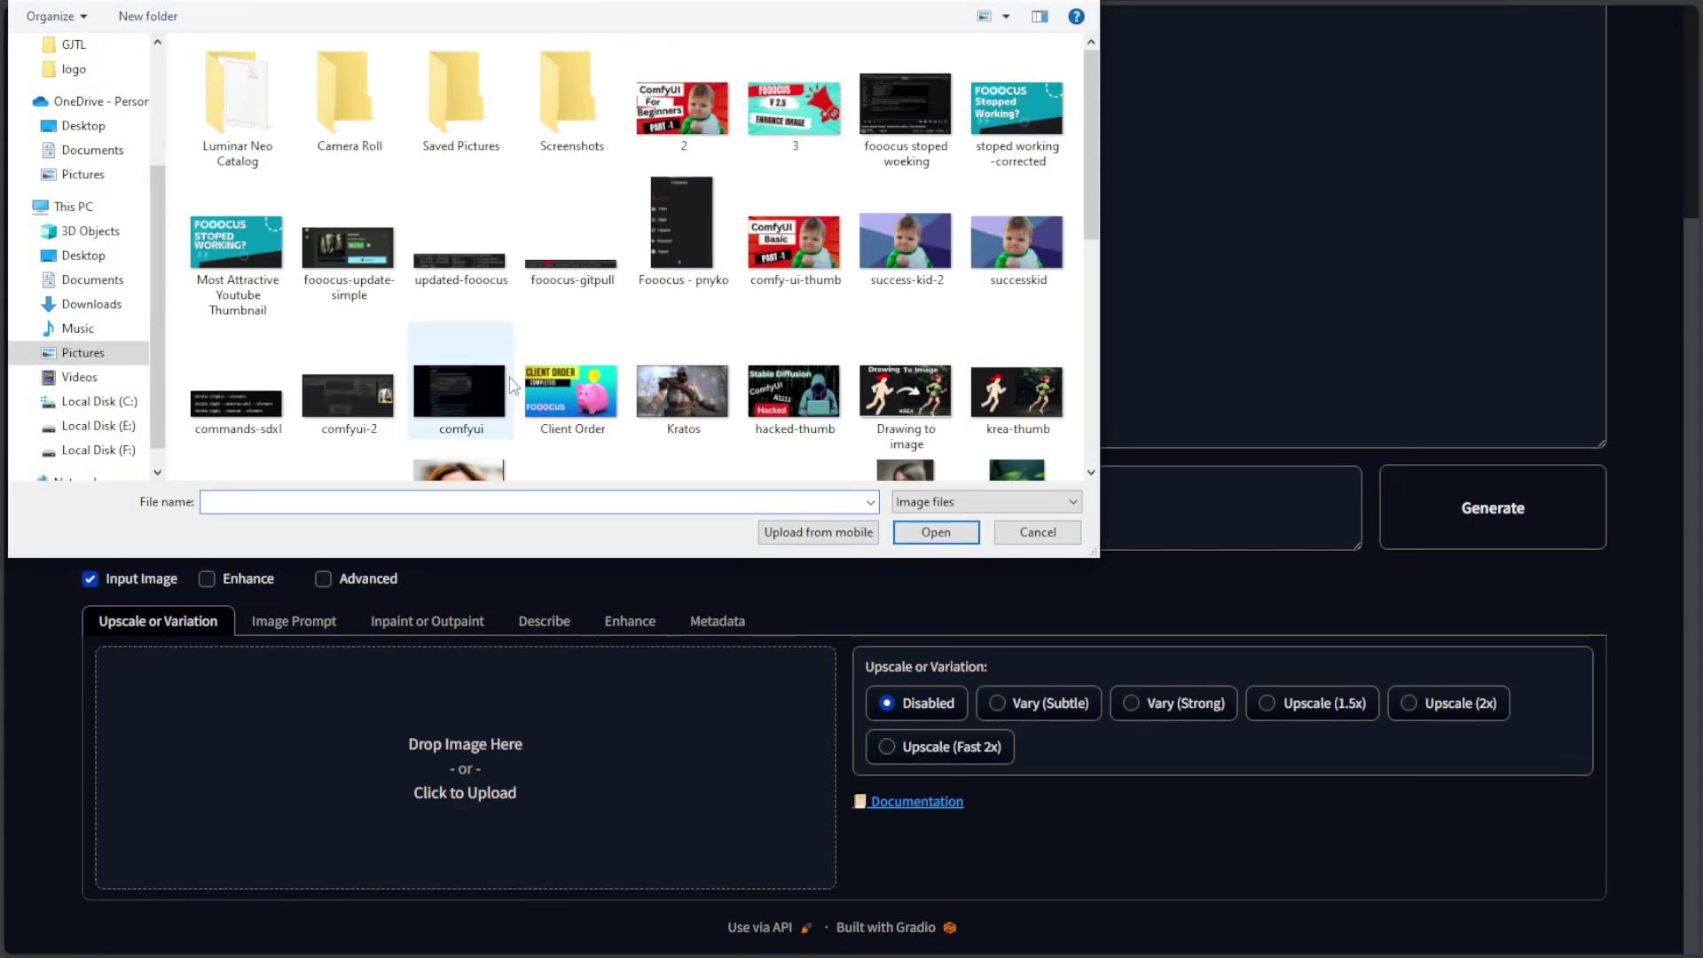
pyautogui.scroll(-5, 630, 309)
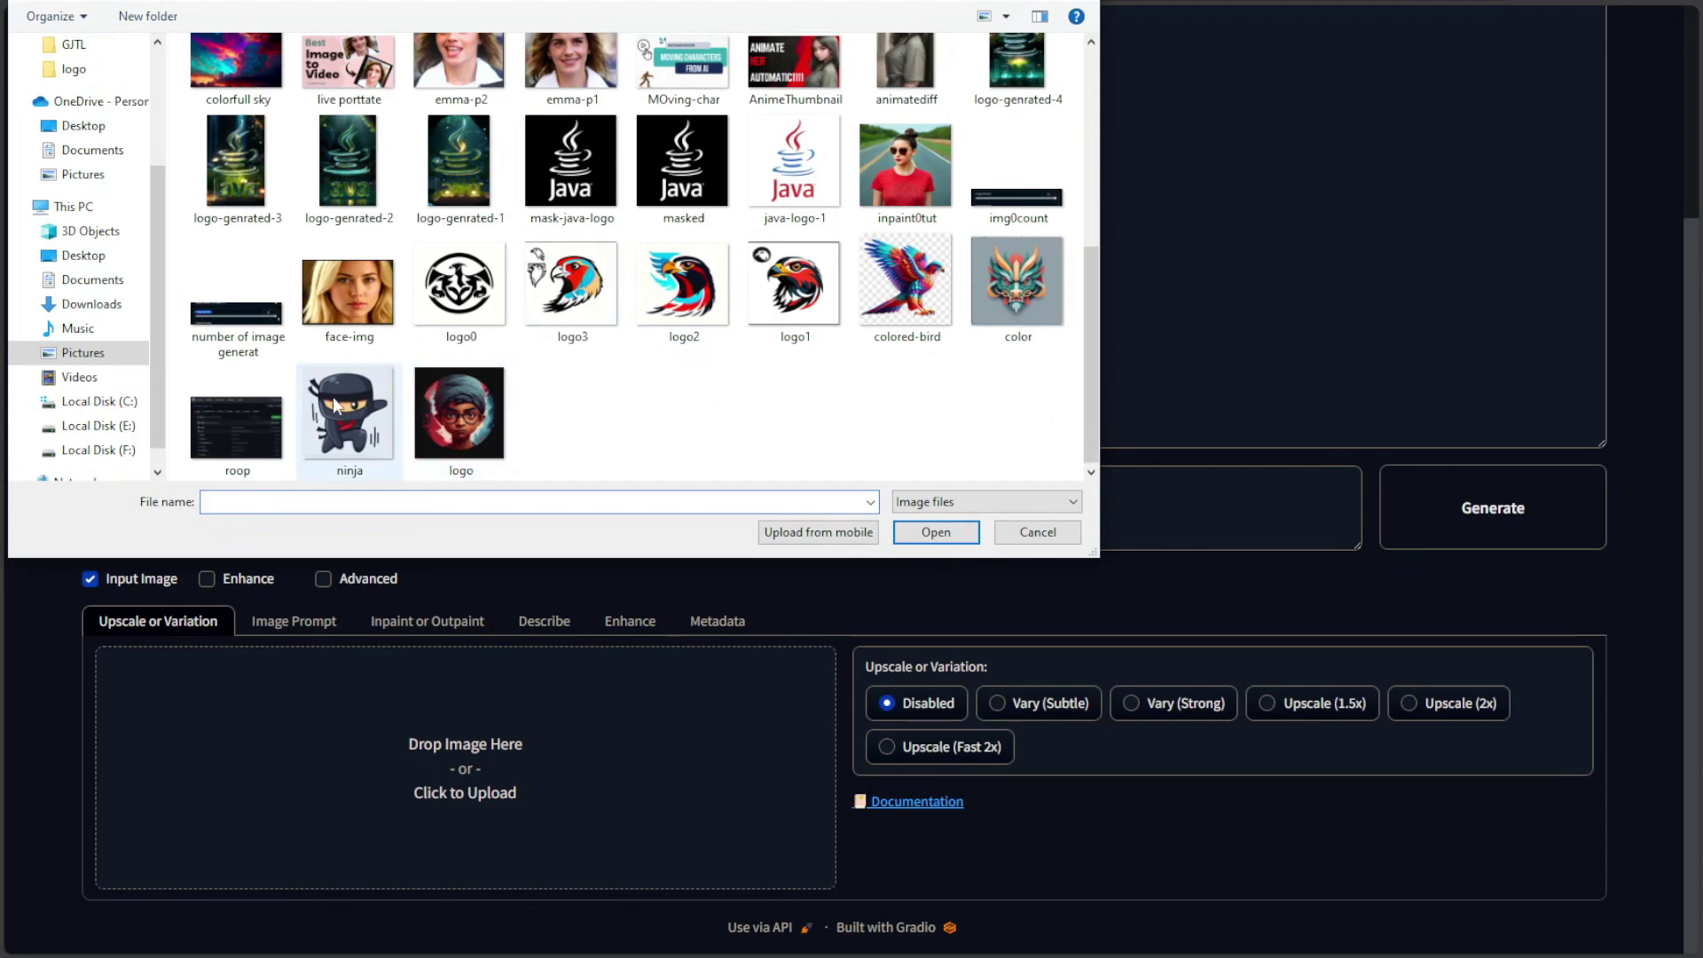
pyautogui.doubleClick(348, 440)
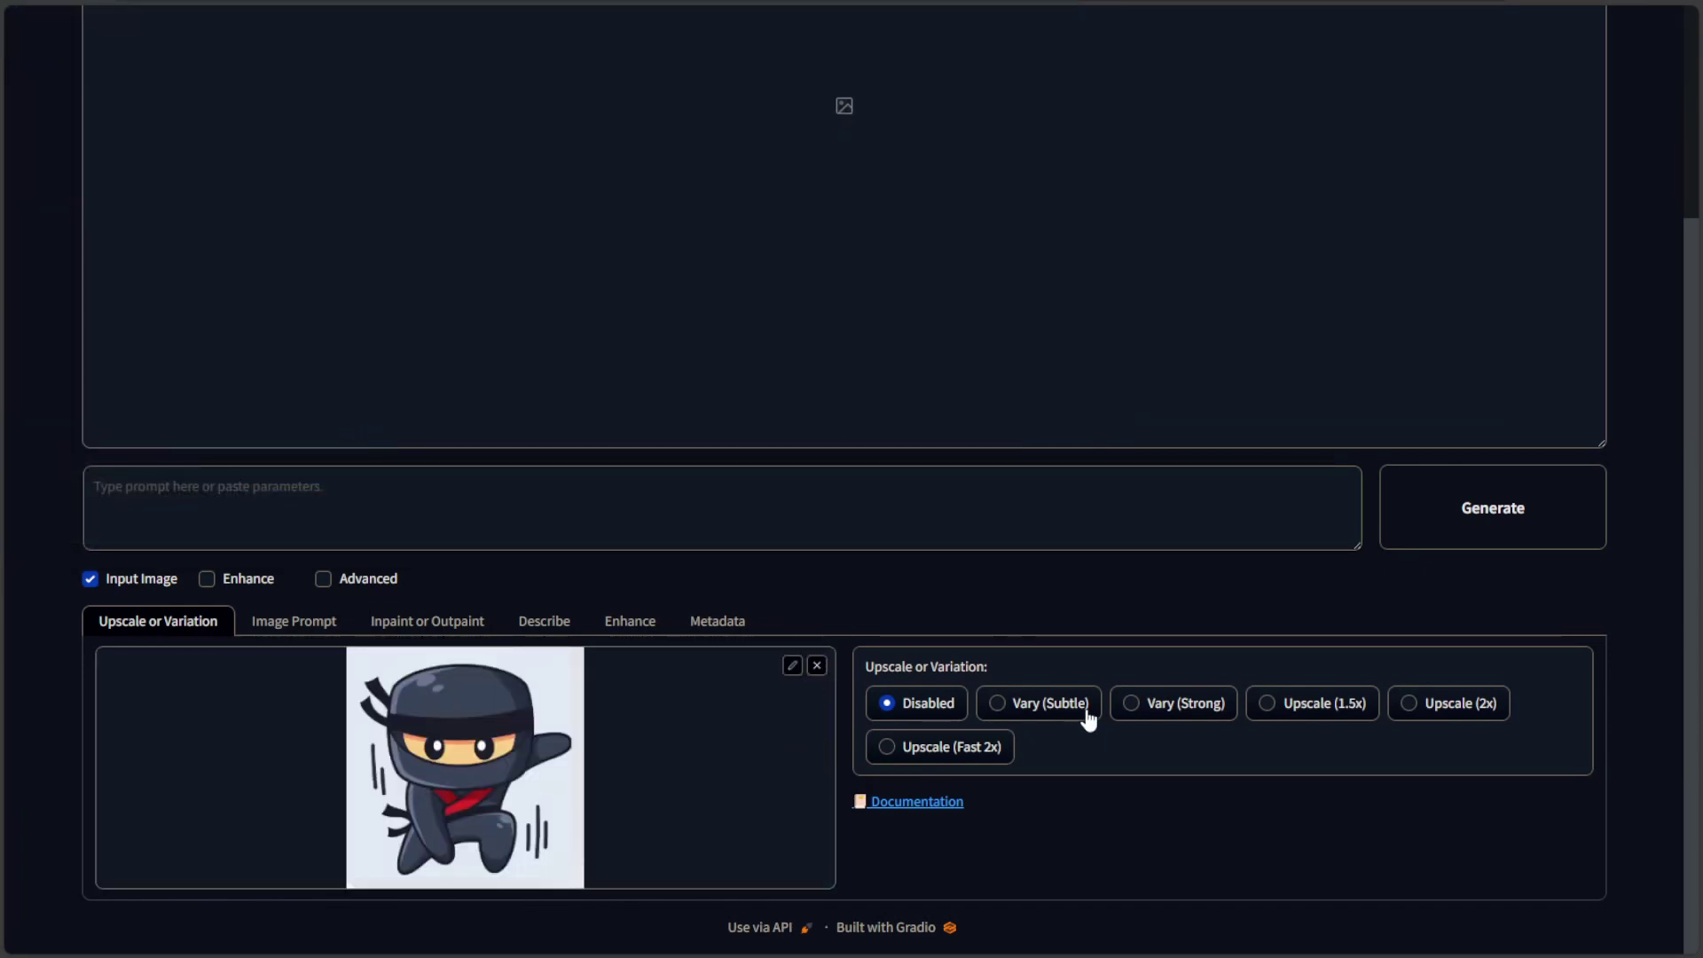
# Step: Generate Vary (Strong) variations of the ninja image
pyautogui.click(1129, 706)
pyautogui.scroll(3, 1052, 807)
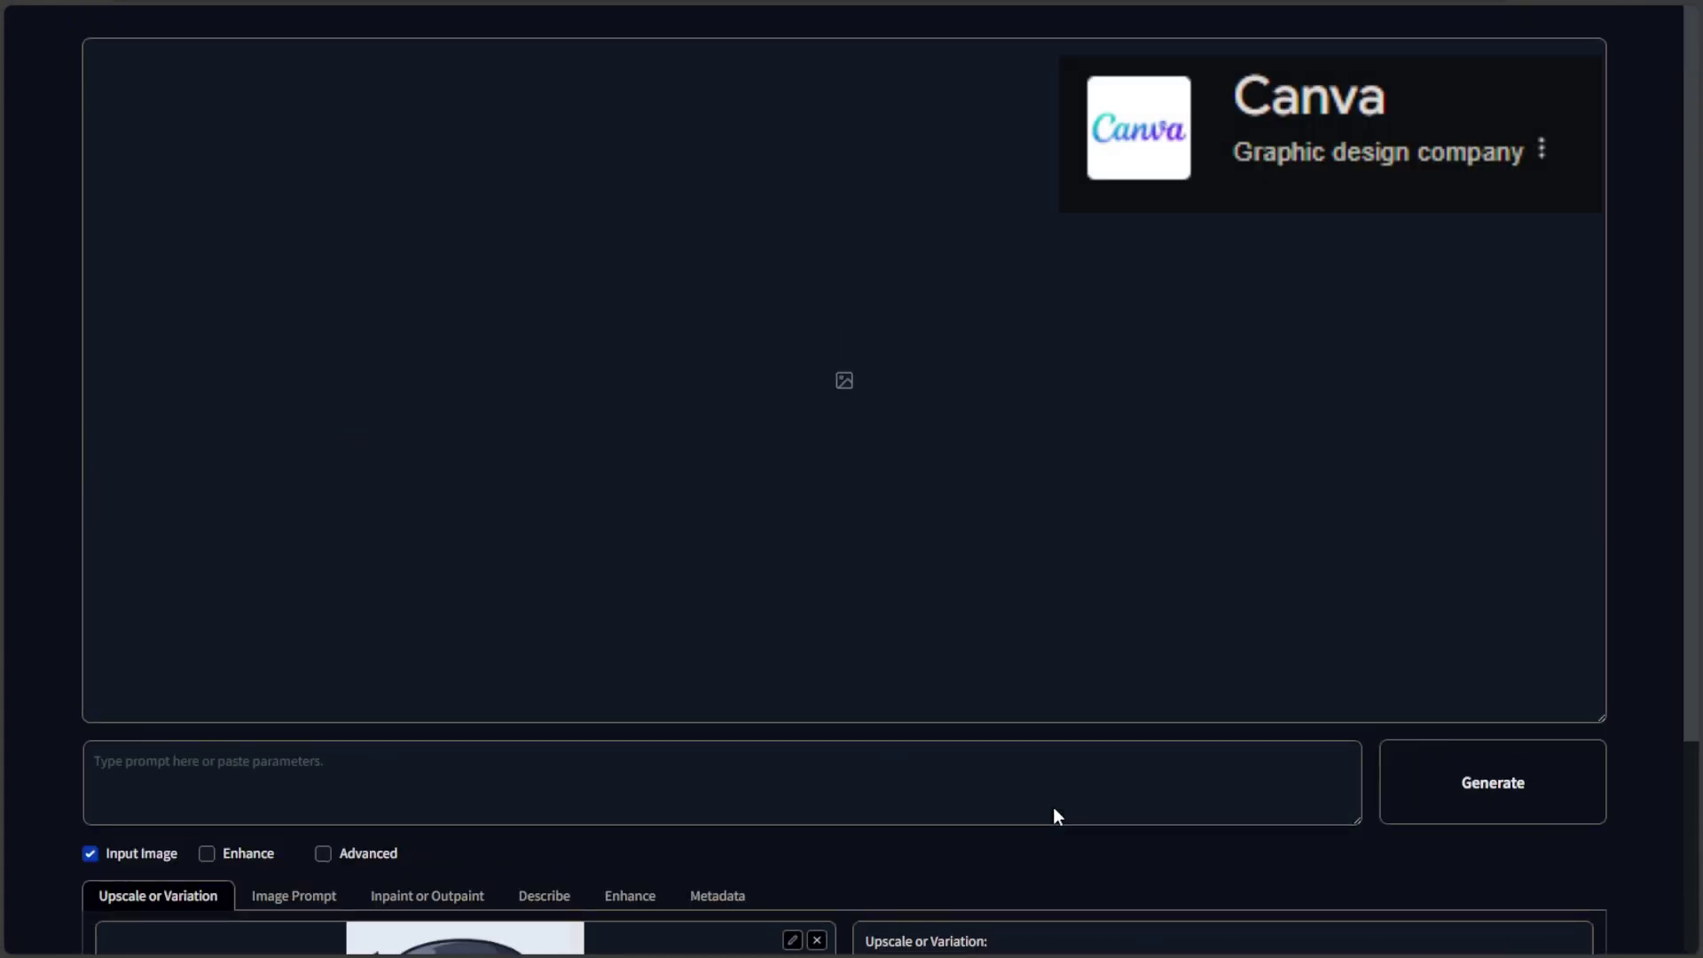
pyautogui.click(1501, 777)
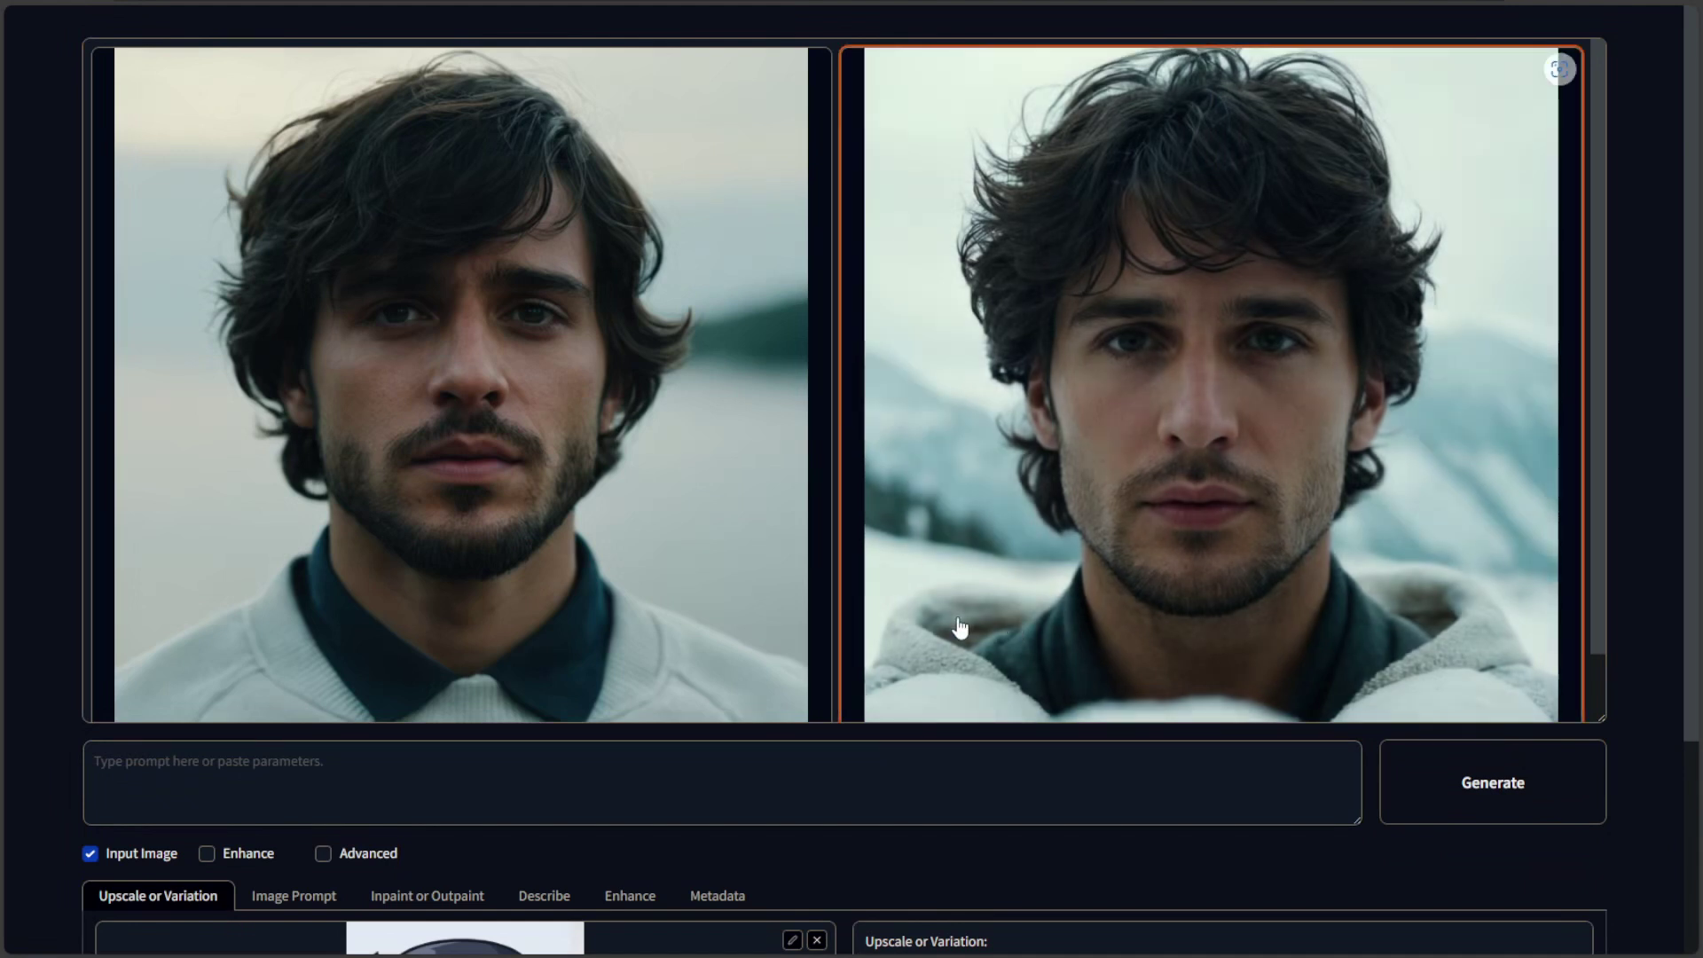
pyautogui.scroll(-2, 1122, 597)
pyautogui.scroll(-3, 950, 798)
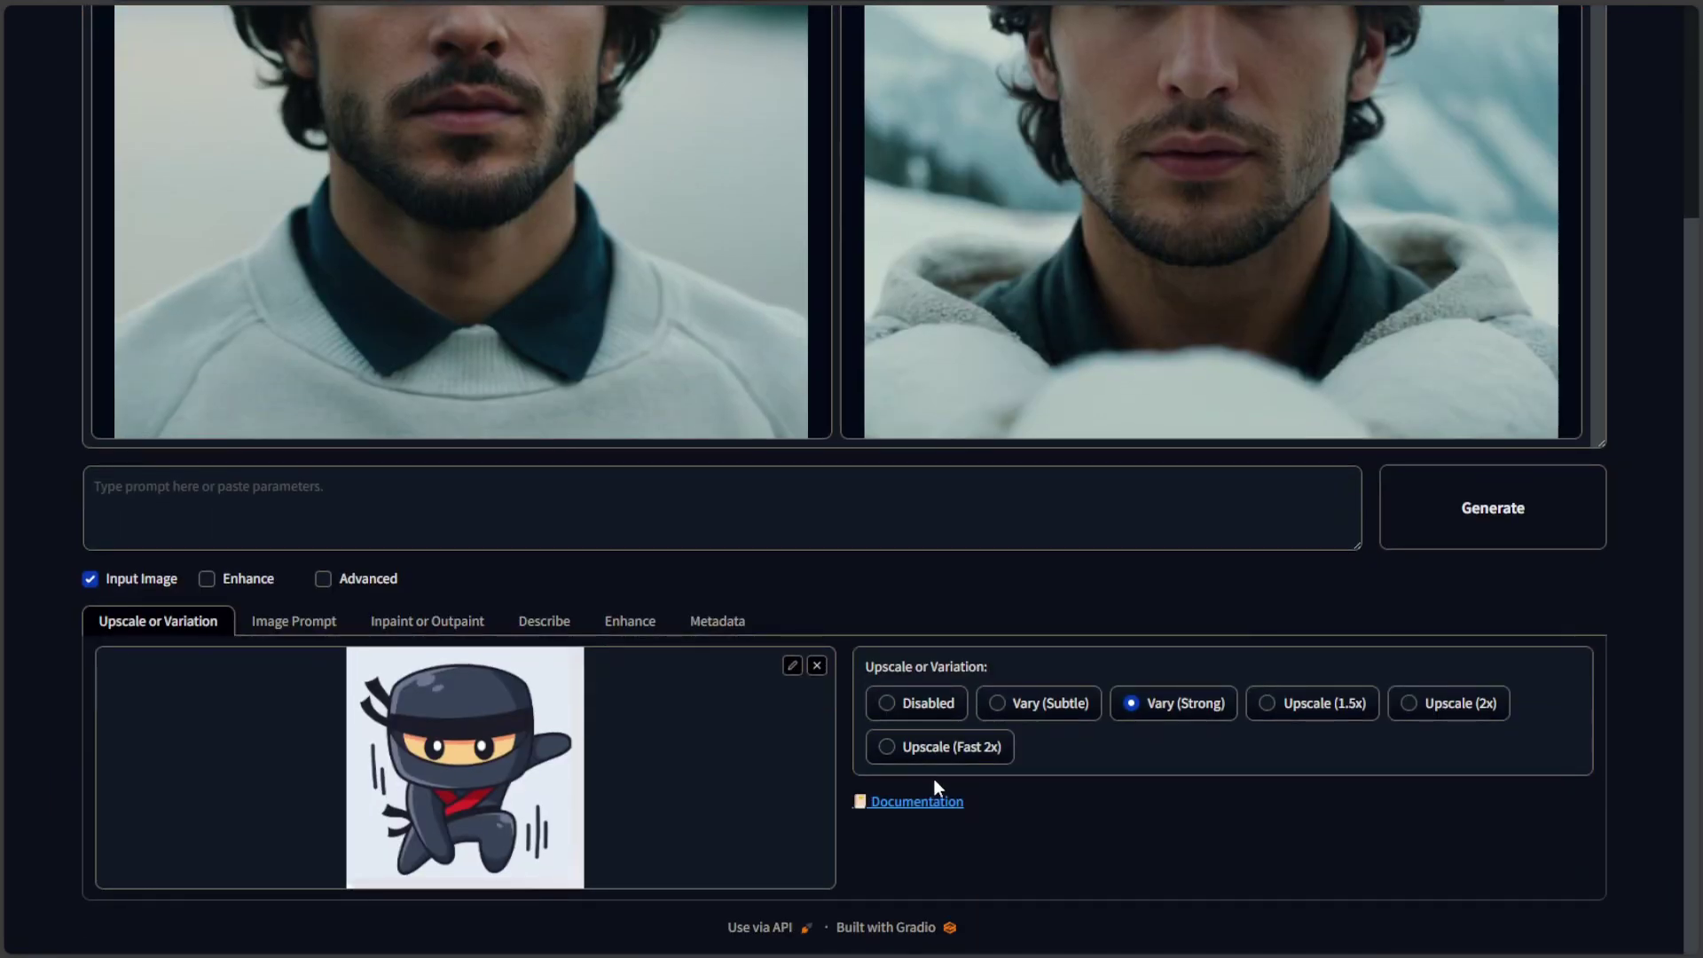
# Step: Switch to Vary (Subtle) and generate two subtle ninja variations
pyautogui.click(1046, 715)
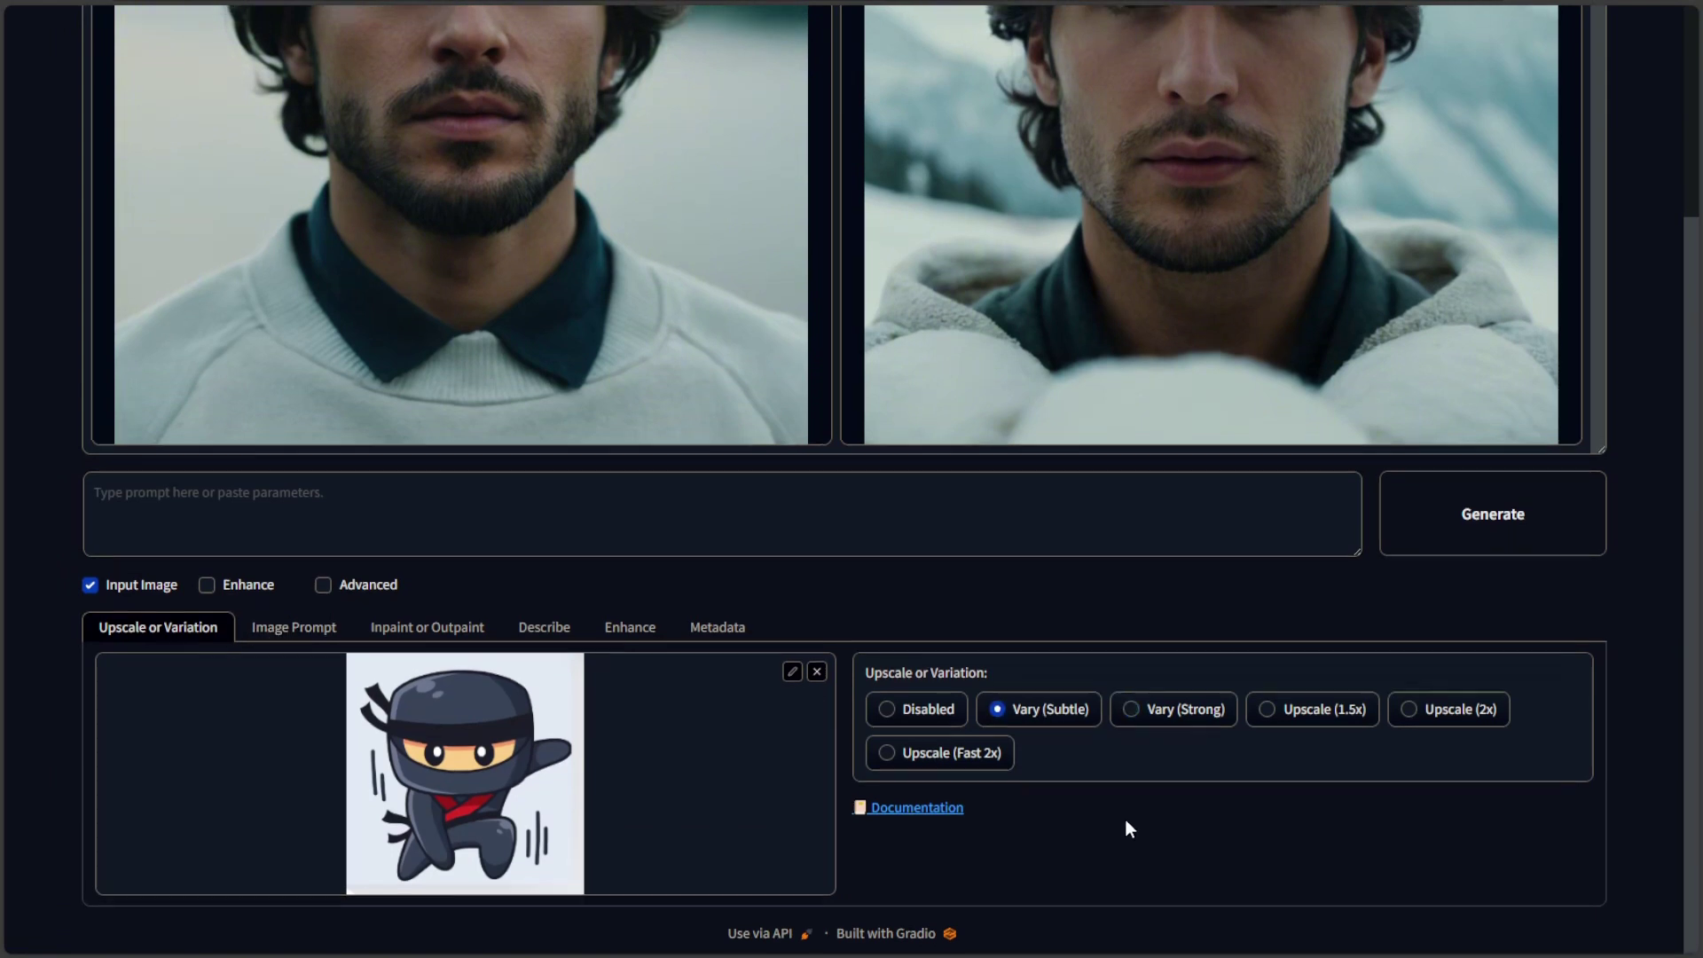
pyautogui.scroll(3, 1125, 818)
pyautogui.click(1451, 761)
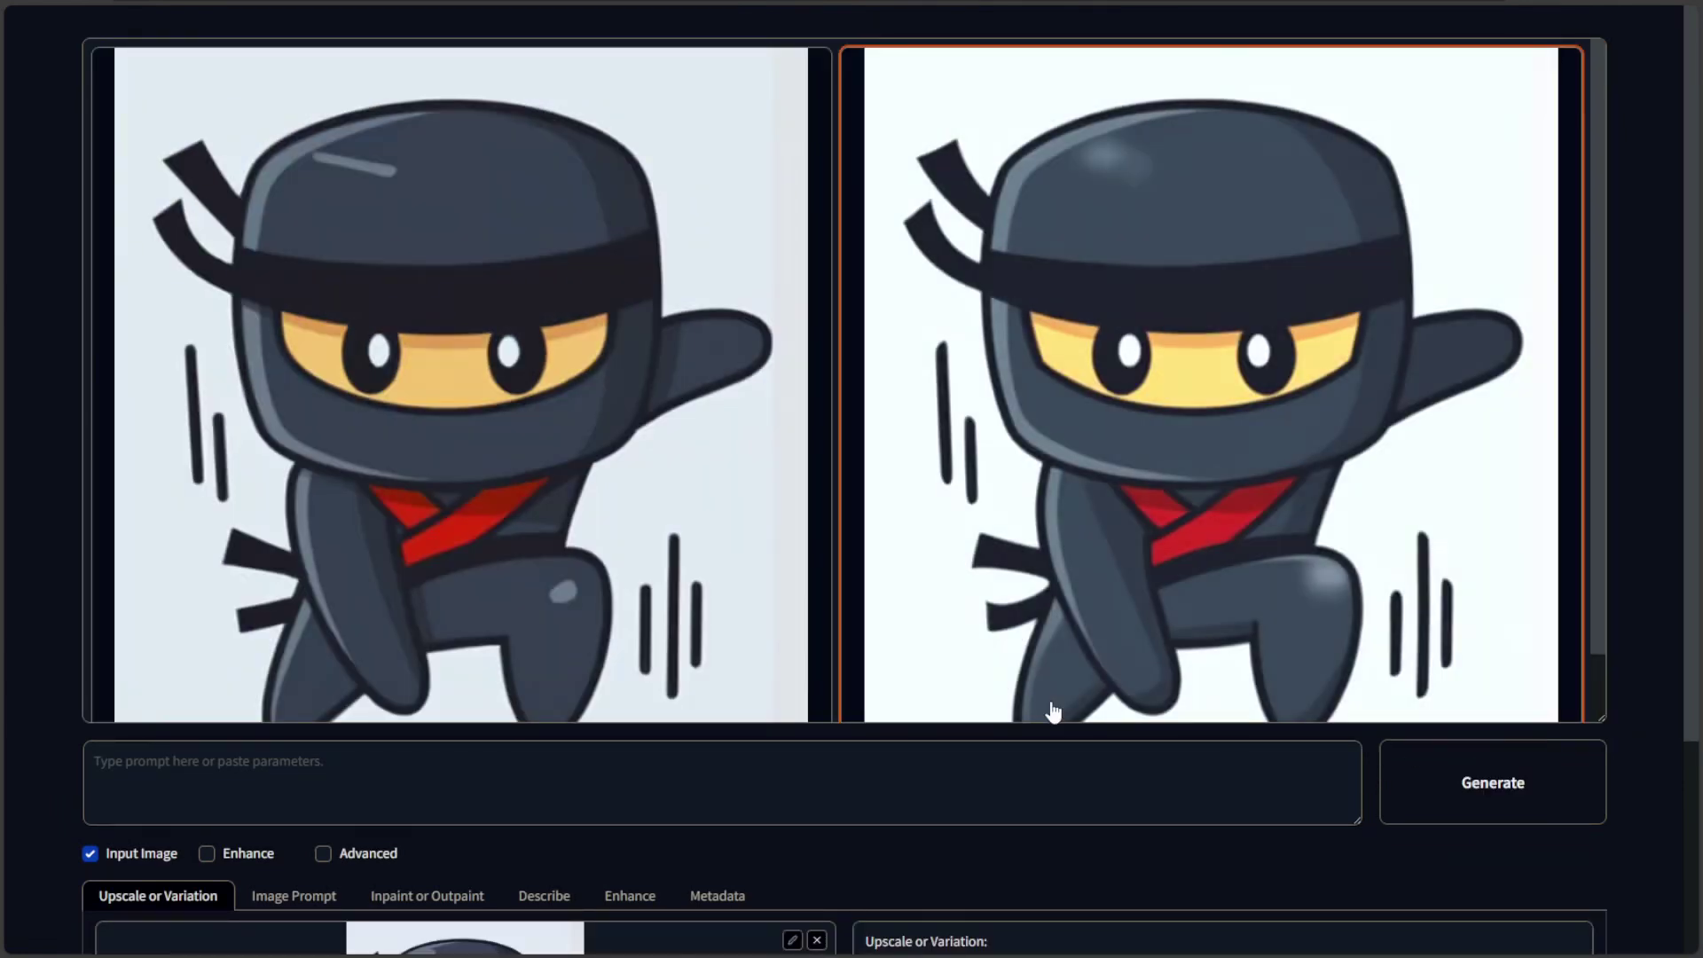
pyautogui.scroll(-3, 355, 213)
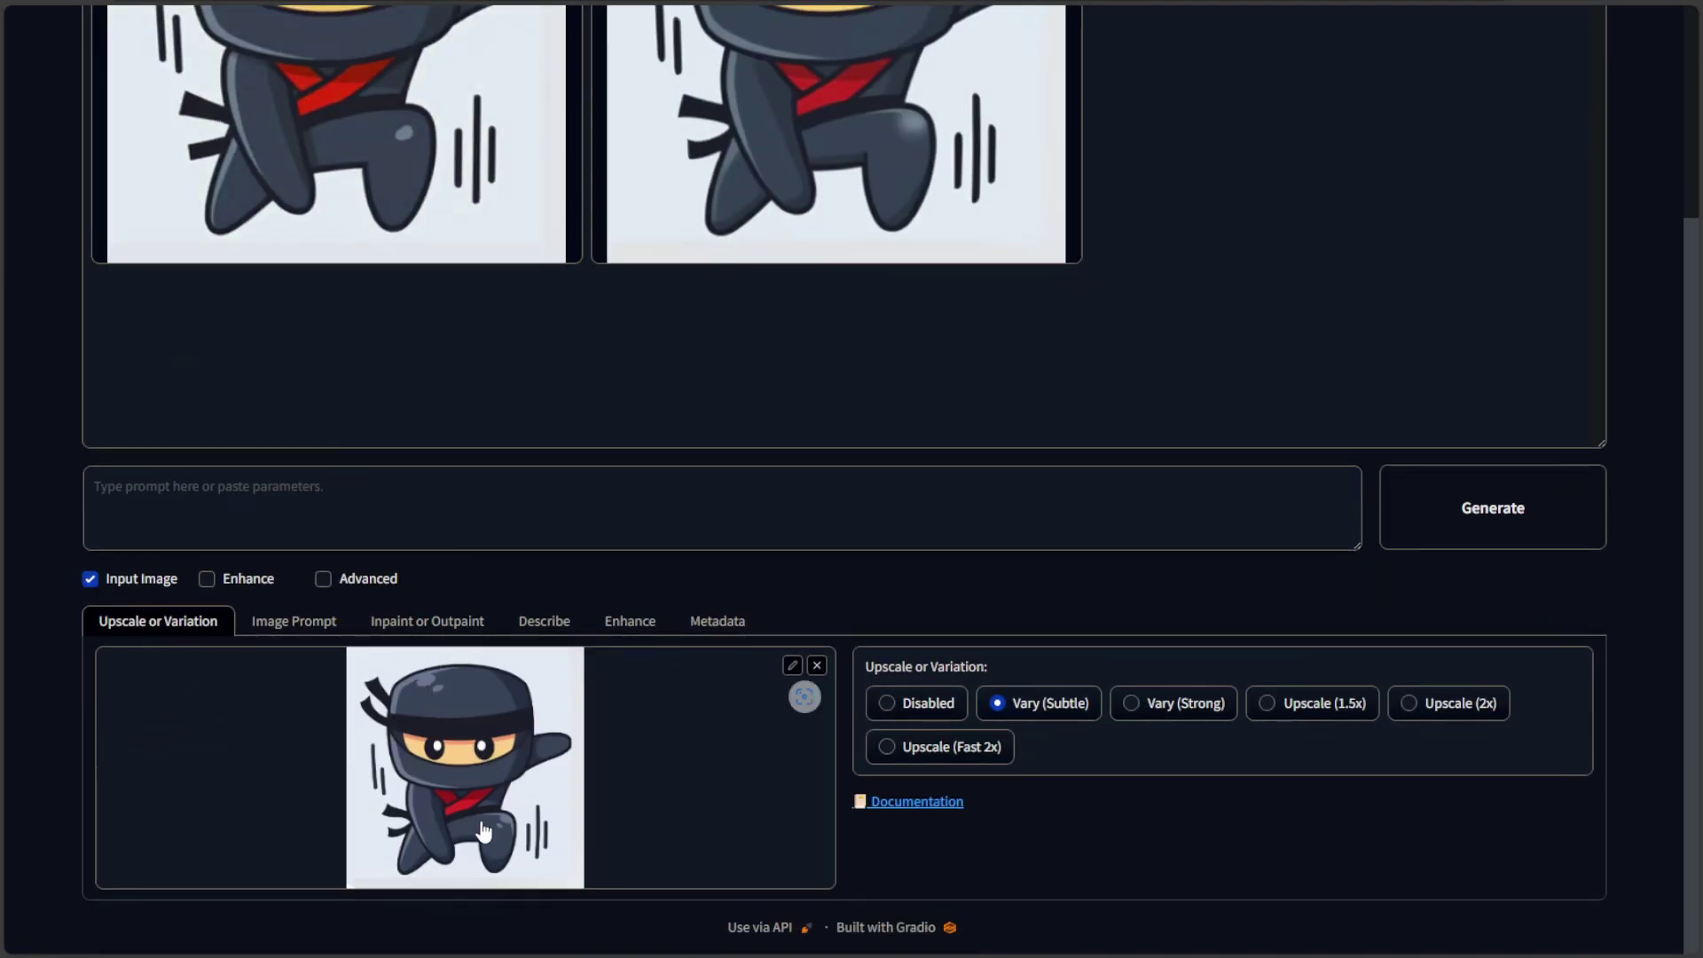
pyautogui.scroll(3, 454, 818)
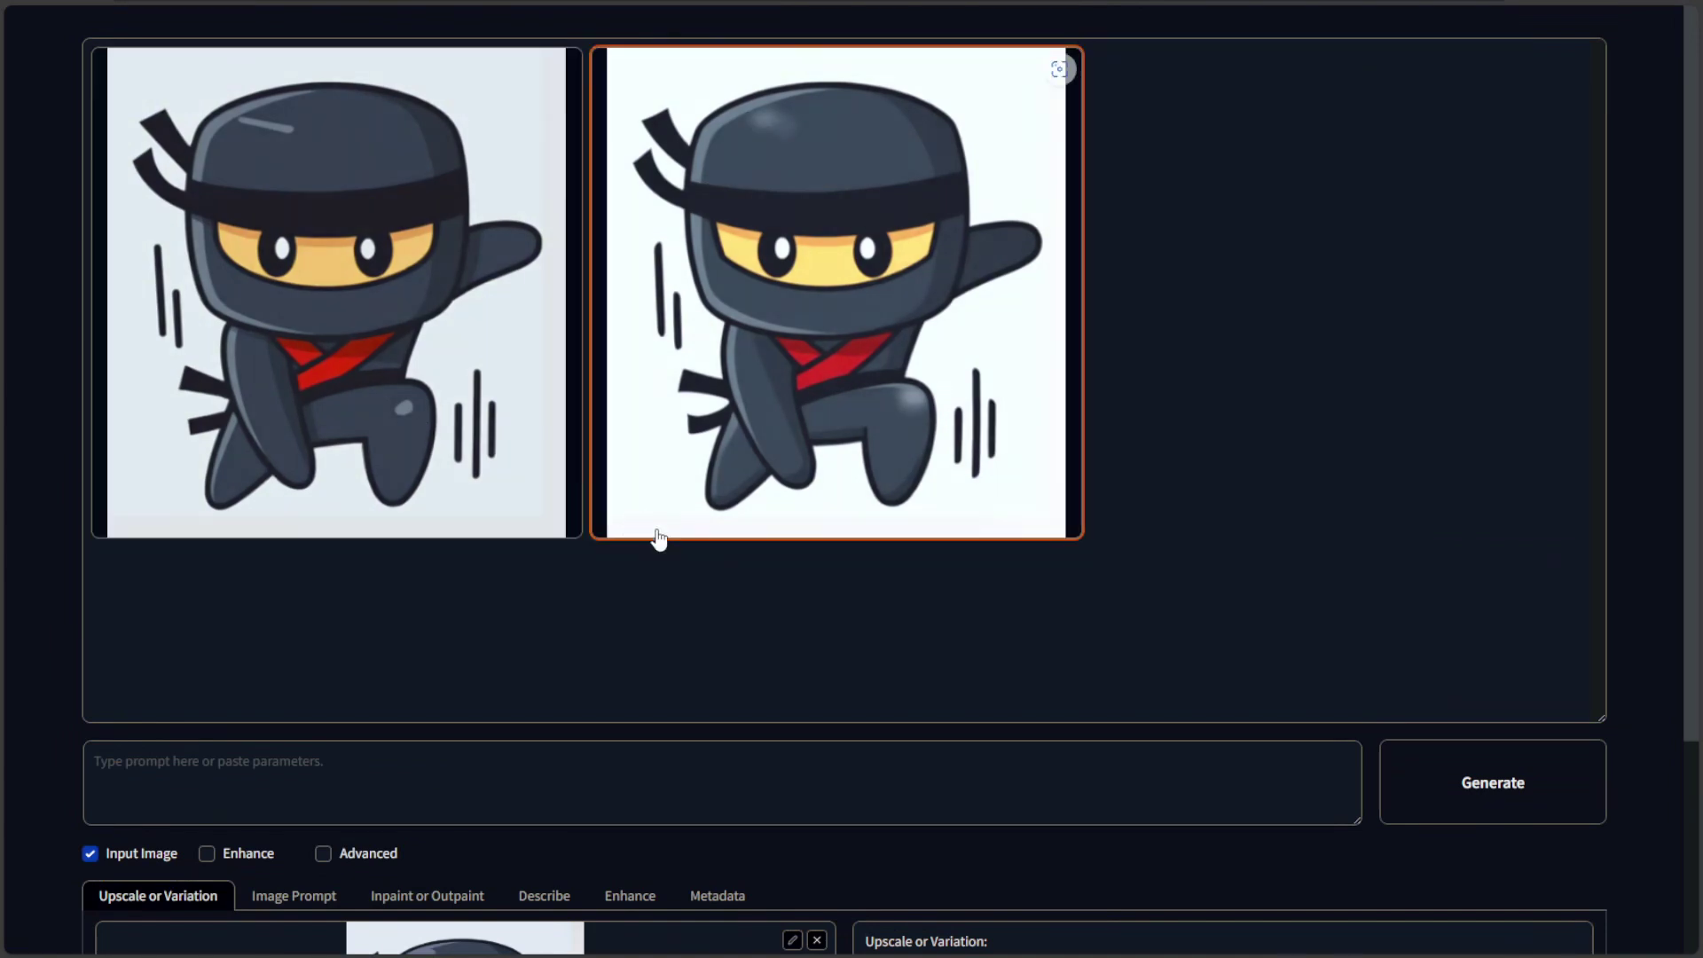
# Step: Replace the three default Fooocus styles with SAI Anime in the Styles list
pyautogui.click(322, 860)
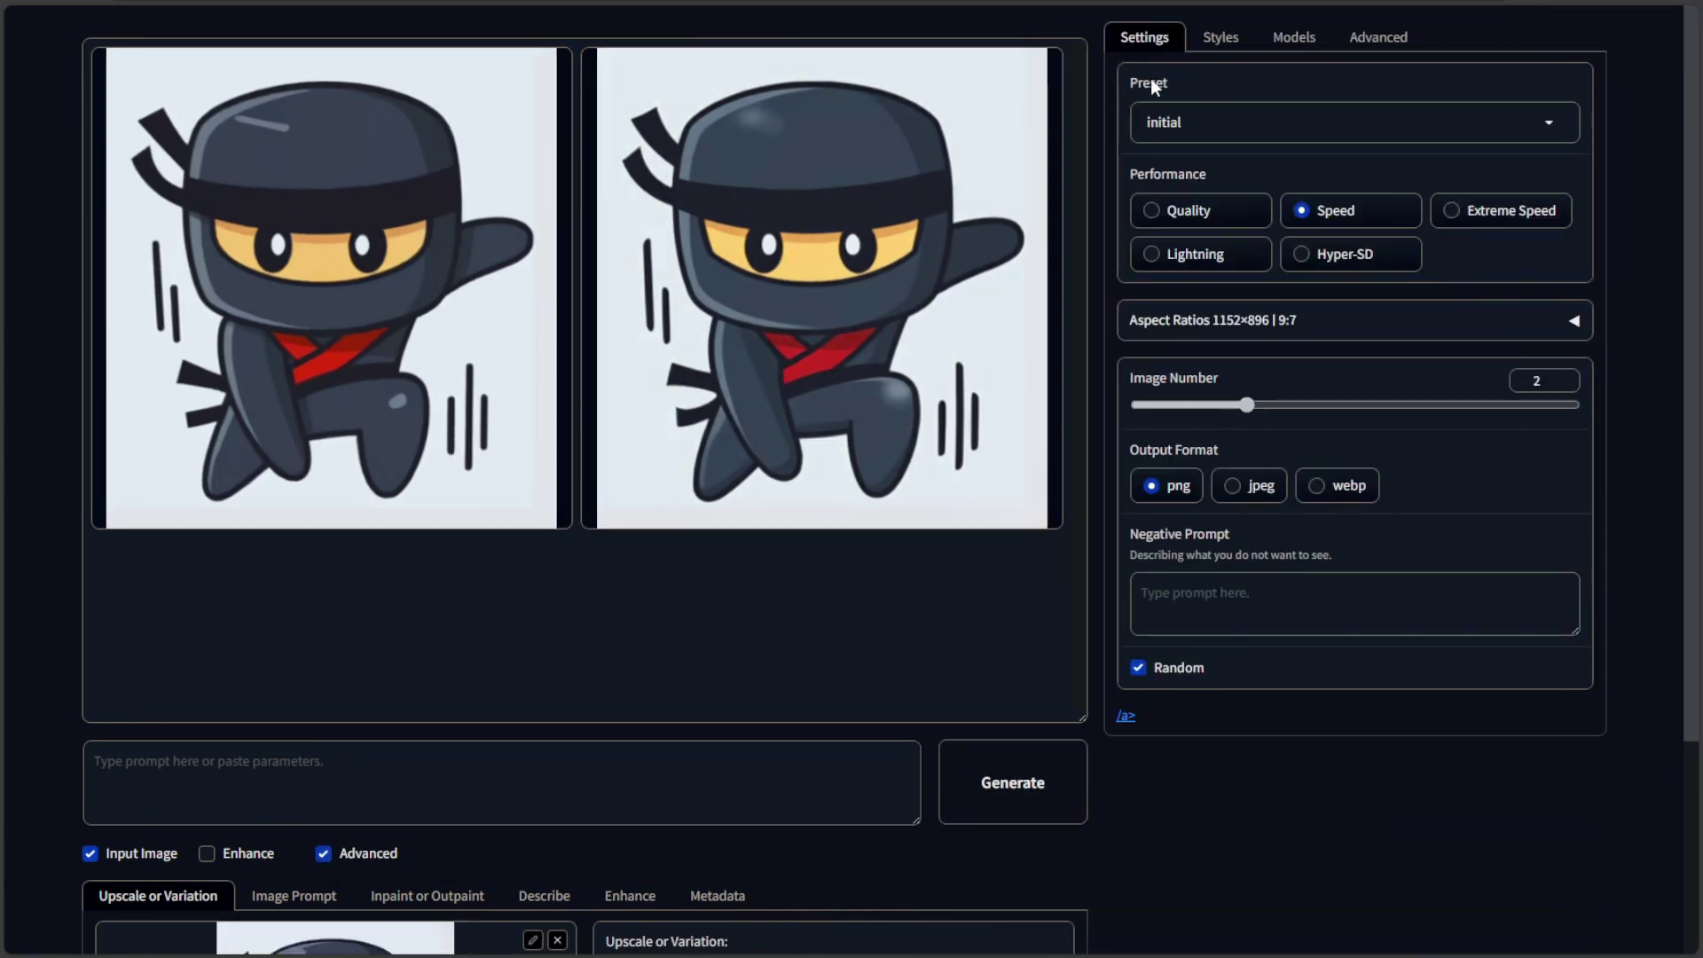
pyautogui.click(1216, 40)
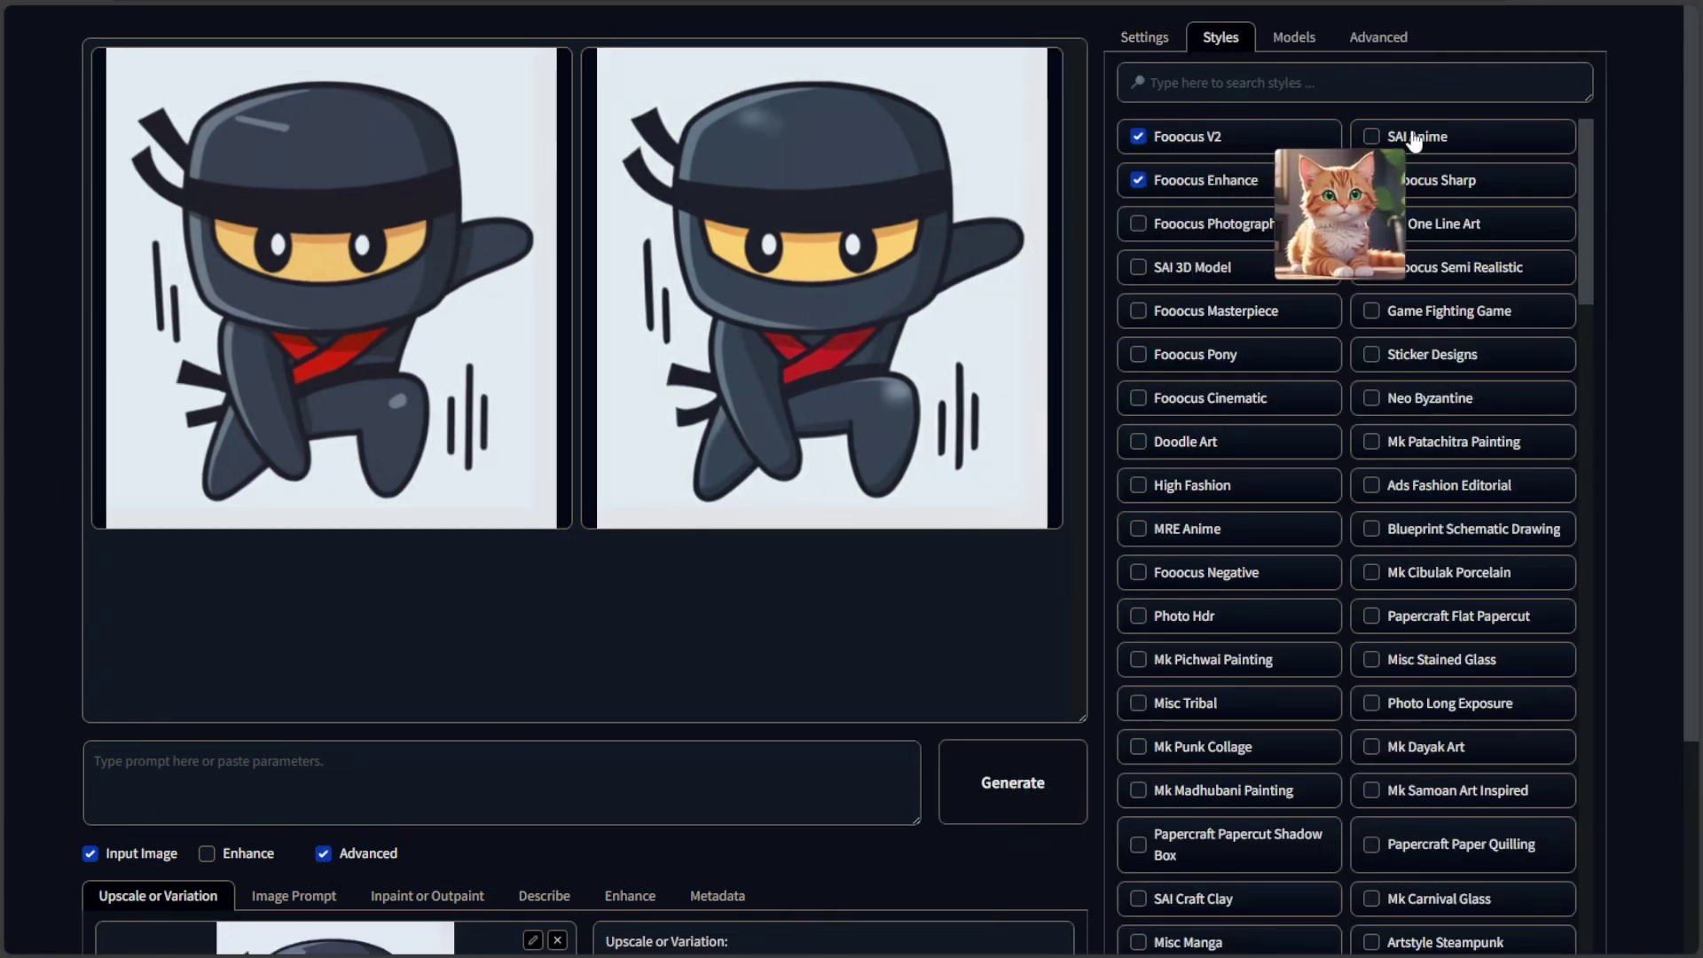
pyautogui.click(1231, 182)
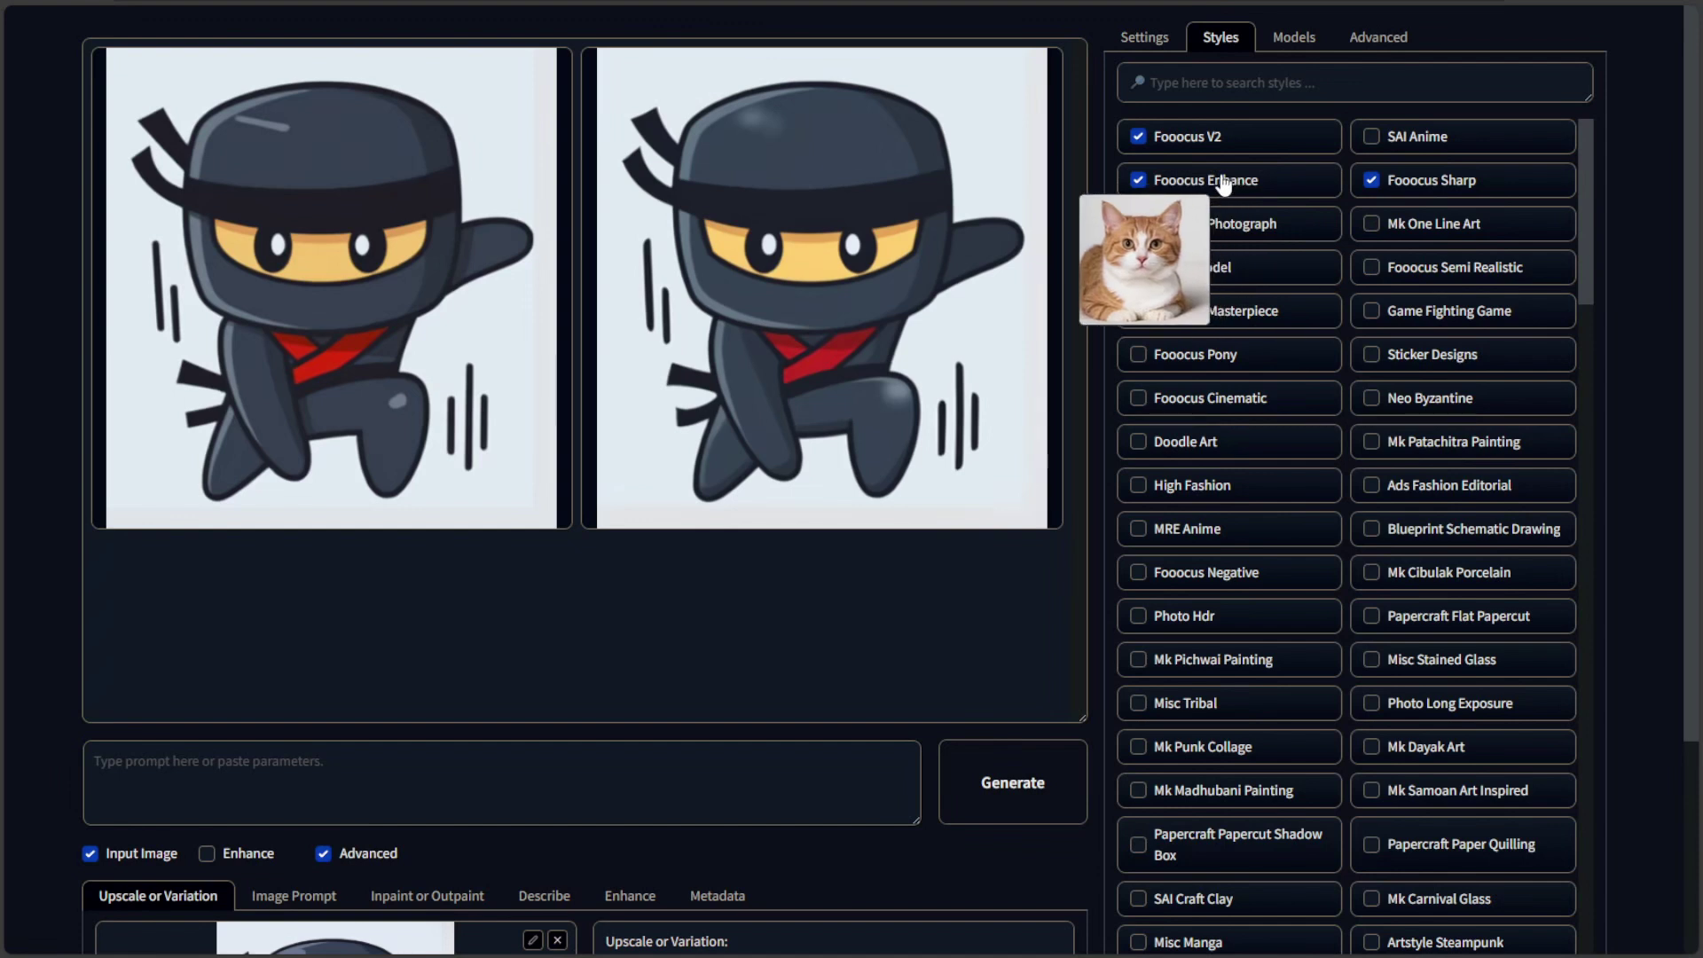
pyautogui.click(1200, 139)
pyautogui.click(1397, 182)
pyautogui.click(1402, 137)
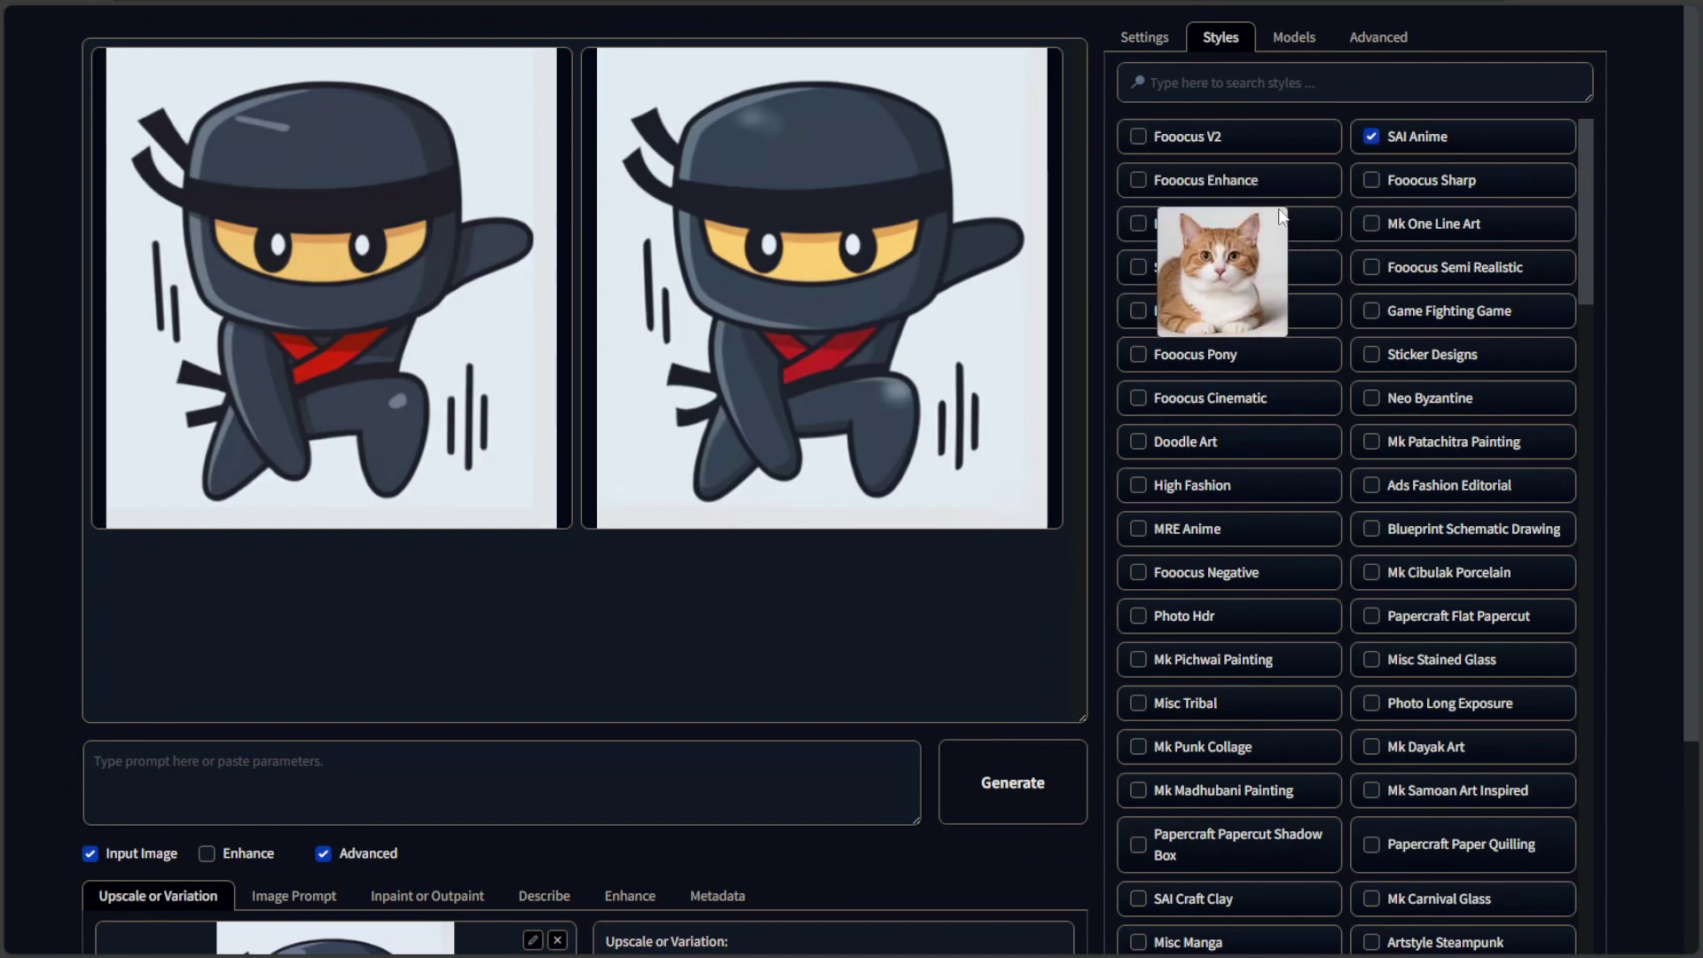
# Step: Regenerate in SAI Anime, then add SAI 3D Model and generate again
pyautogui.click(990, 768)
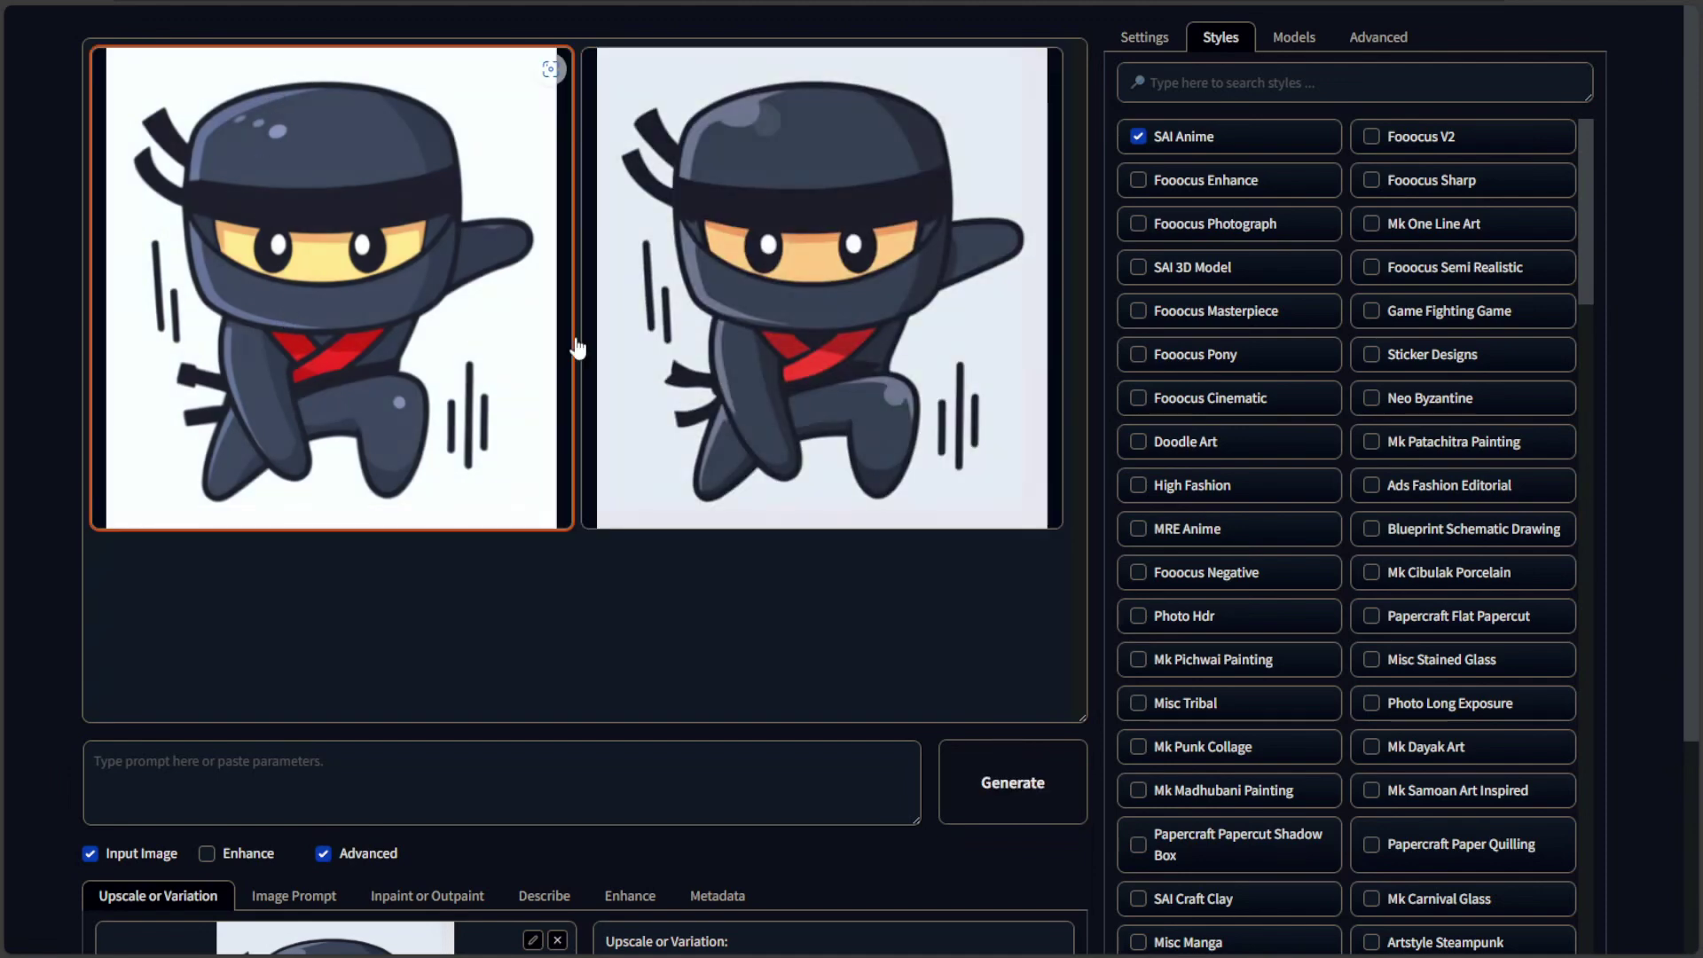
pyautogui.scroll(-3, 571, 343)
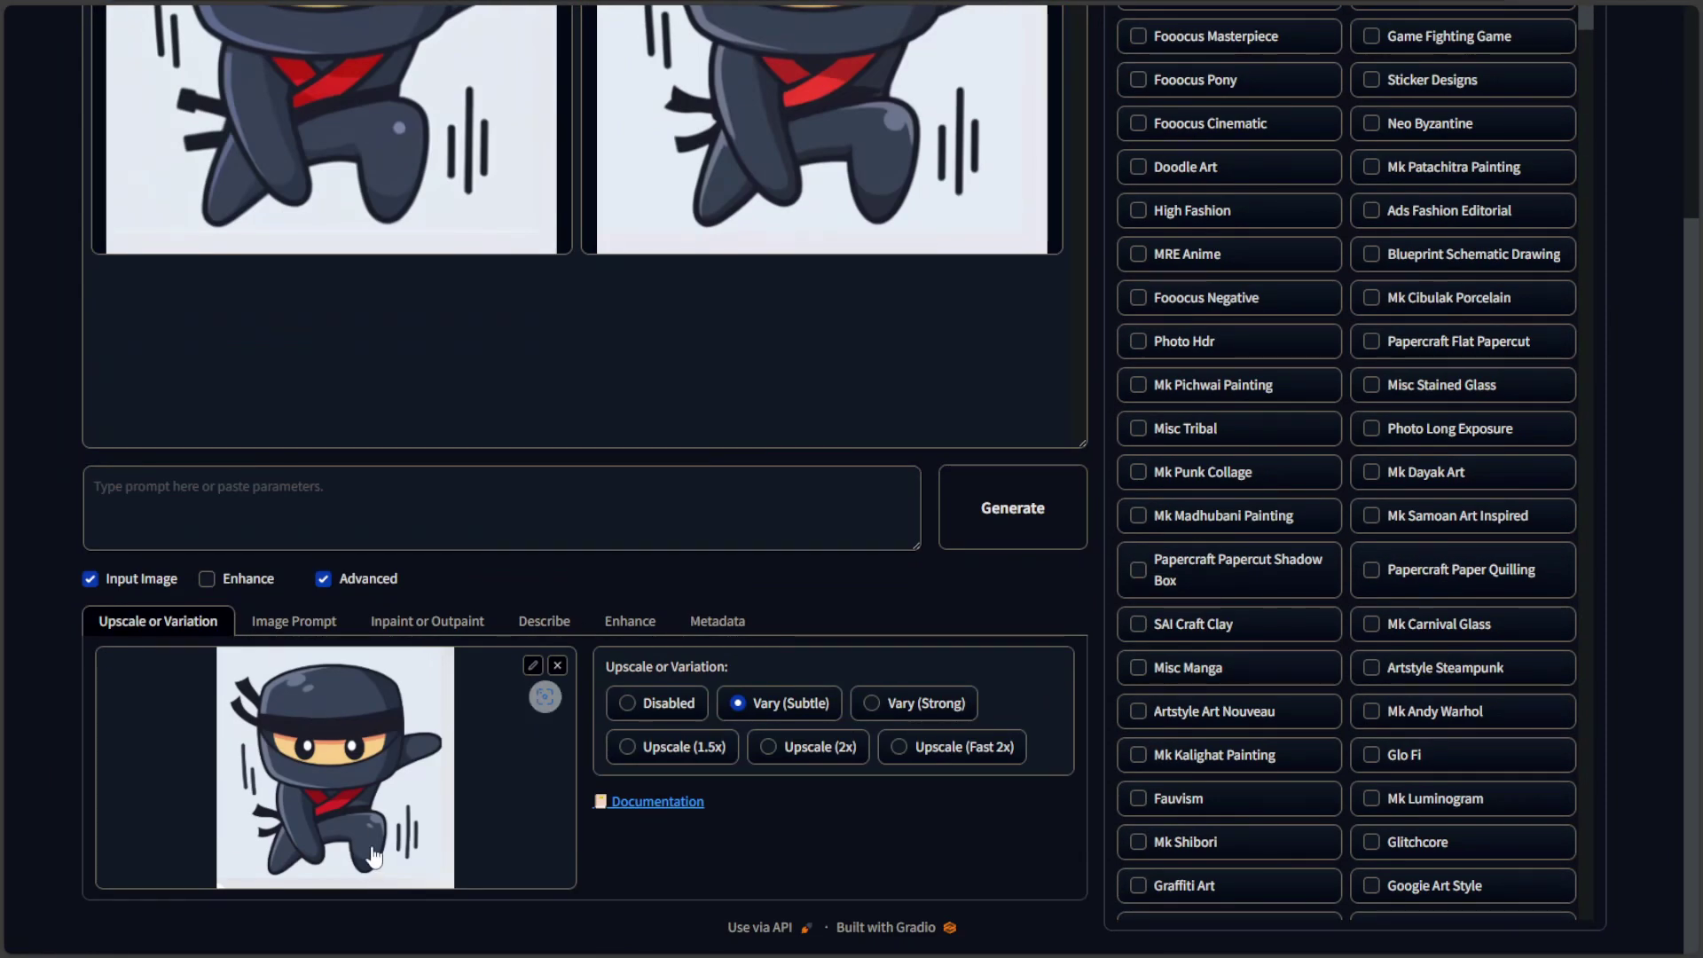
pyautogui.scroll(3, 374, 856)
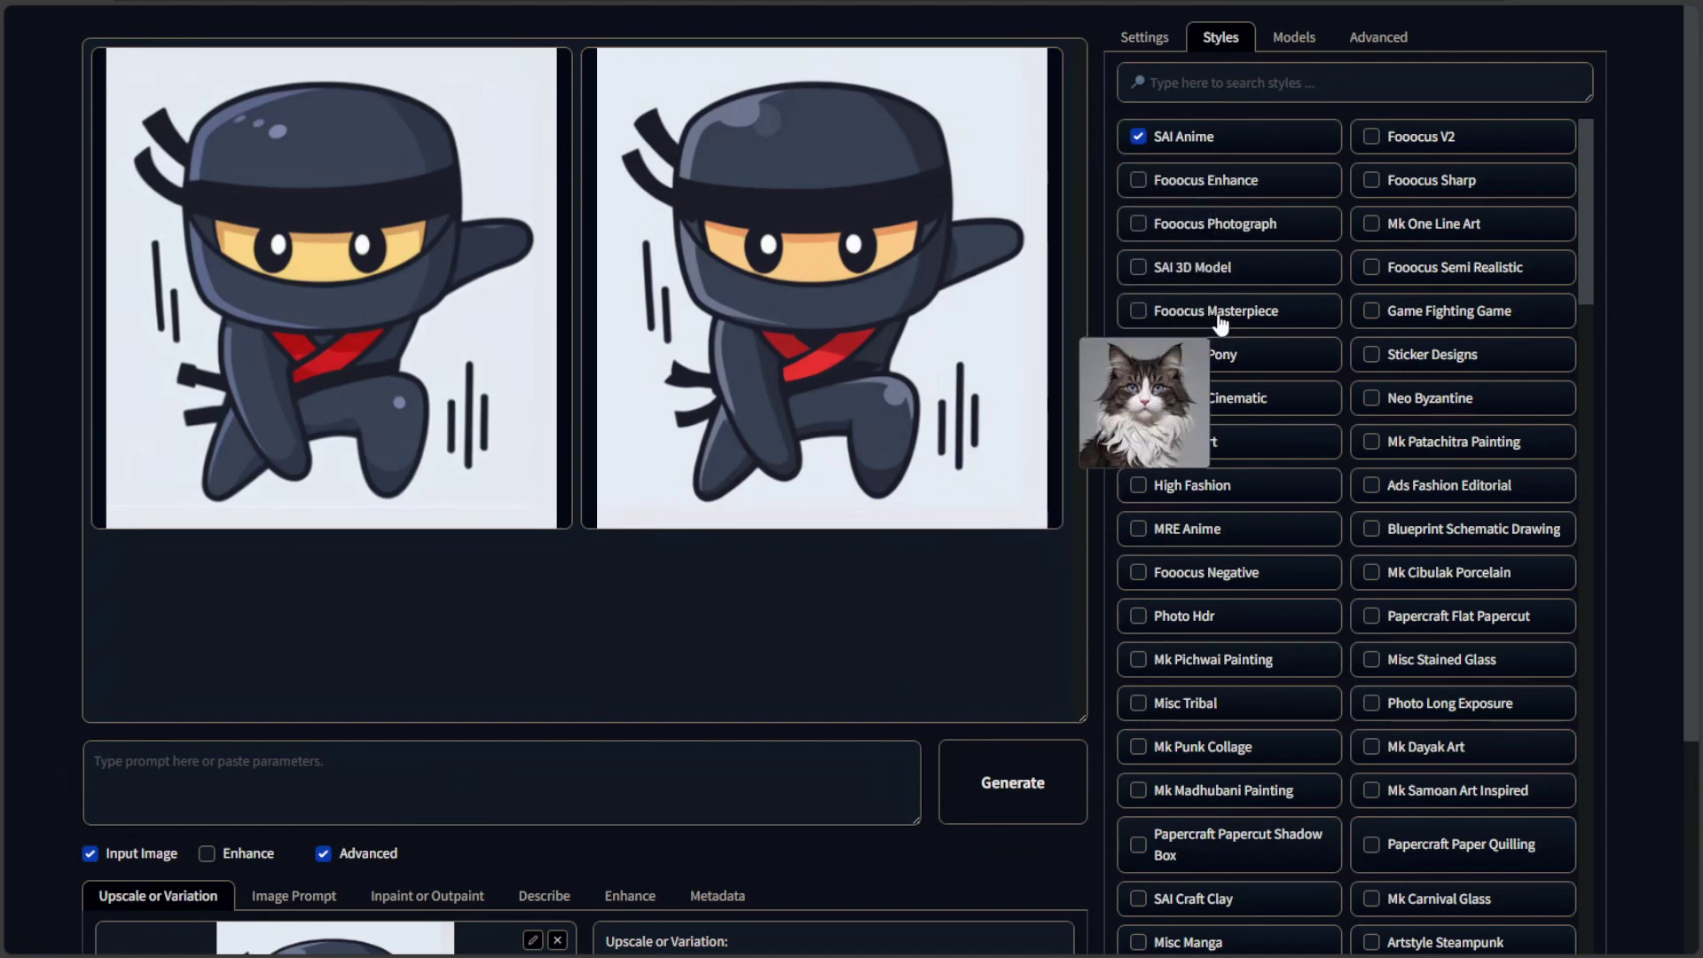
pyautogui.click(1146, 268)
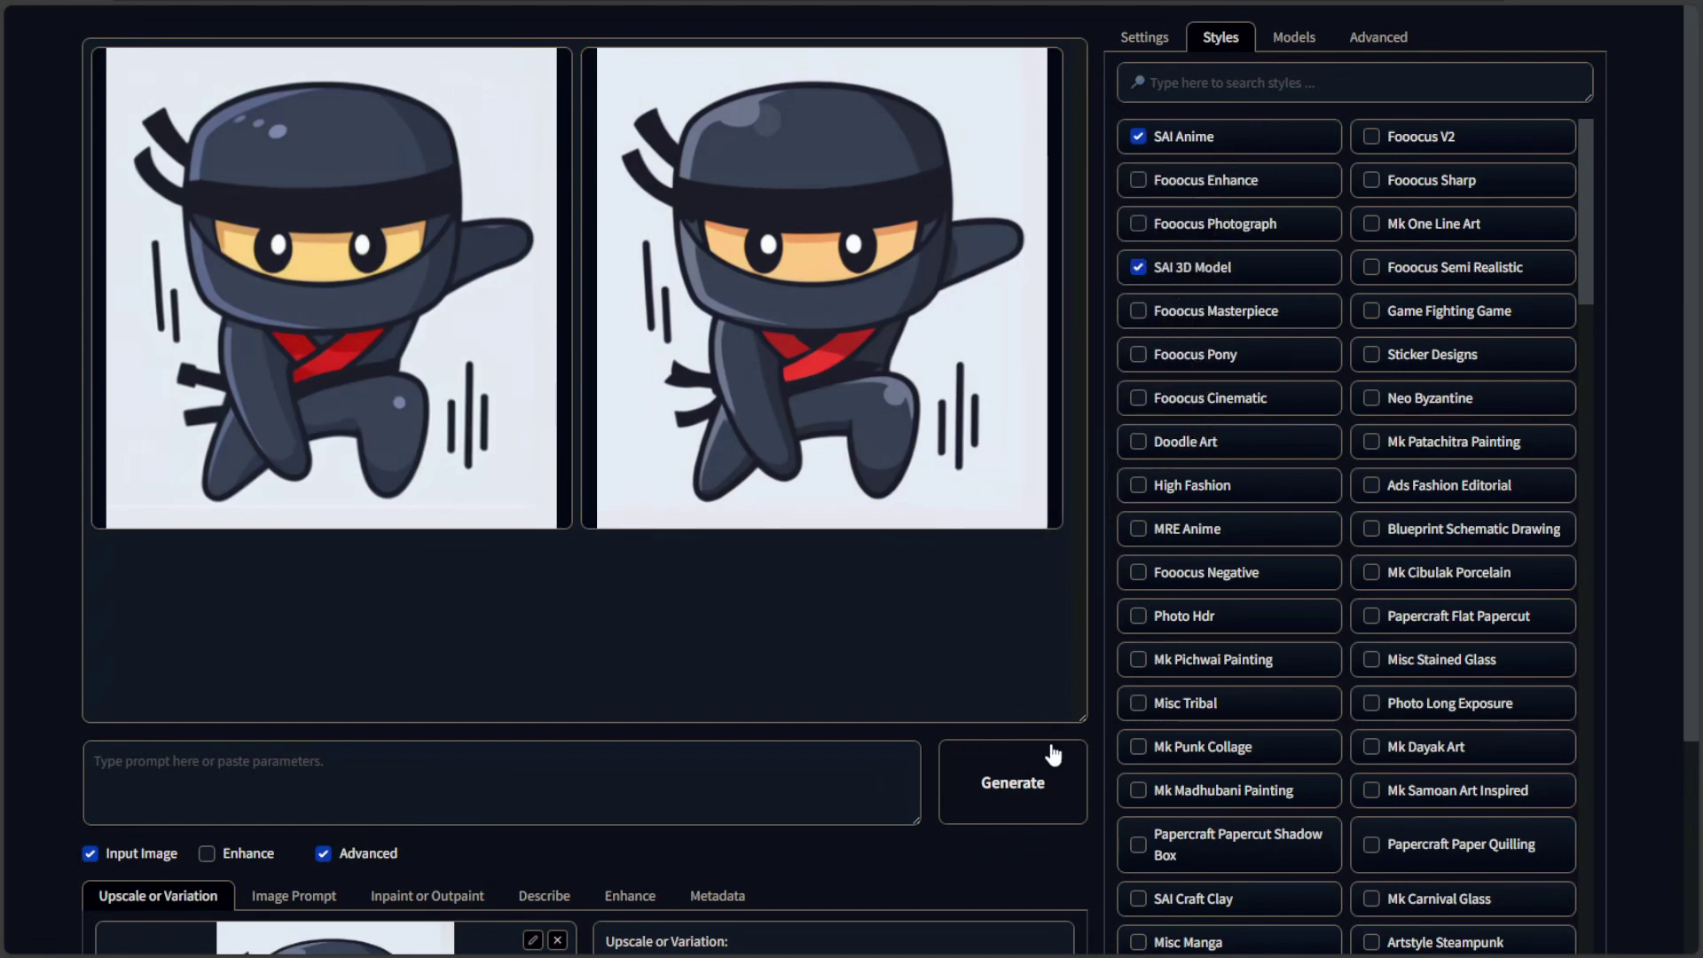
pyautogui.click(1017, 752)
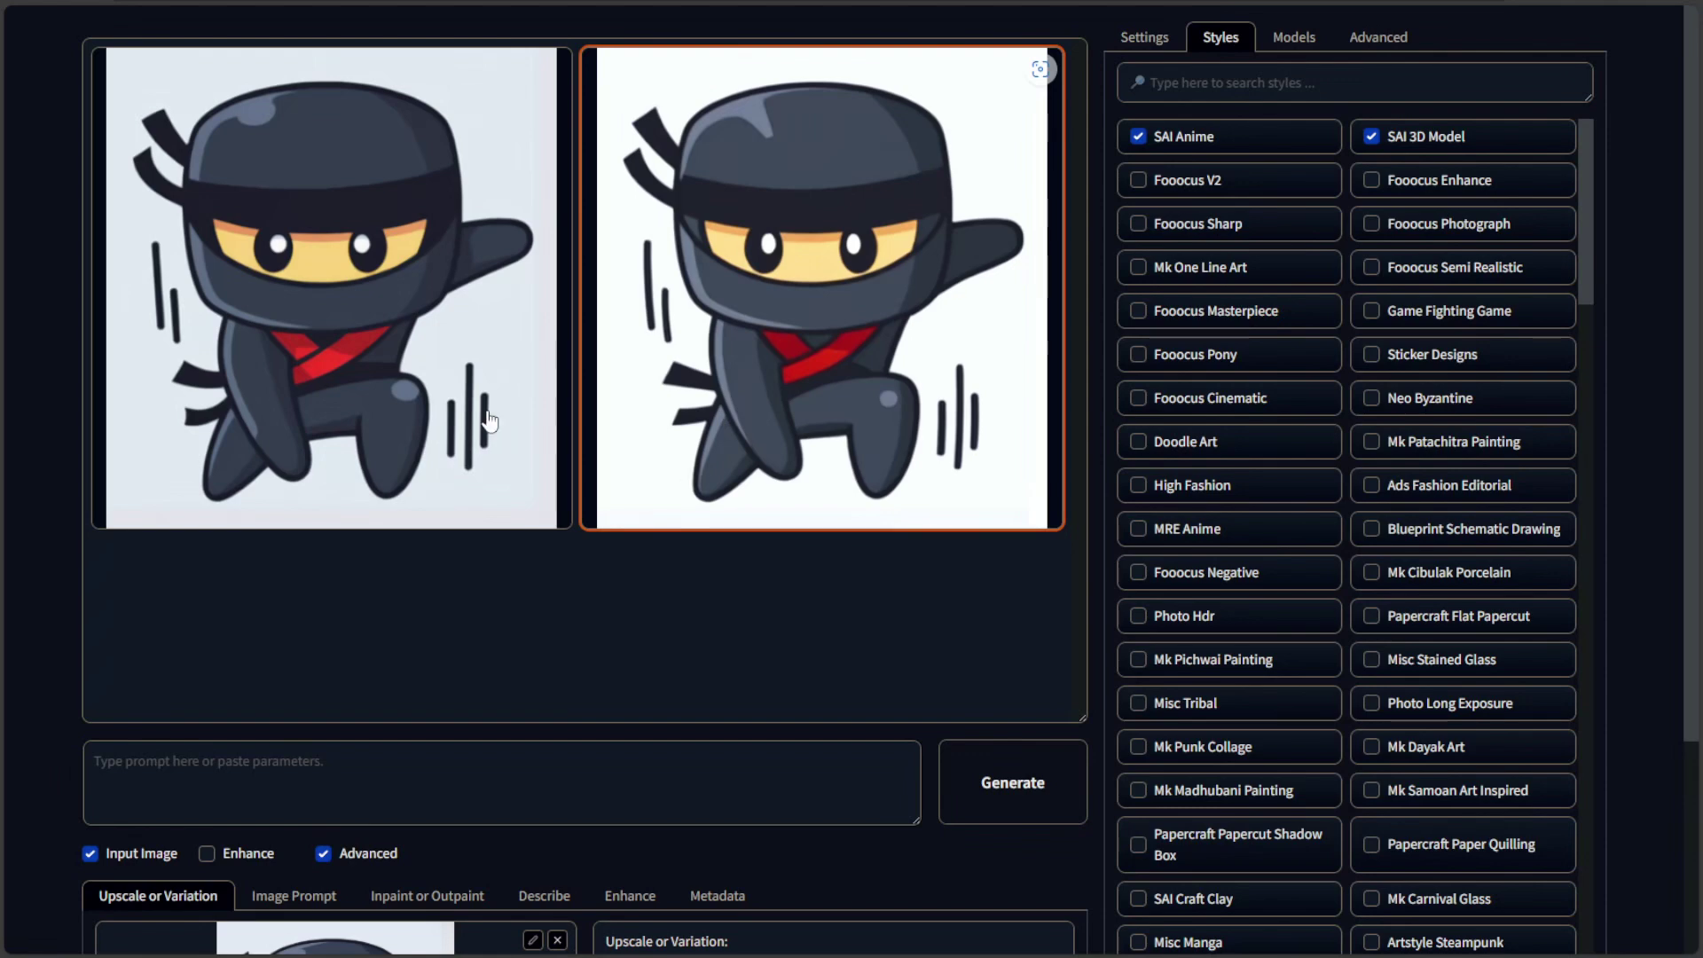
# Step: Load the ninja into the first Image Prompt slot and generate two 3D-style helmeted ninjas
pyautogui.scroll(-3, 1000, 733)
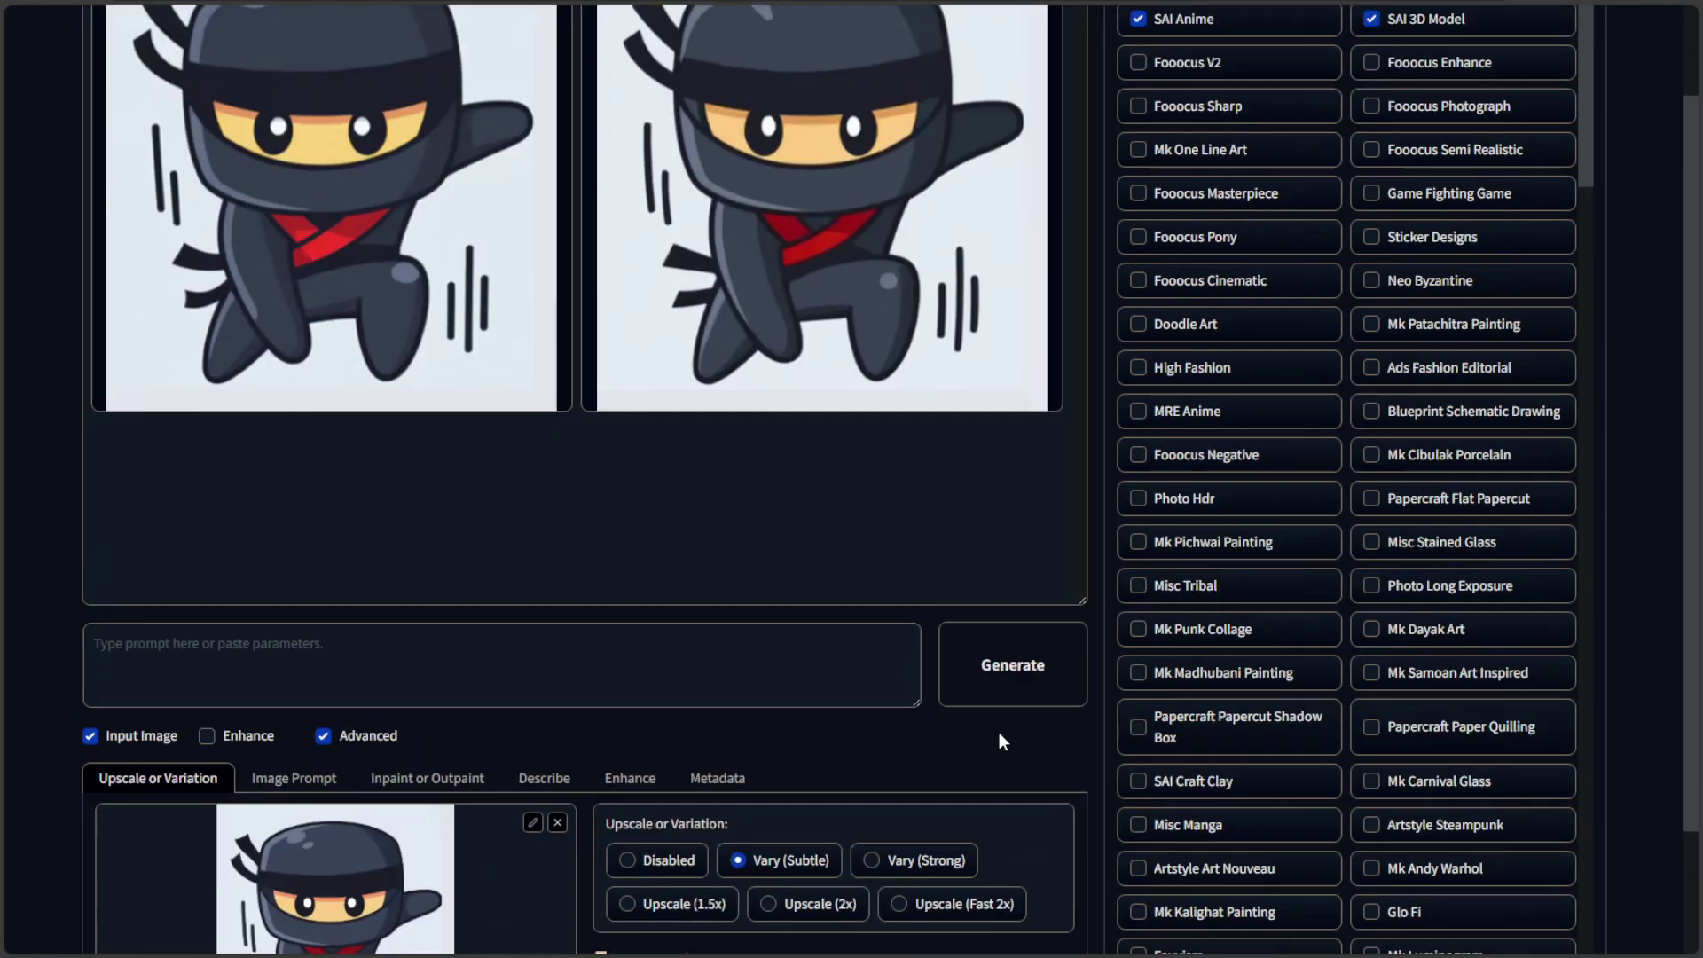
pyautogui.click(277, 627)
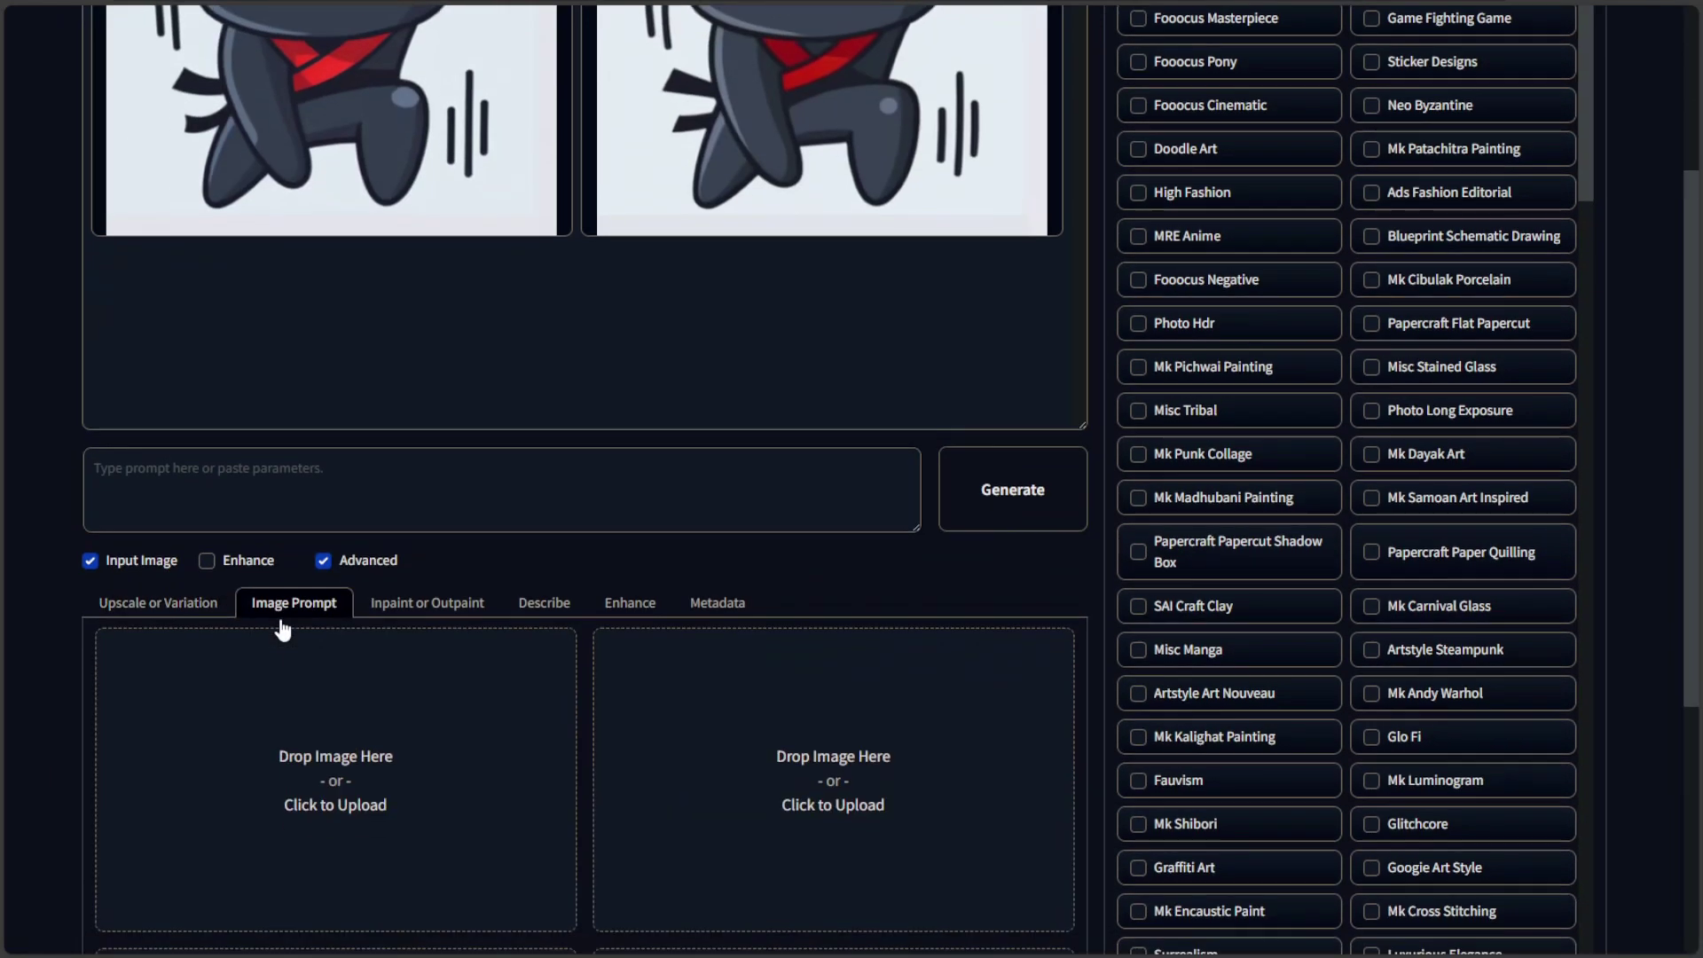
pyautogui.scroll(-5, 284, 630)
pyautogui.click(330, 374)
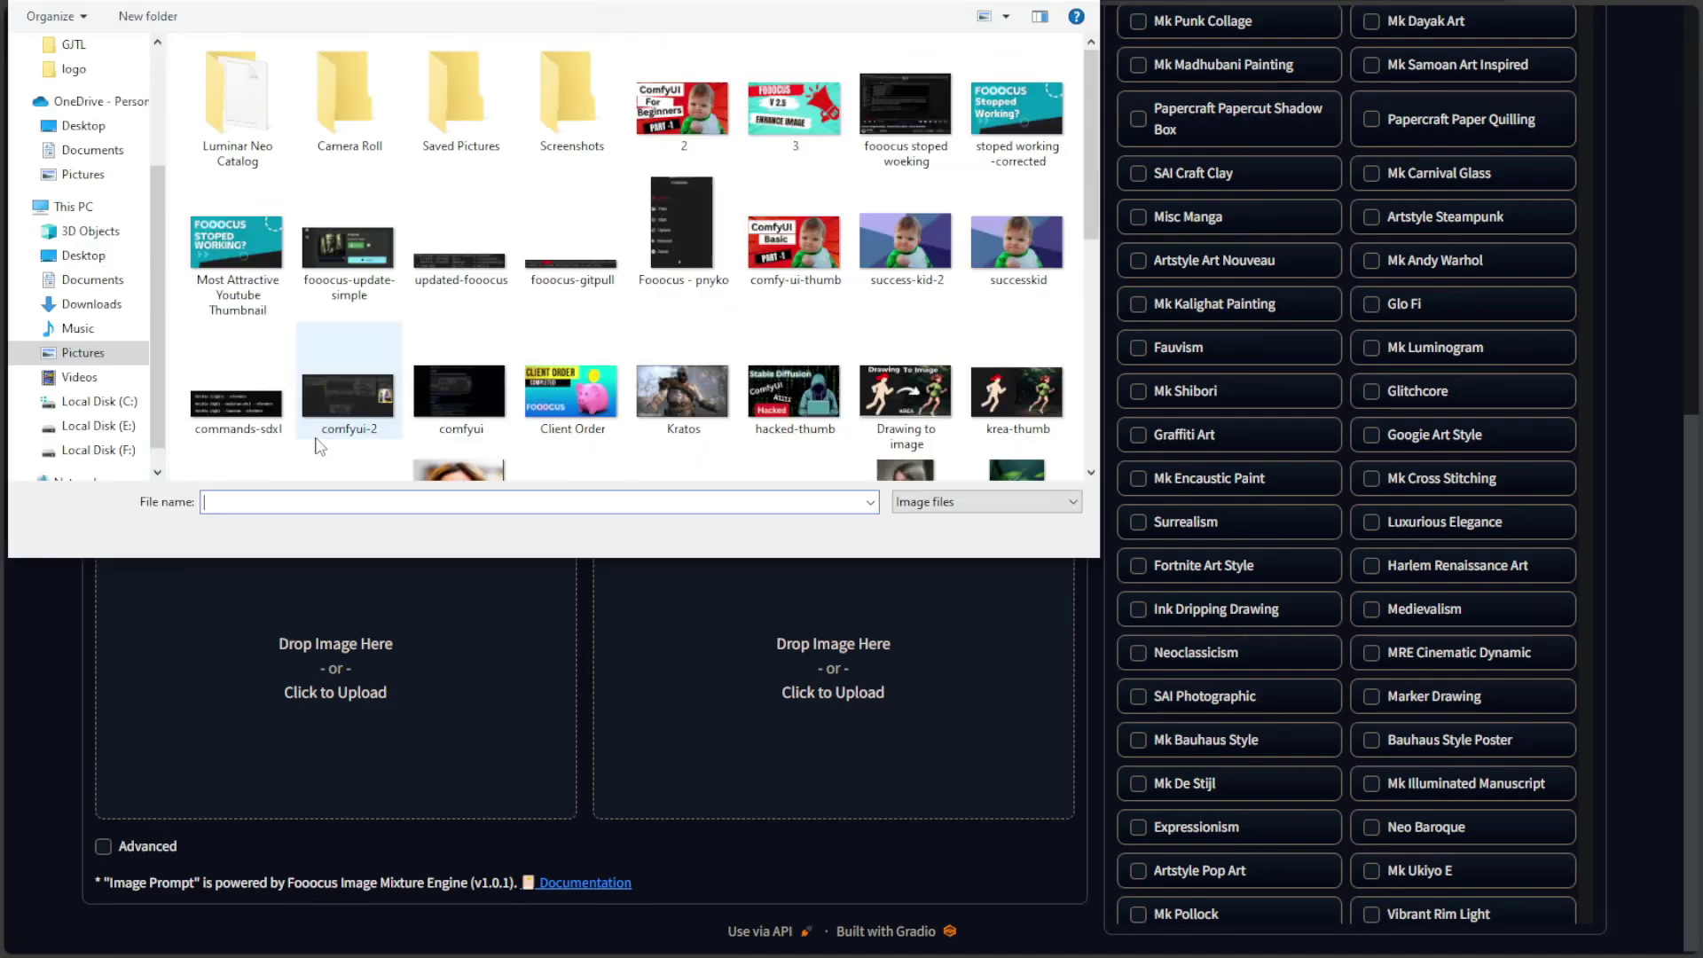
pyautogui.scroll(-5, 593, 388)
pyautogui.click(348, 423)
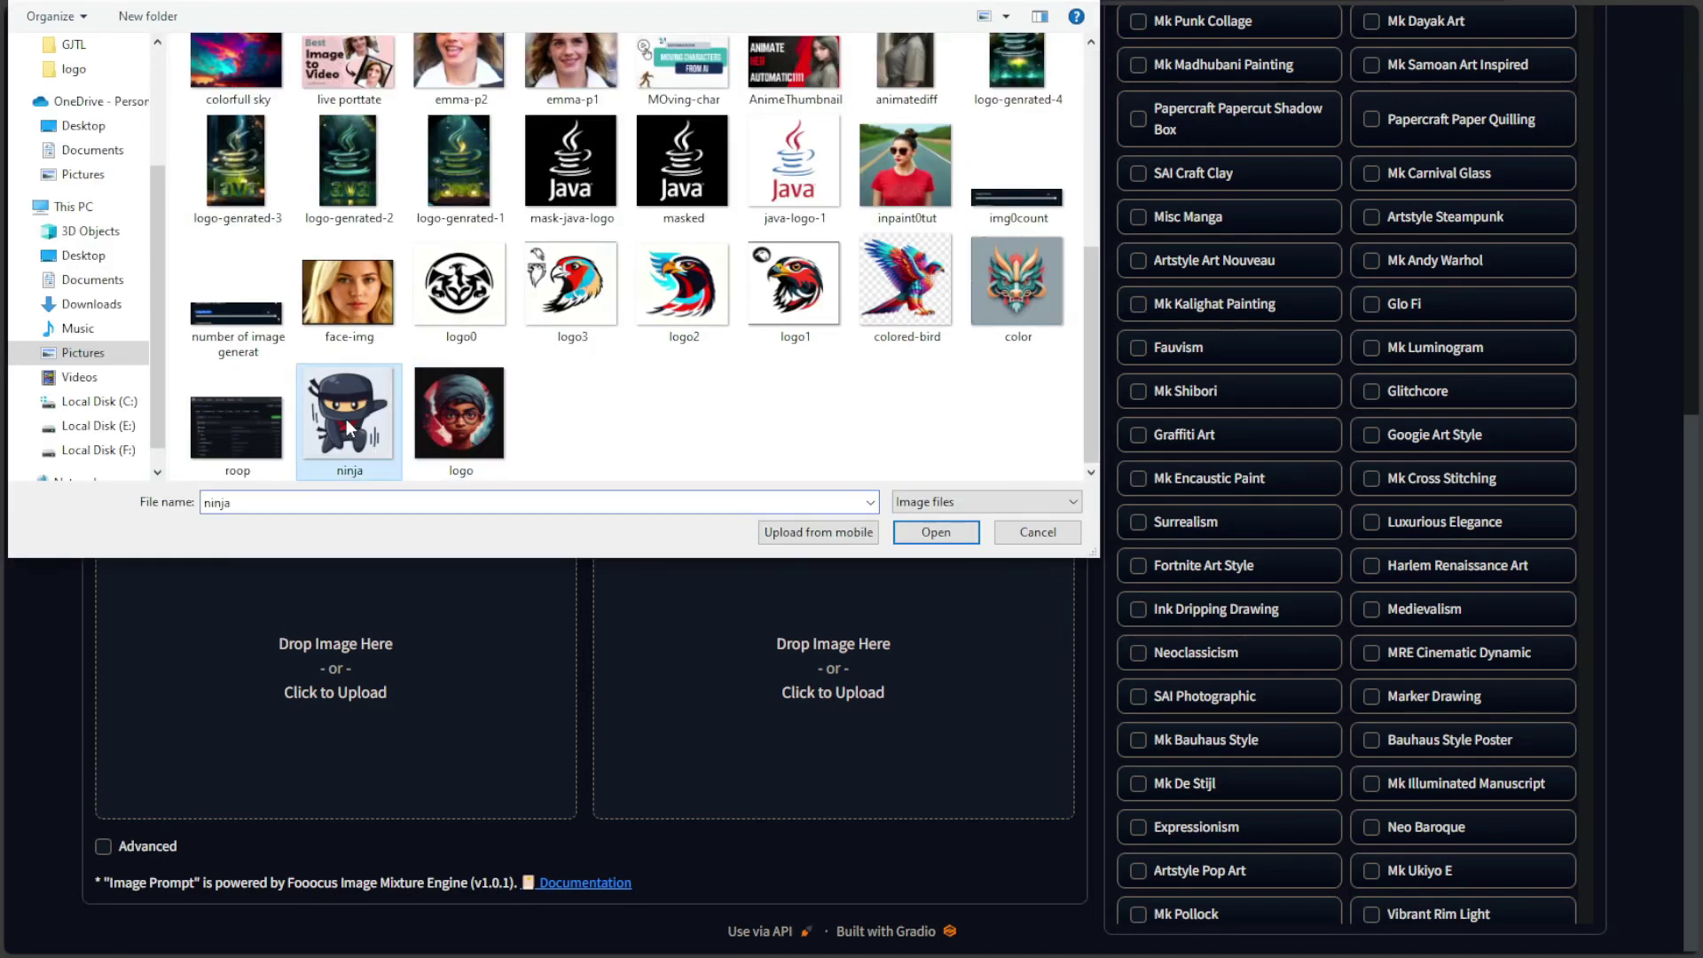
pyautogui.doubleClick(348, 422)
pyautogui.scroll(5, 840, 688)
pyautogui.scroll(3, 840, 688)
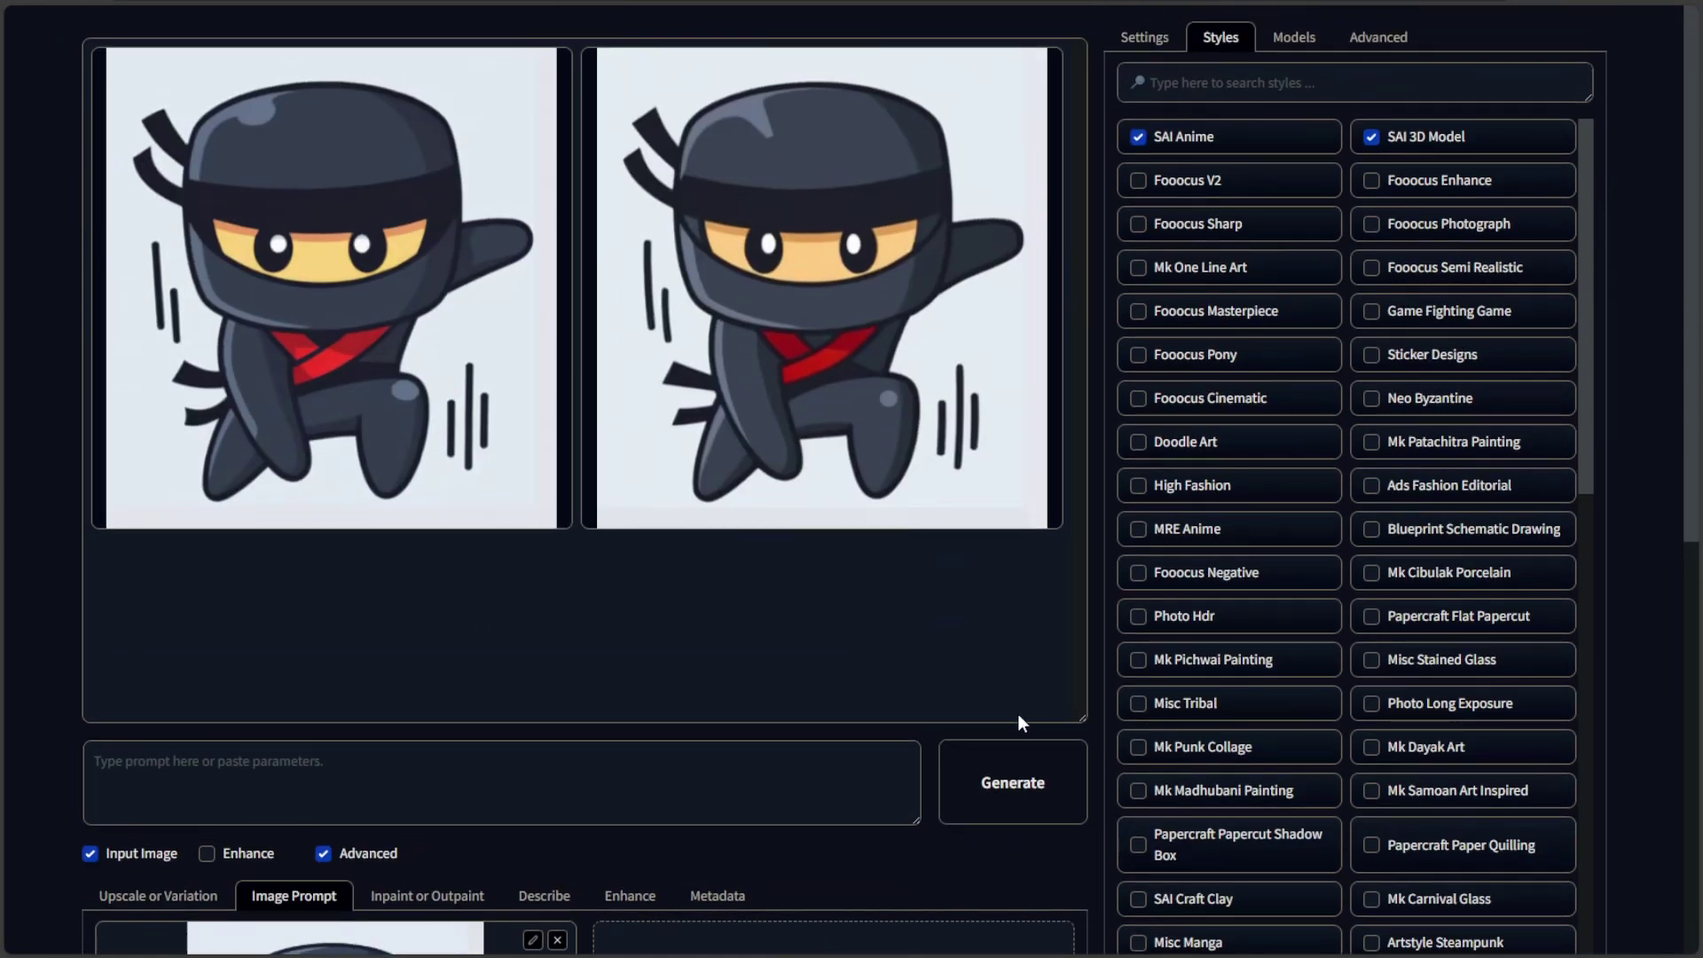
pyautogui.click(1017, 770)
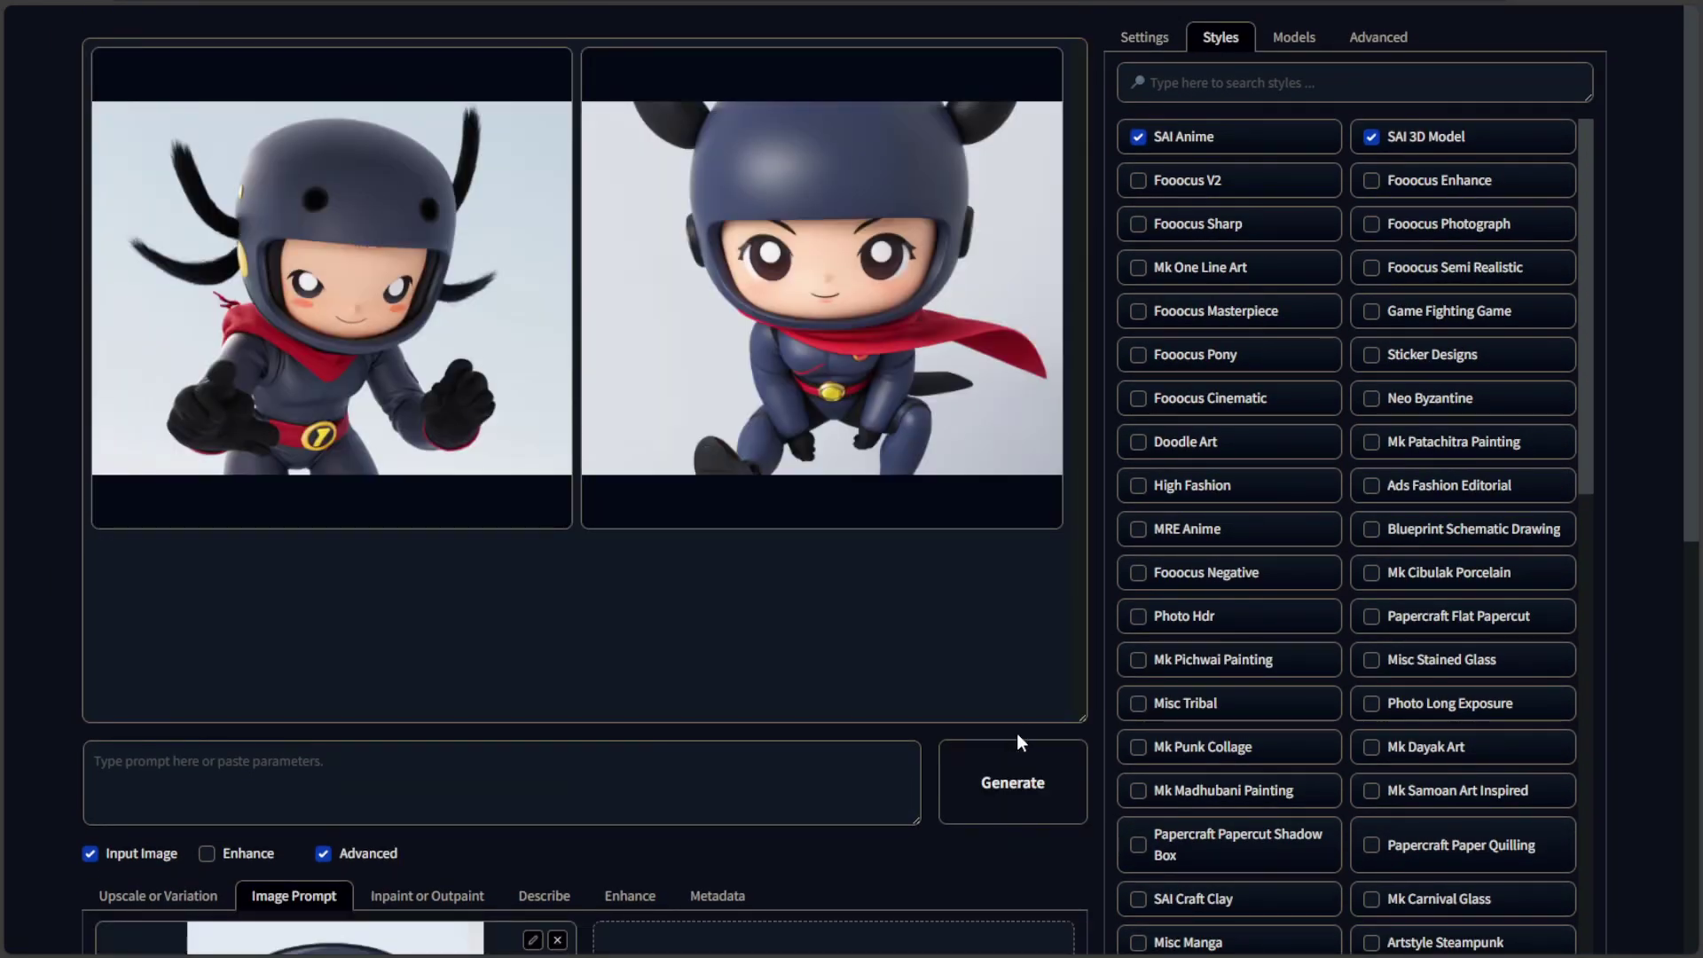
# Step: Enlarge the left result, drop SAI 3D Model, and regenerate in SAI Anime only
pyautogui.scroll(-5, 829, 669)
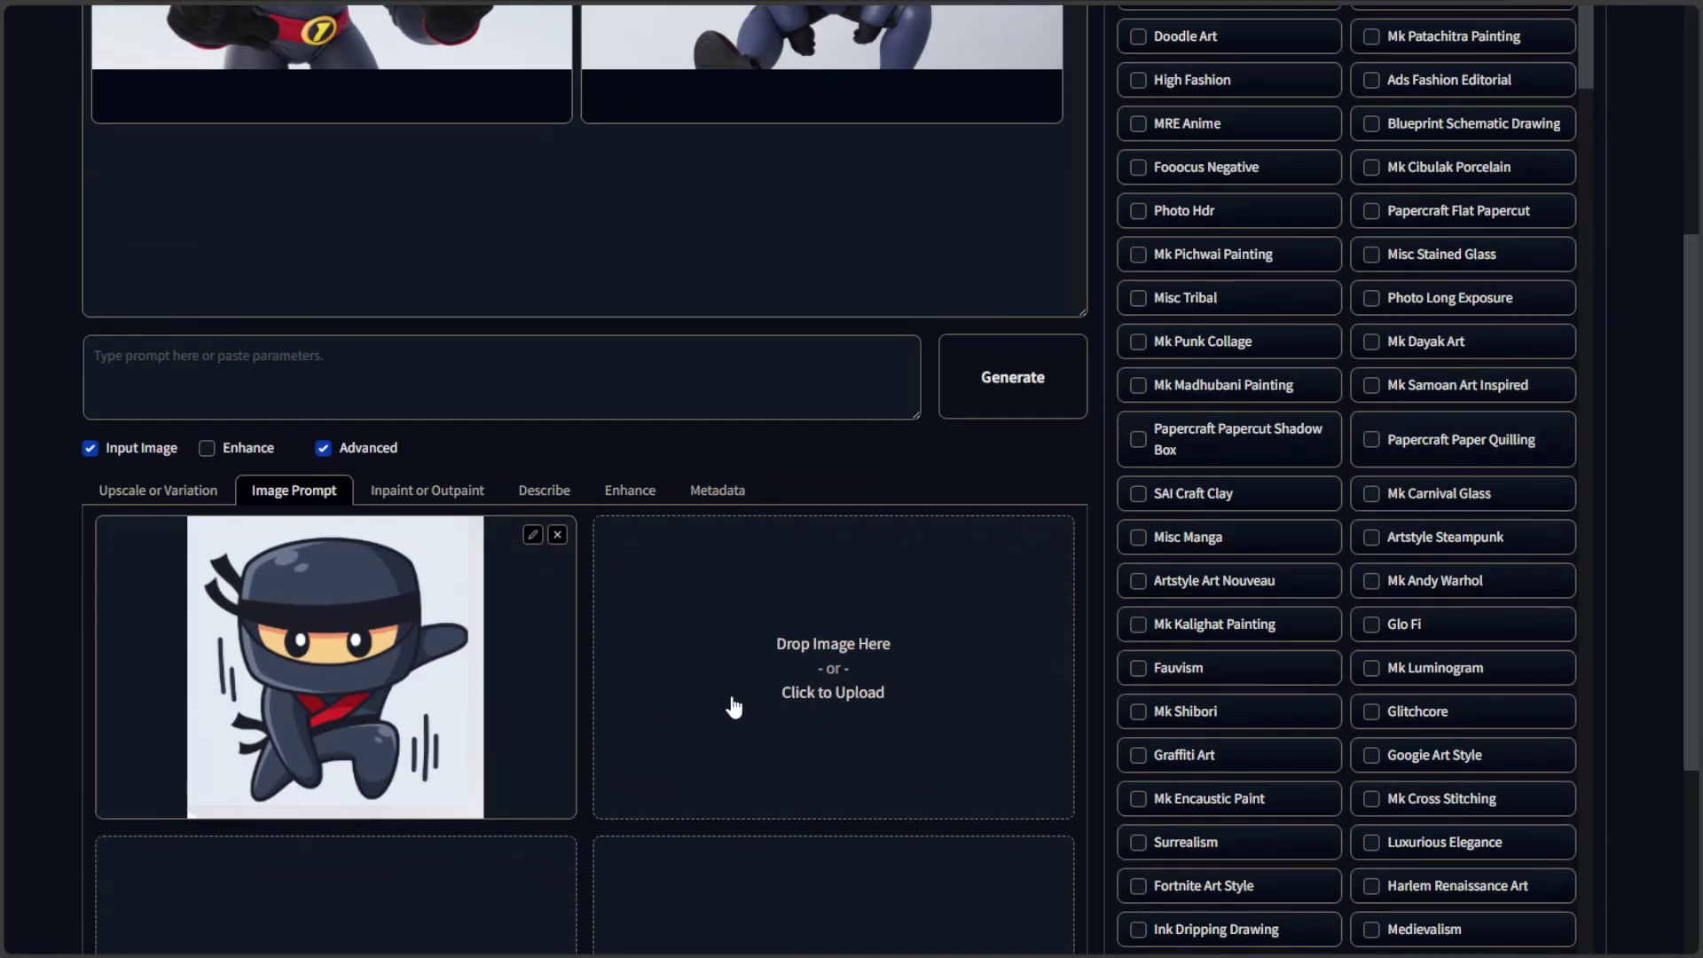
pyautogui.scroll(5, 653, 718)
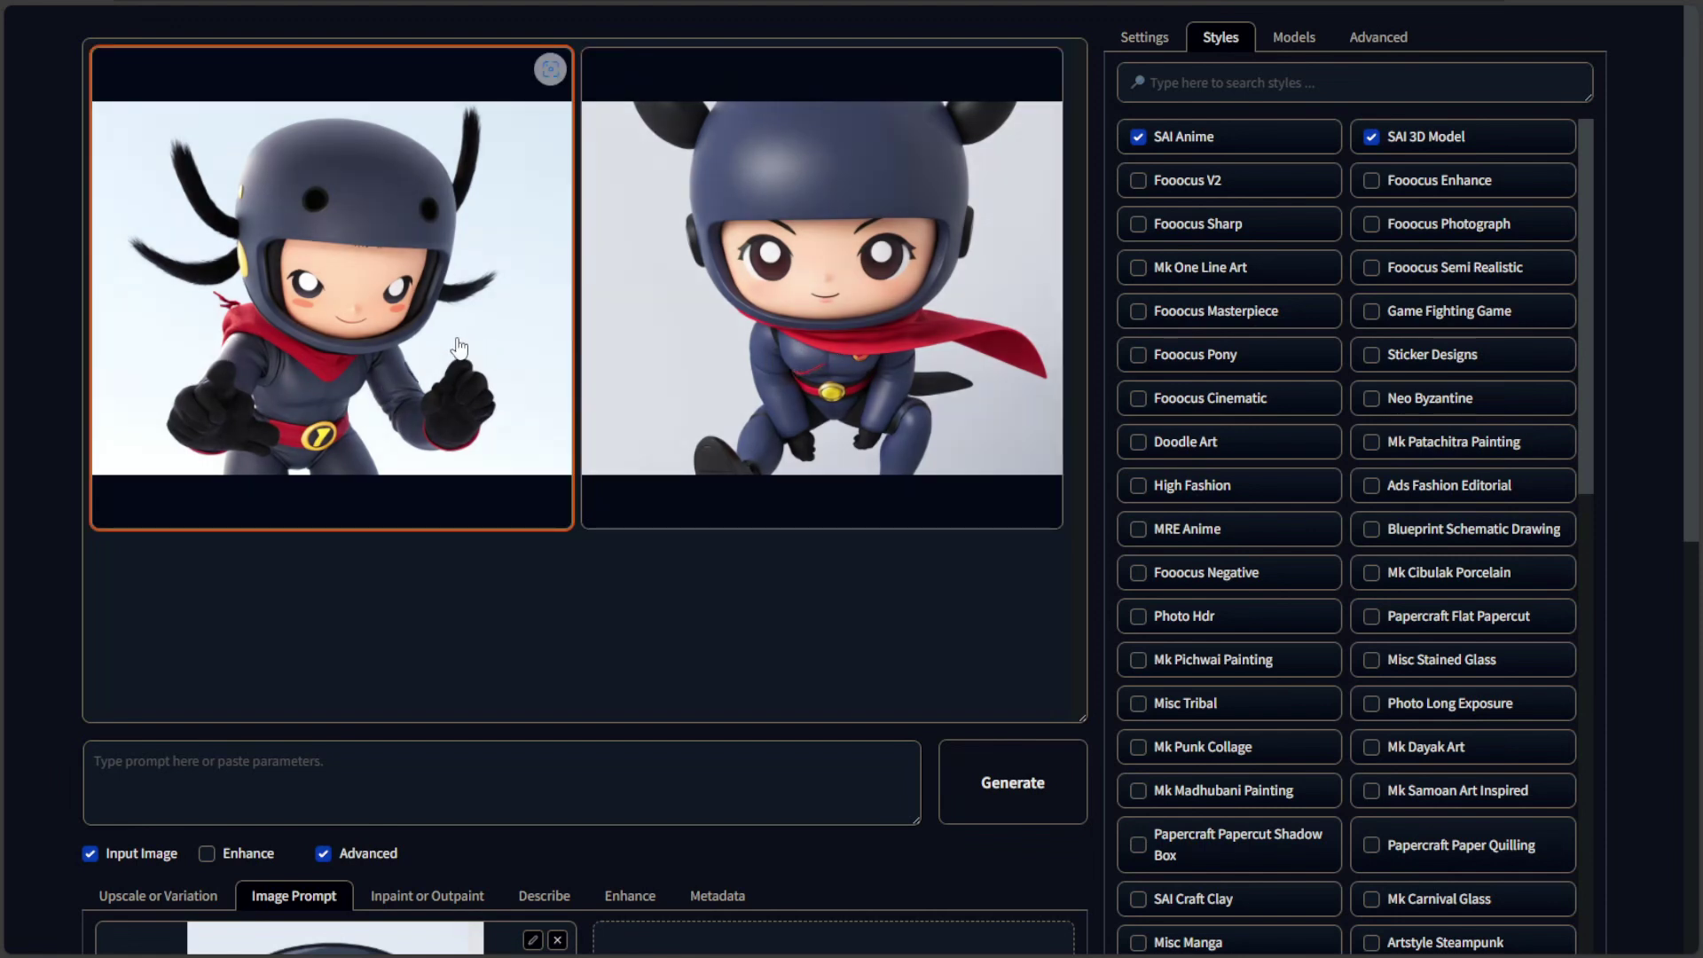
pyautogui.click(459, 347)
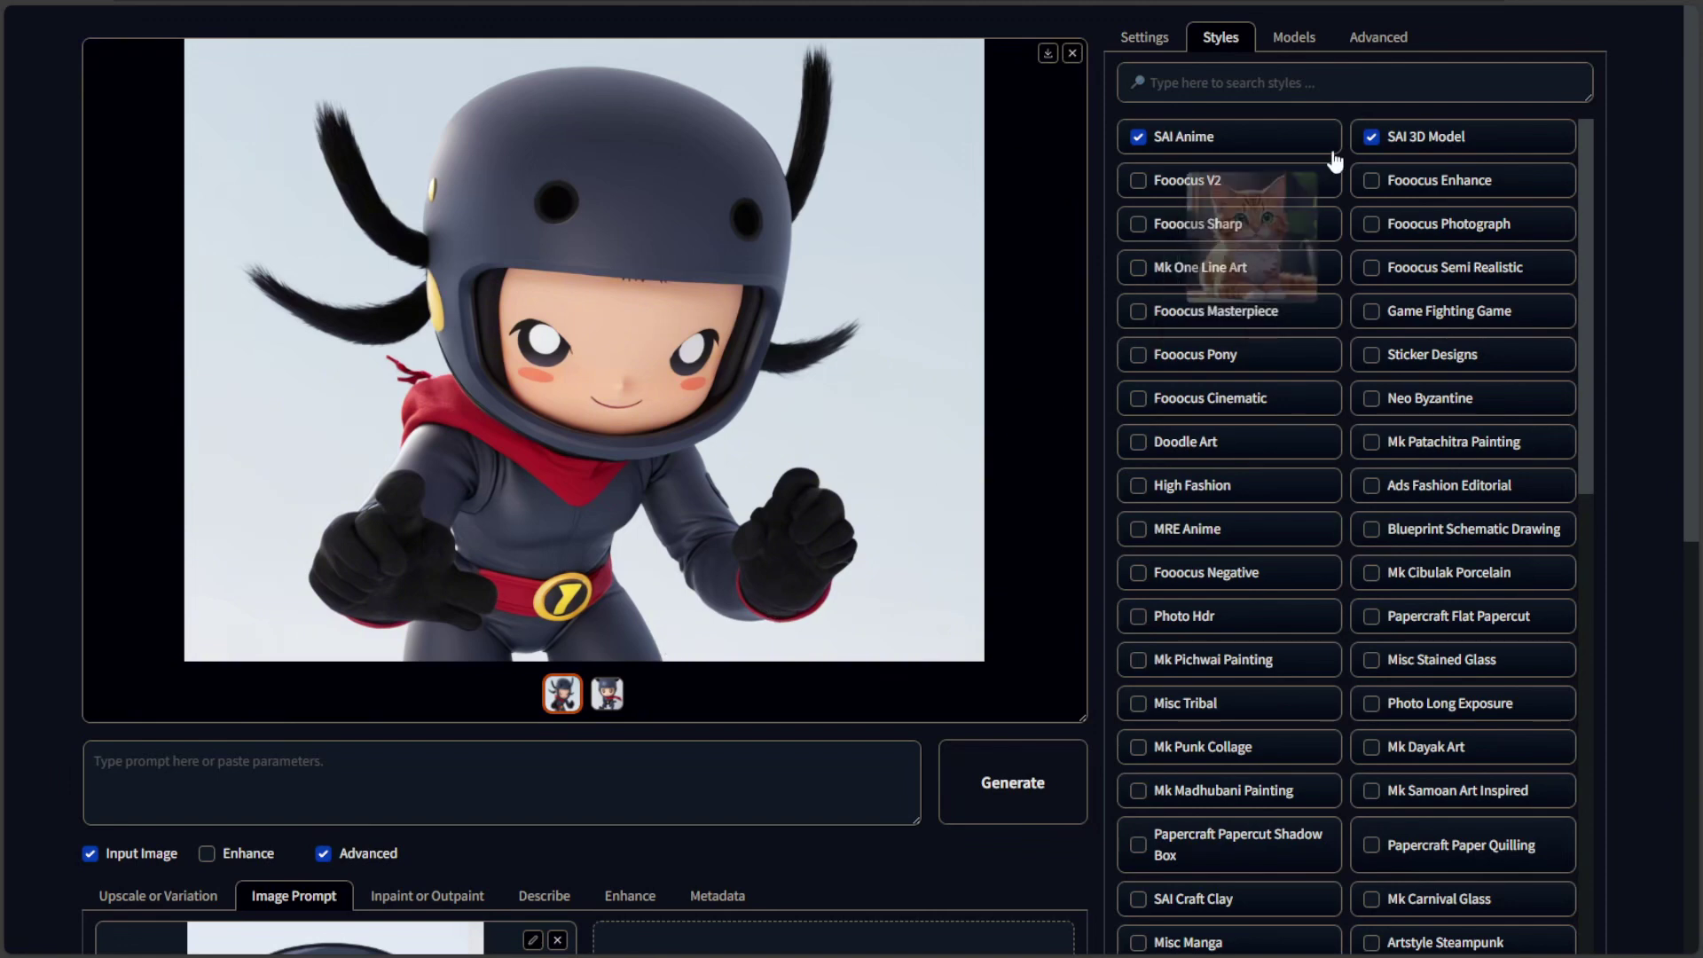
pyautogui.click(1369, 140)
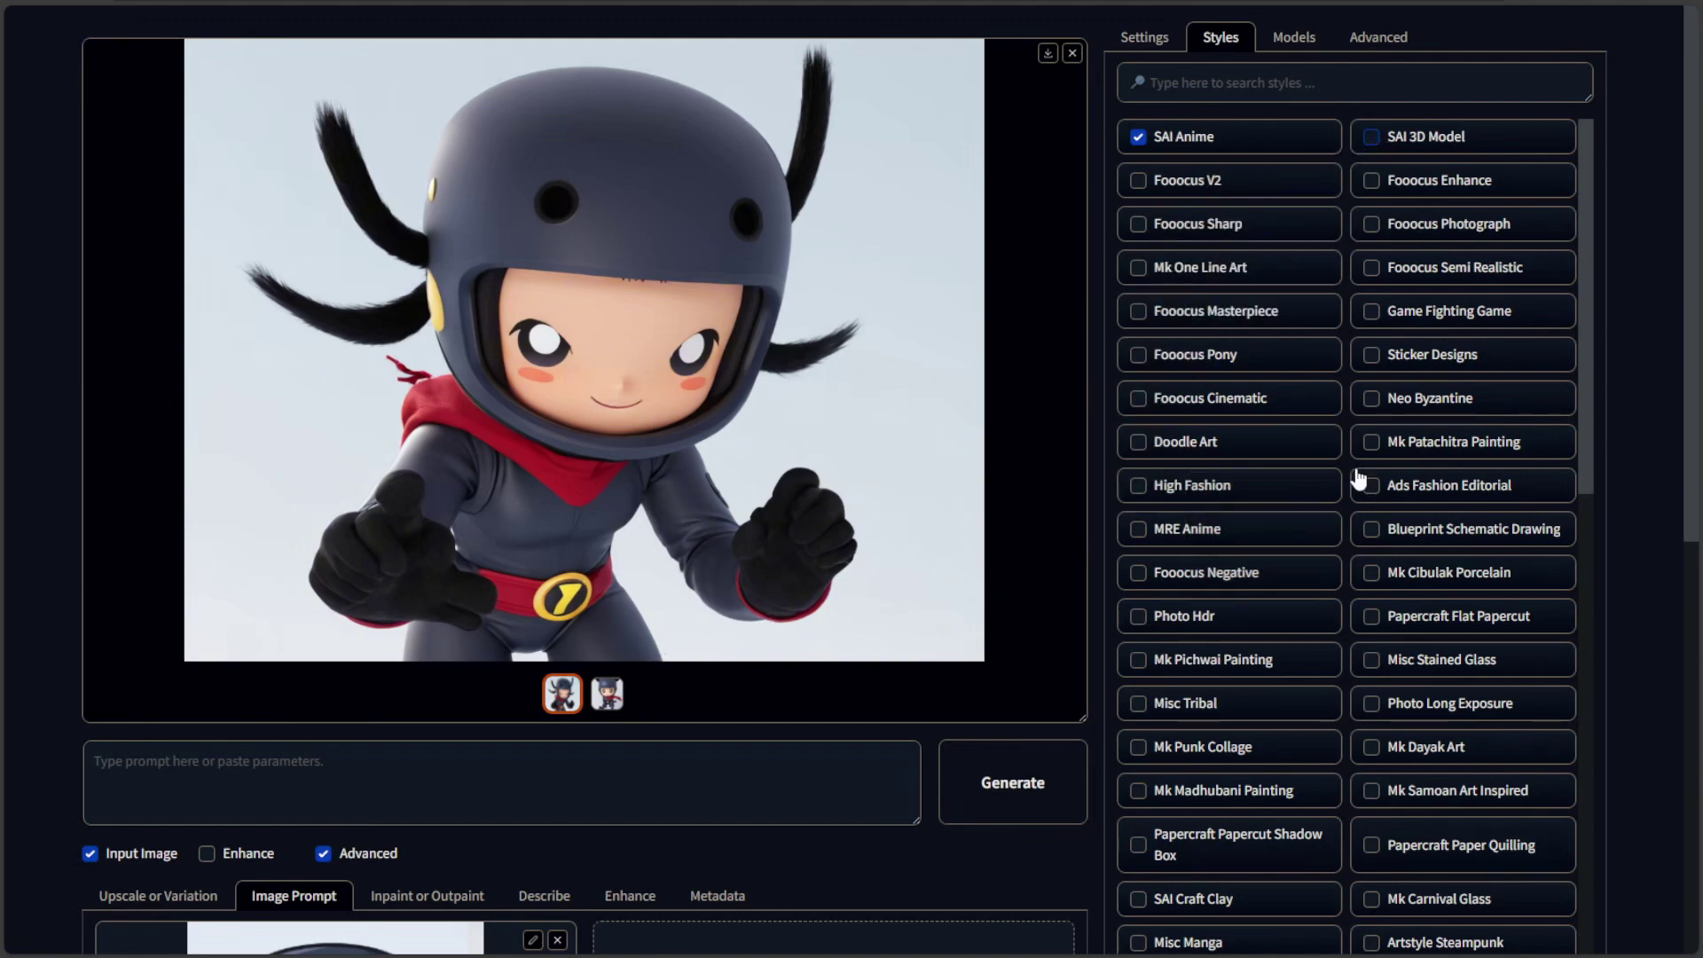
pyautogui.click(1009, 763)
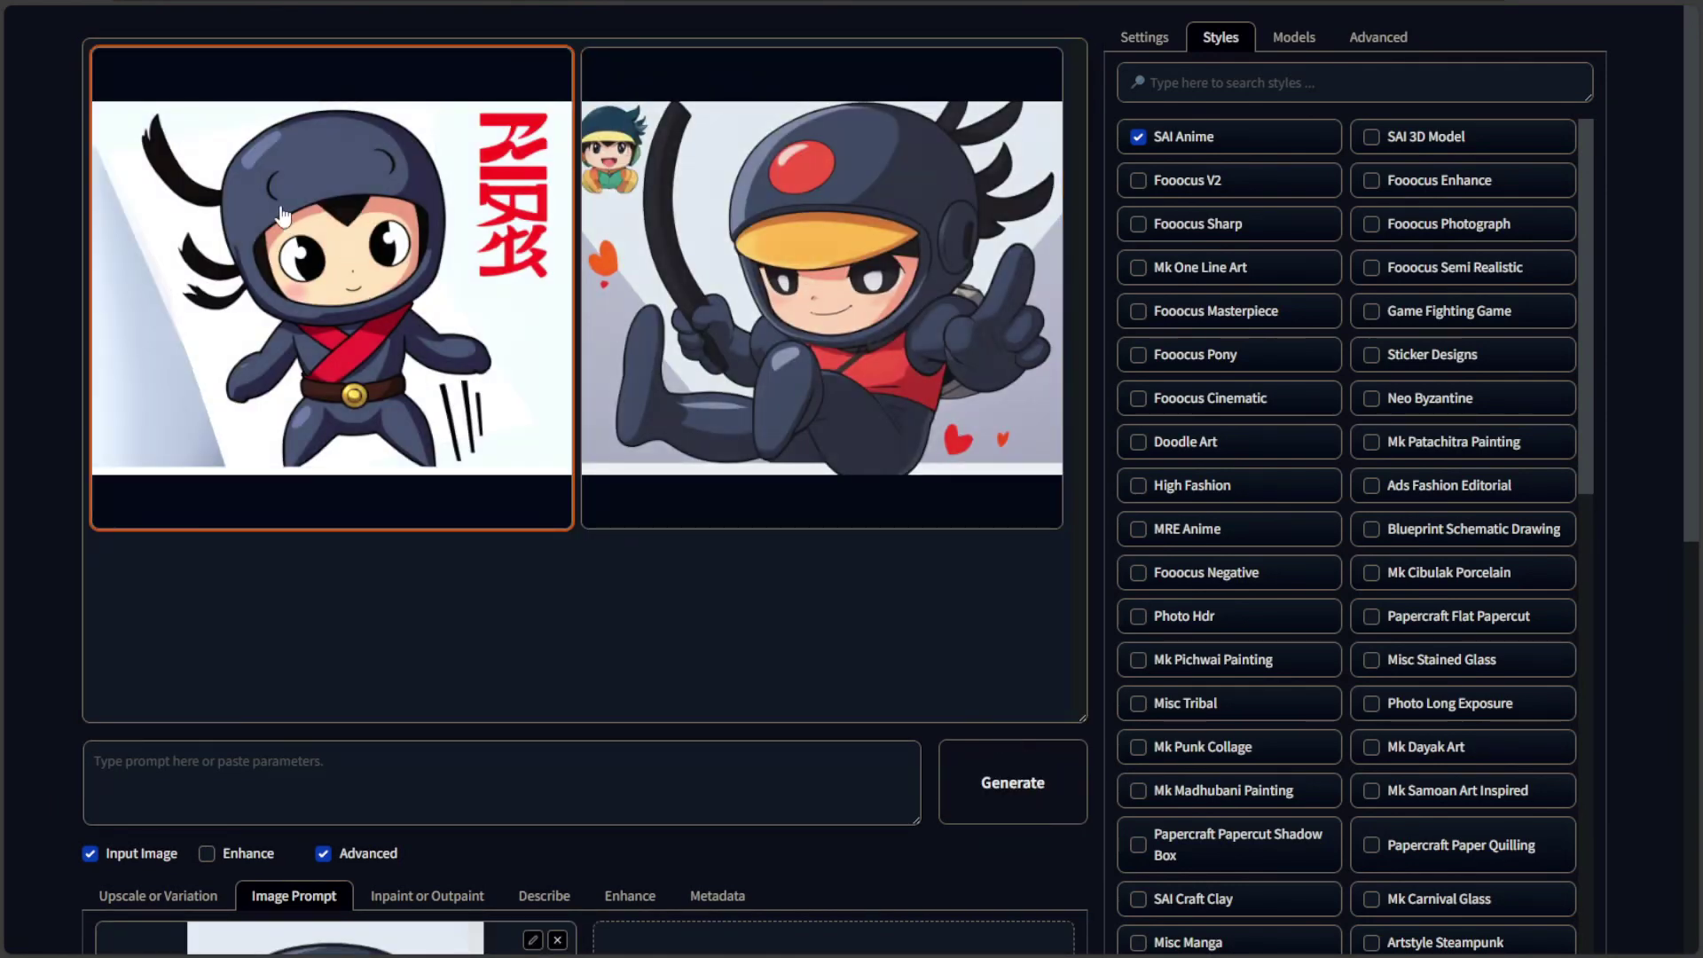
# Step: Reveal the image prompt's Advanced settings showing Stop At 0.5 and Weight 0.6
pyautogui.scroll(-5, 293, 532)
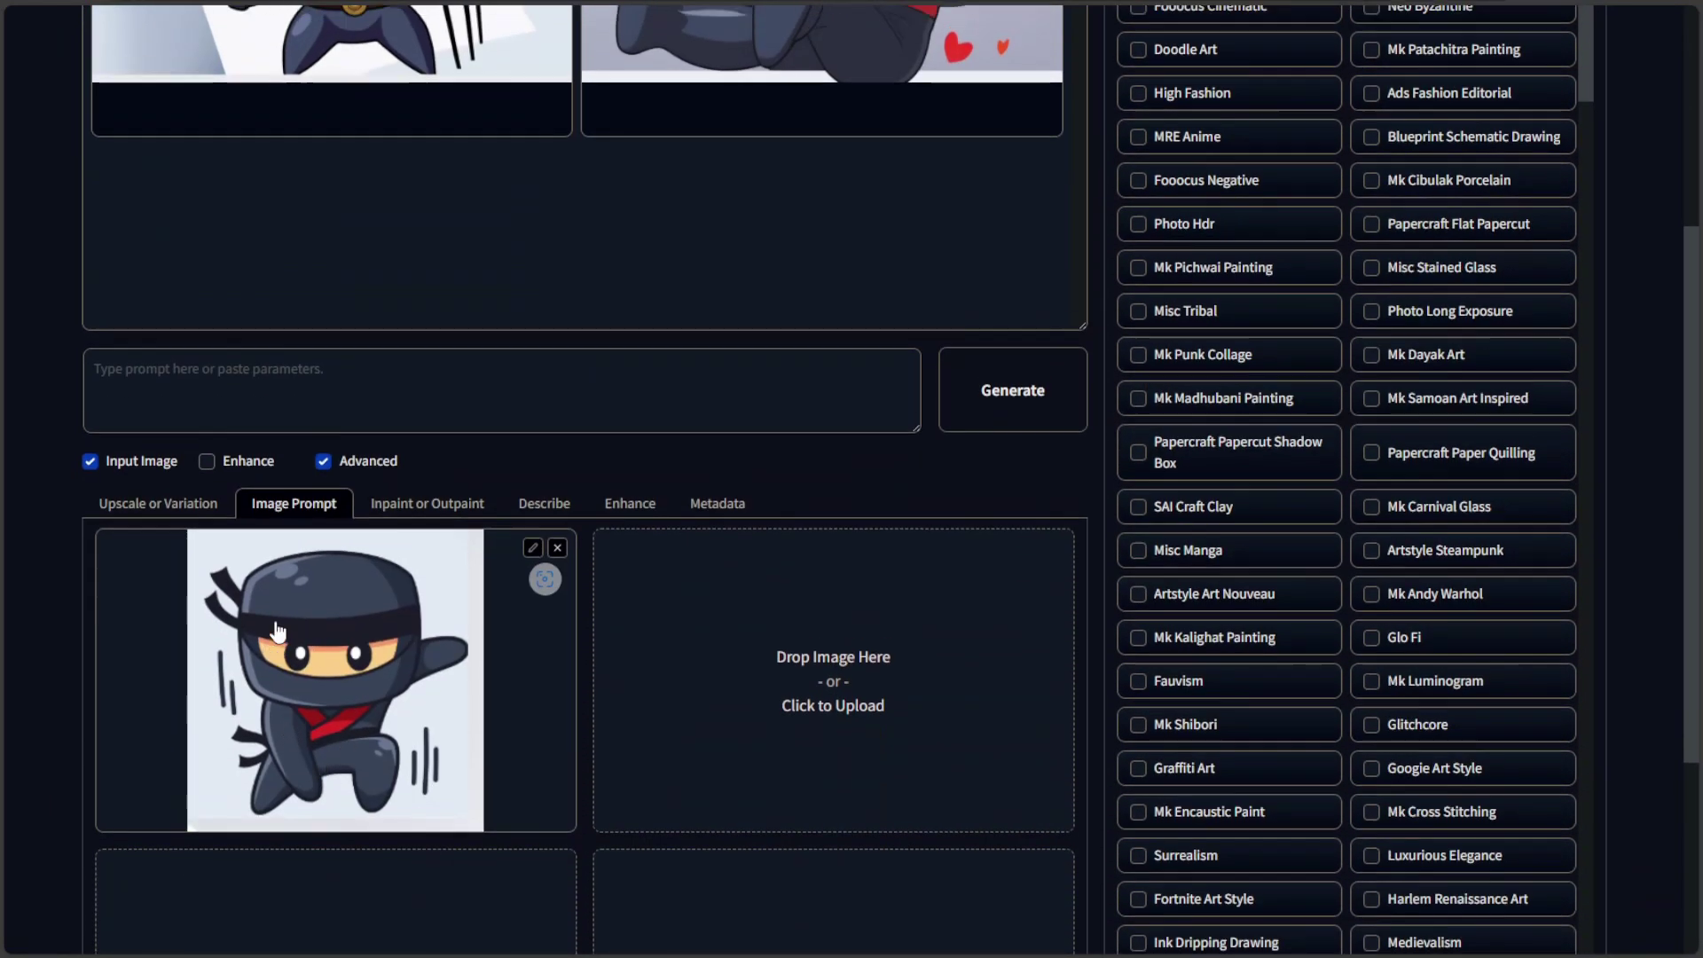
pyautogui.scroll(5, 275, 616)
pyautogui.scroll(-8, 293, 621)
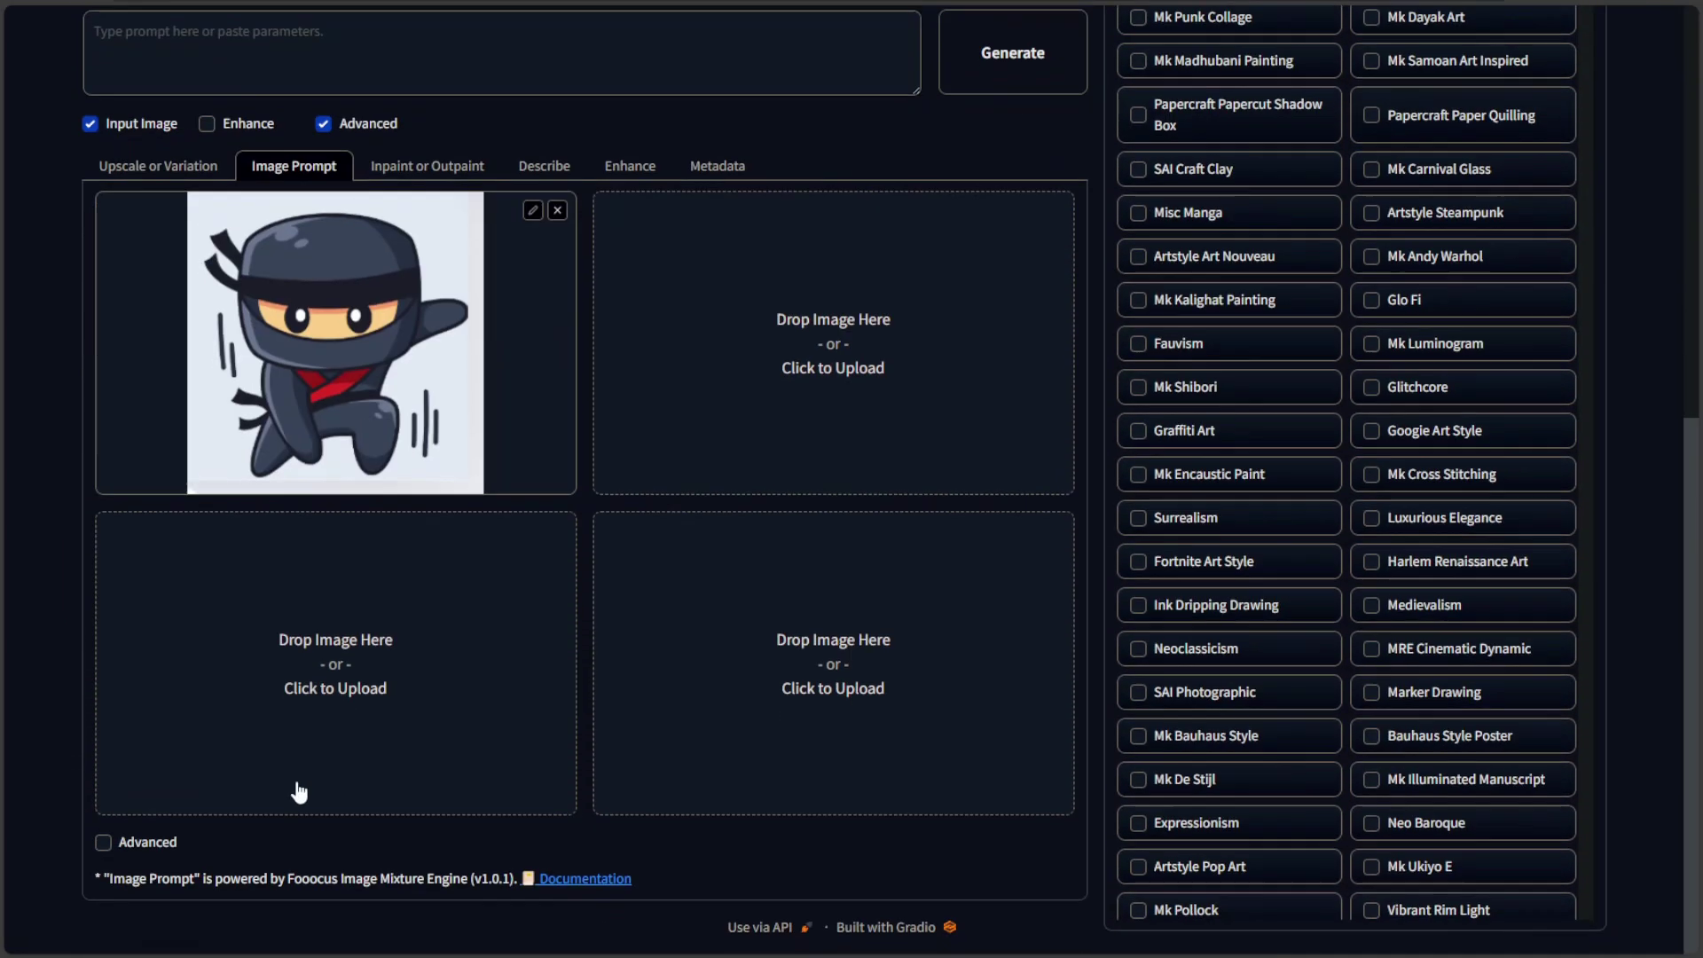
pyautogui.click(104, 841)
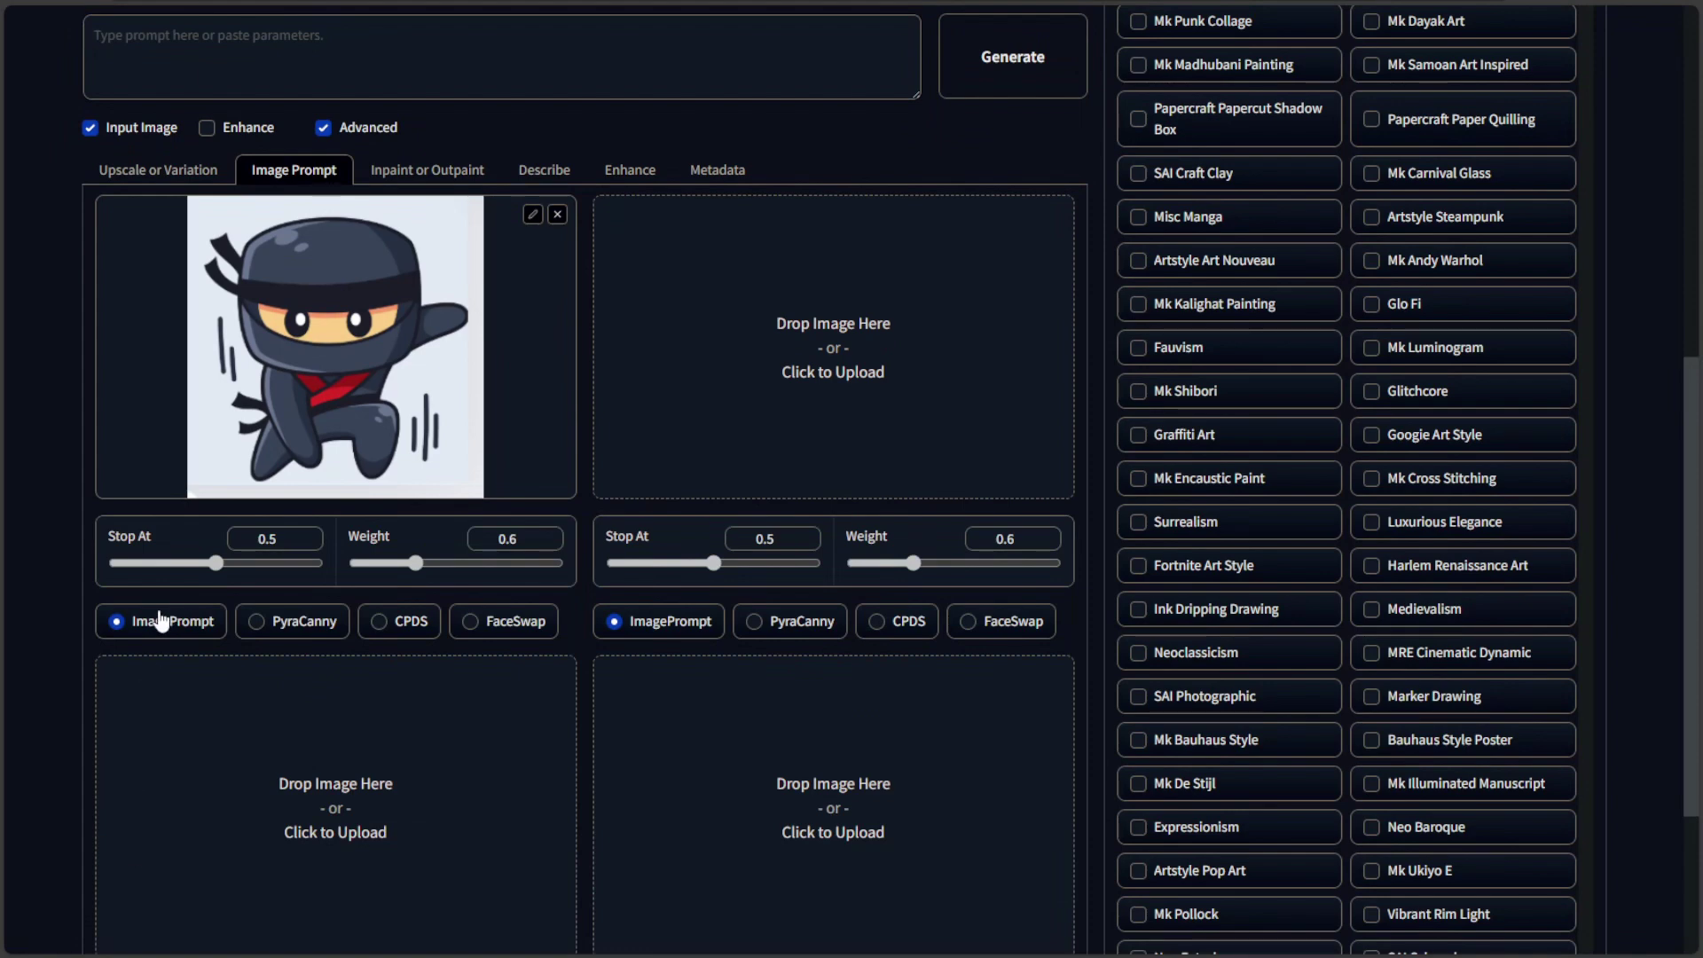
pyautogui.scroll(5, 160, 621)
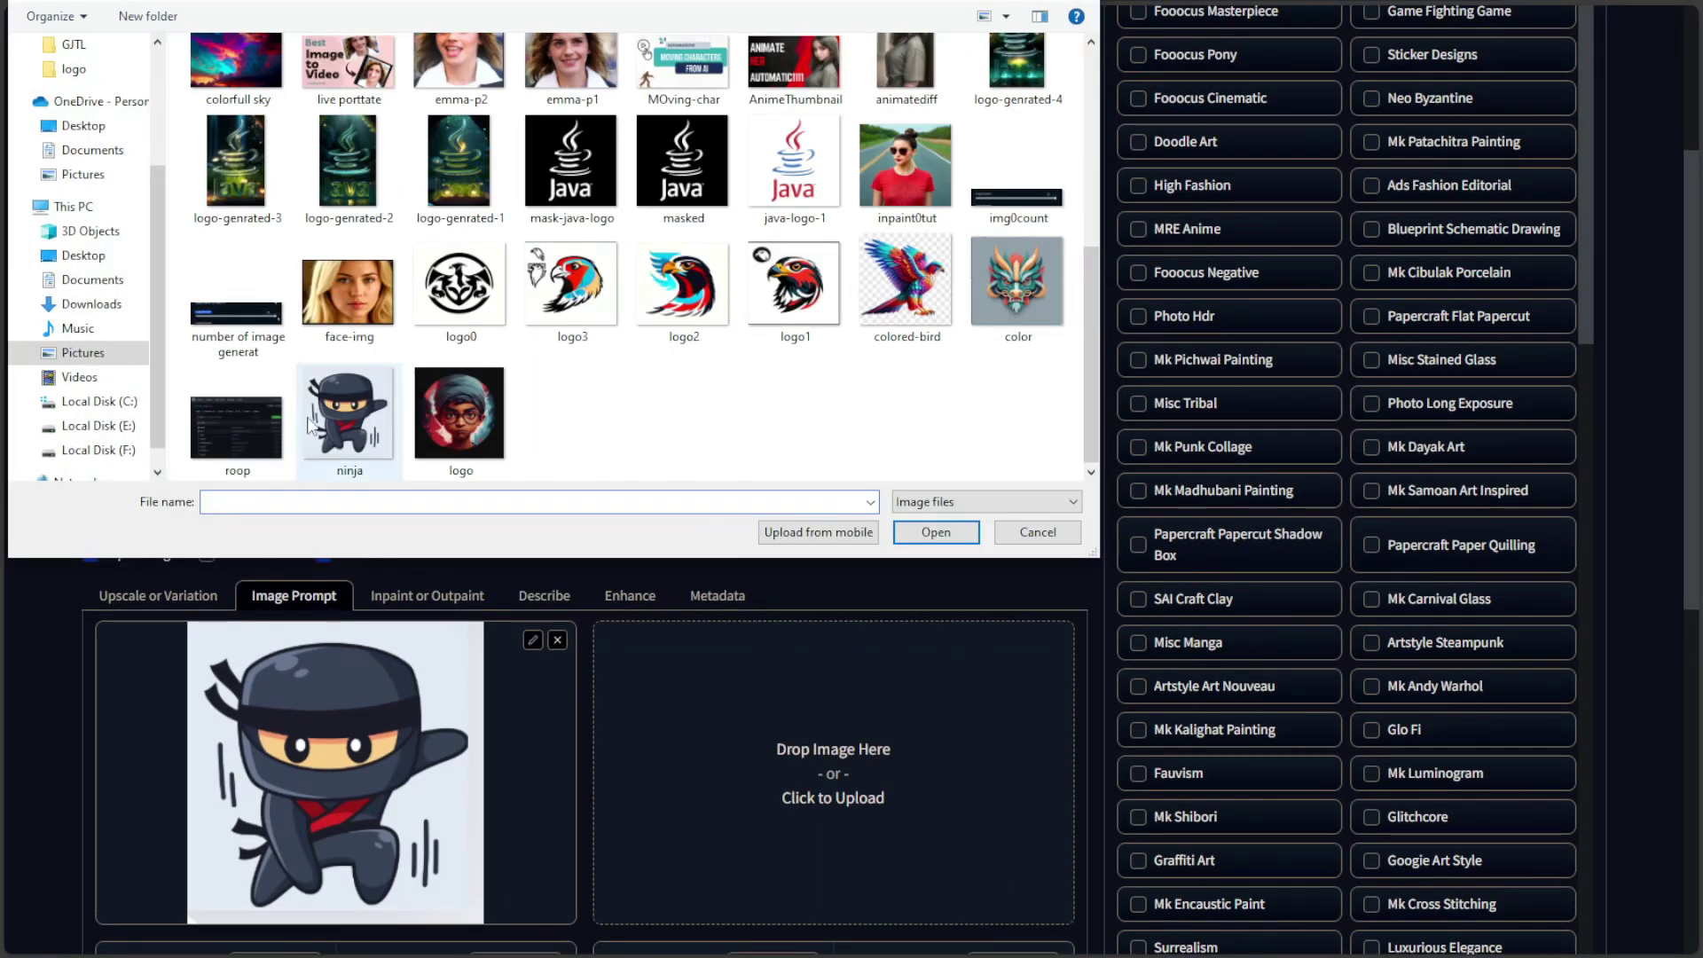
# Step: Load the ninja into the second image-prompt slot and set its mode to PyraCanny
pyautogui.doubleClick(338, 421)
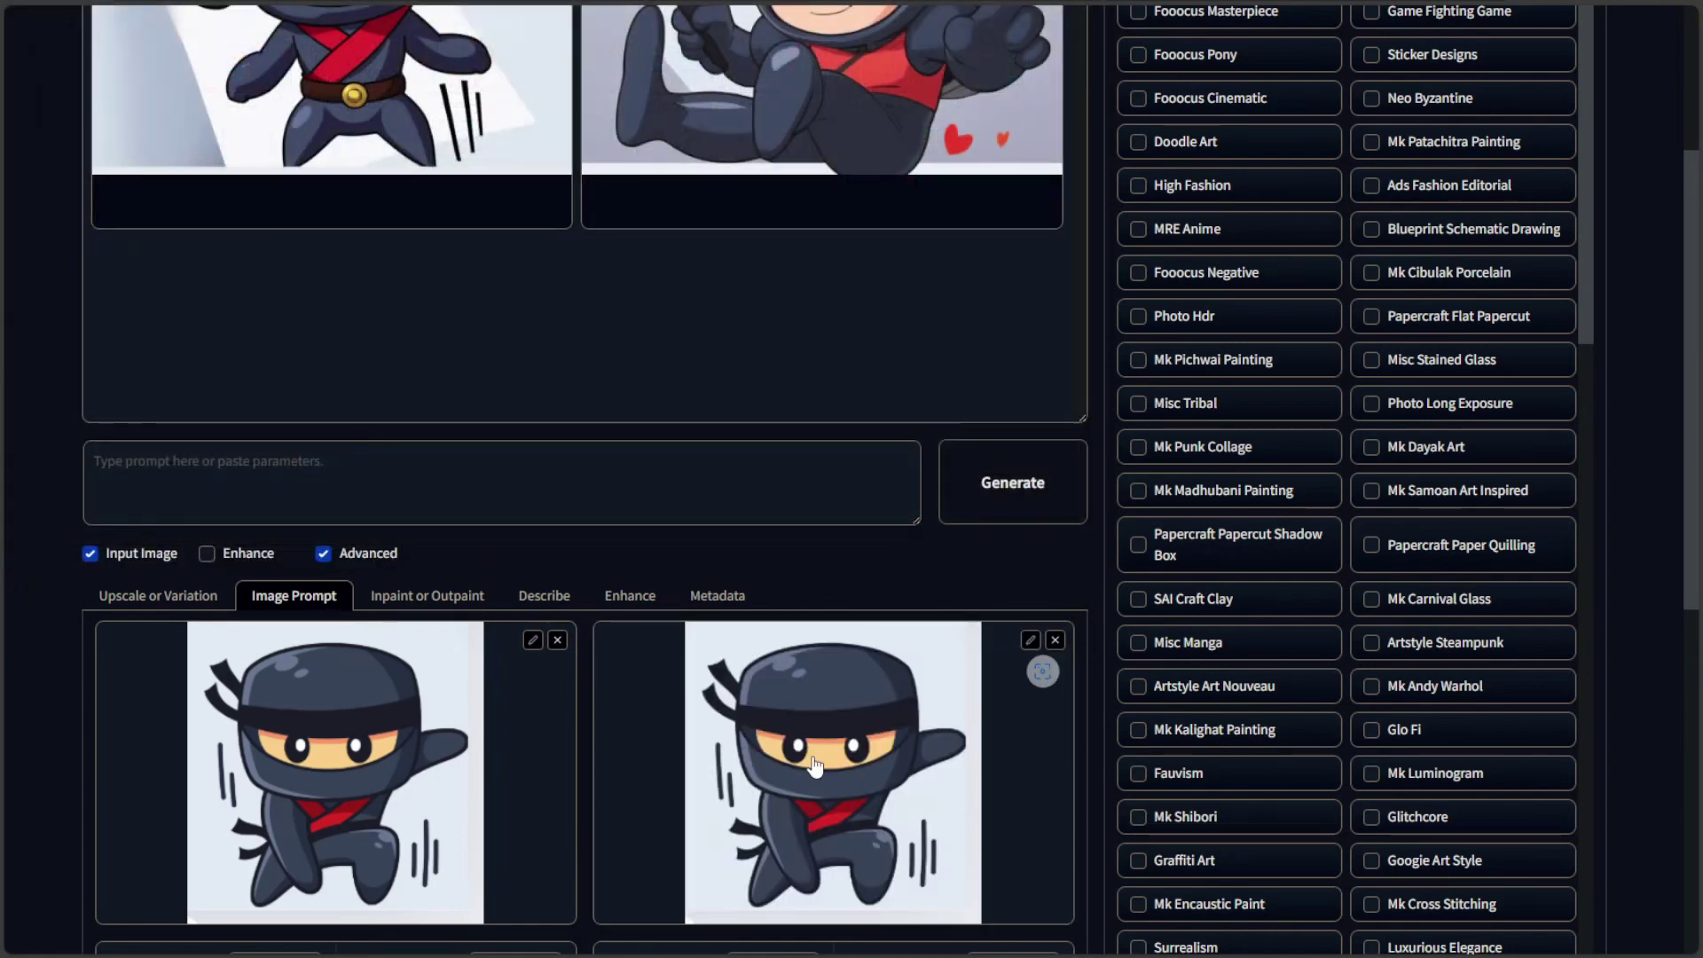
pyautogui.scroll(-2, 812, 777)
pyautogui.scroll(-1, 812, 777)
pyautogui.click(756, 847)
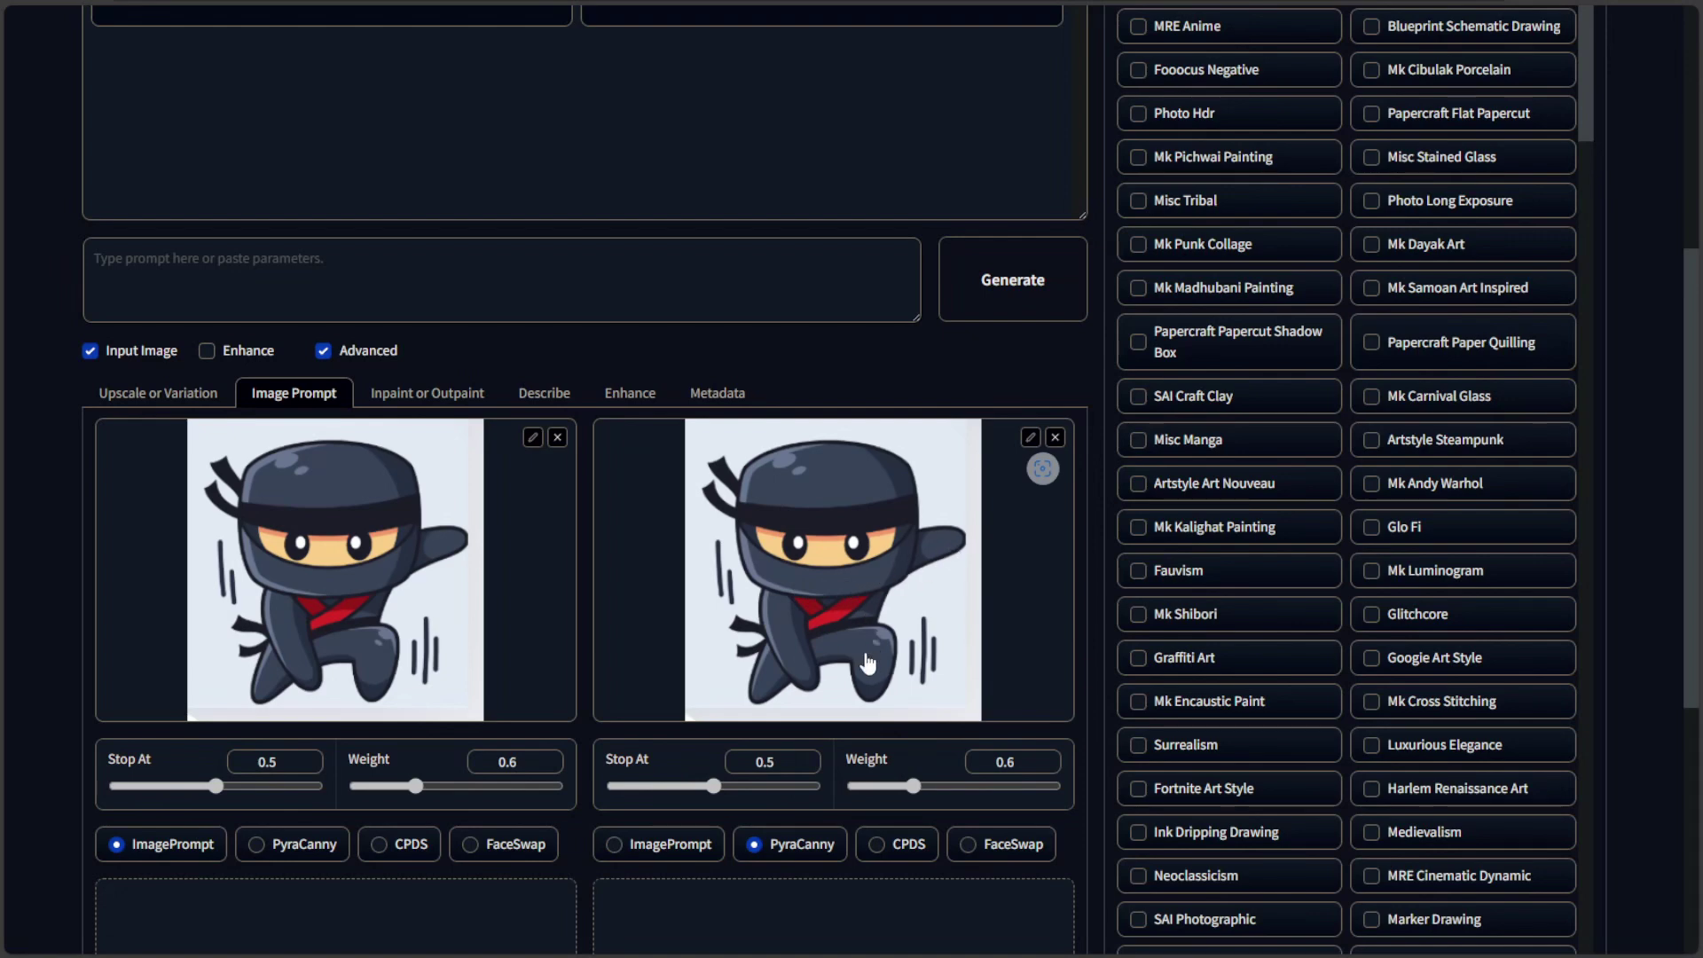
# Step: Generate with both ninja image prompts and view the first new ninja
pyautogui.scroll(10, 781, 620)
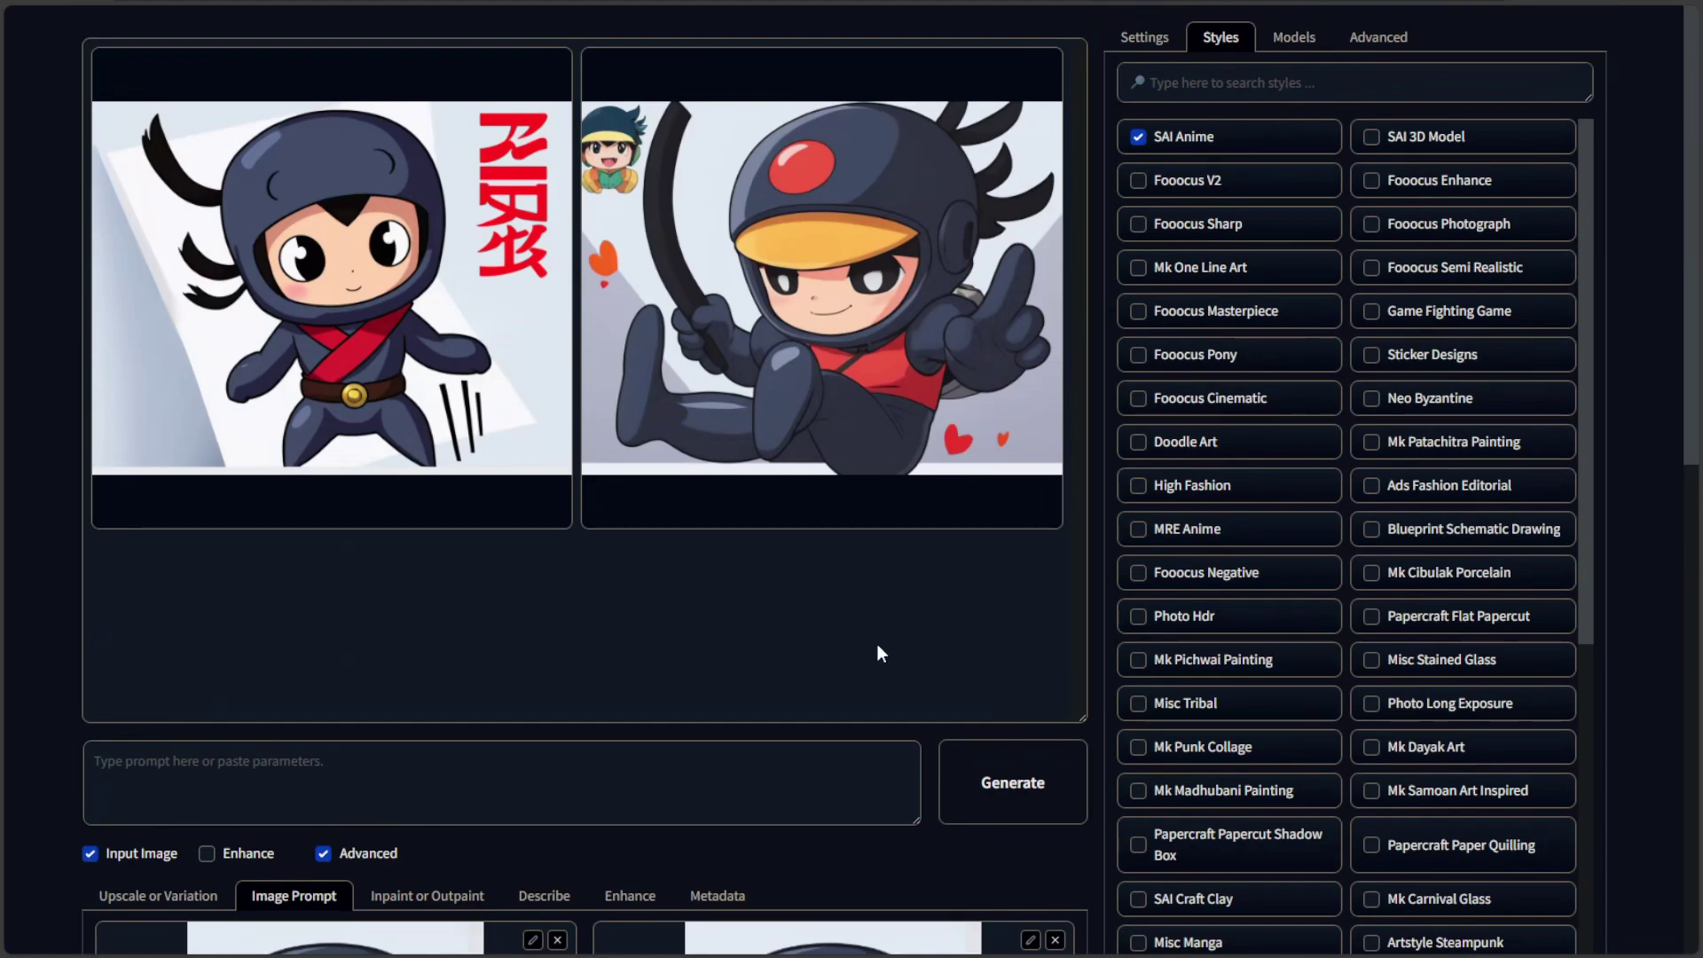
pyautogui.click(1010, 754)
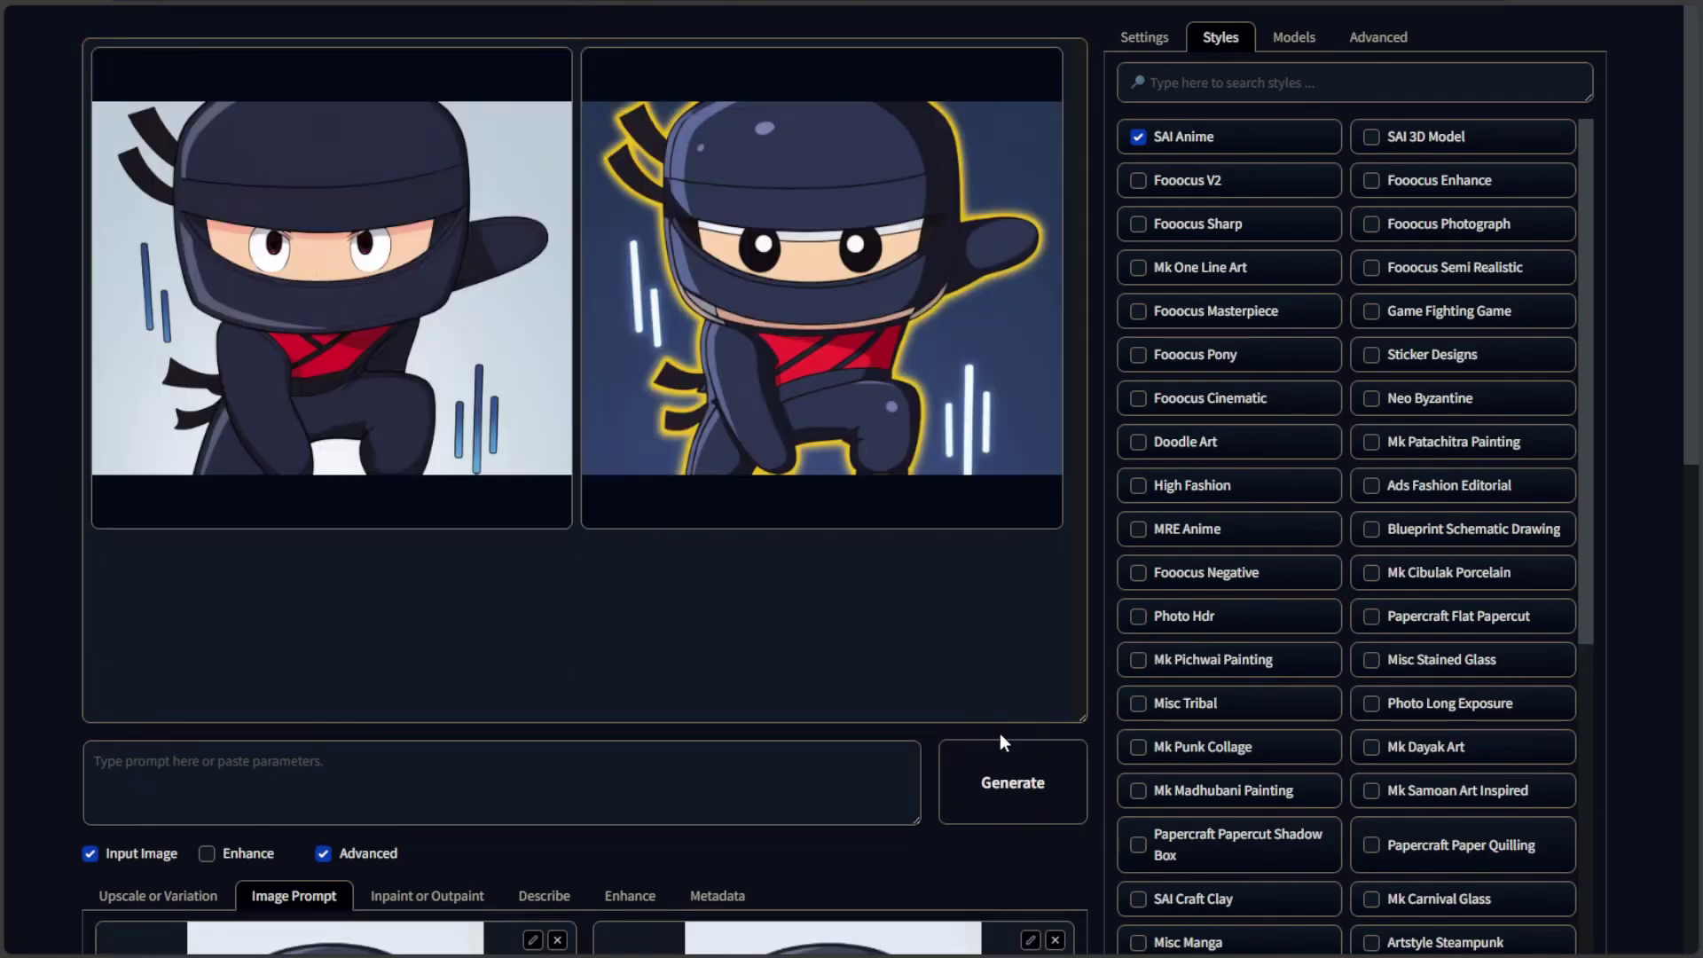
pyautogui.click(534, 393)
# Step: Scroll through the page to review the Image Prompt slots and the anime ninja results
pyautogui.scroll(-3, 410, 443)
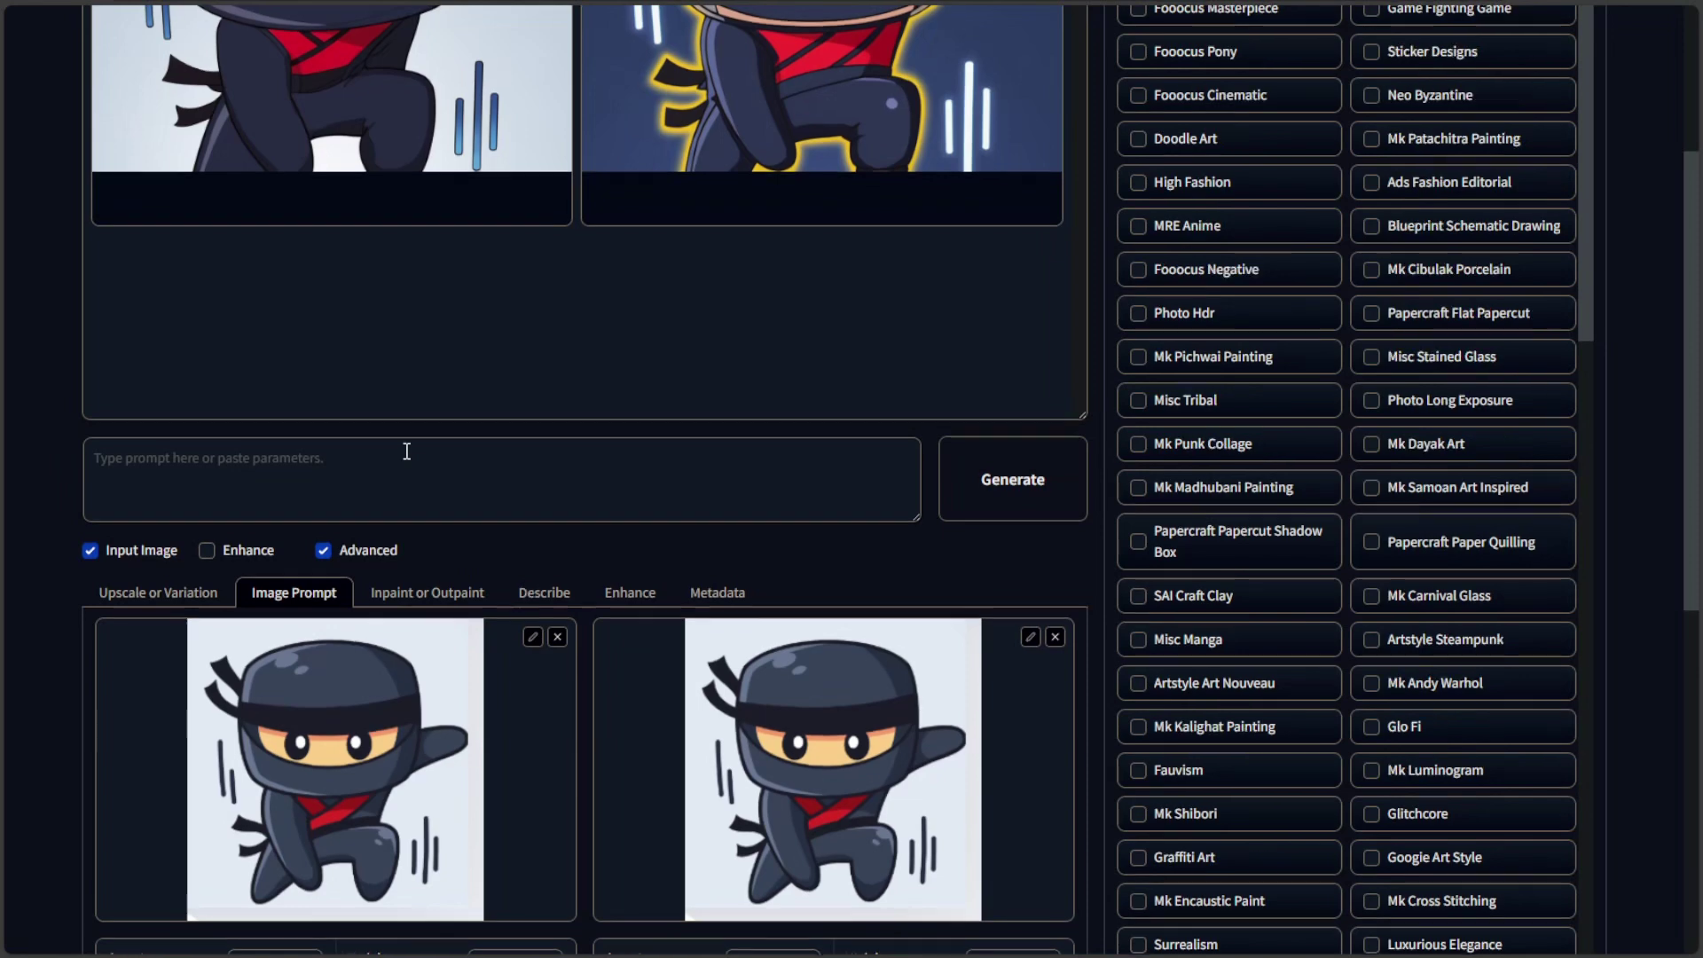
pyautogui.scroll(3, 406, 452)
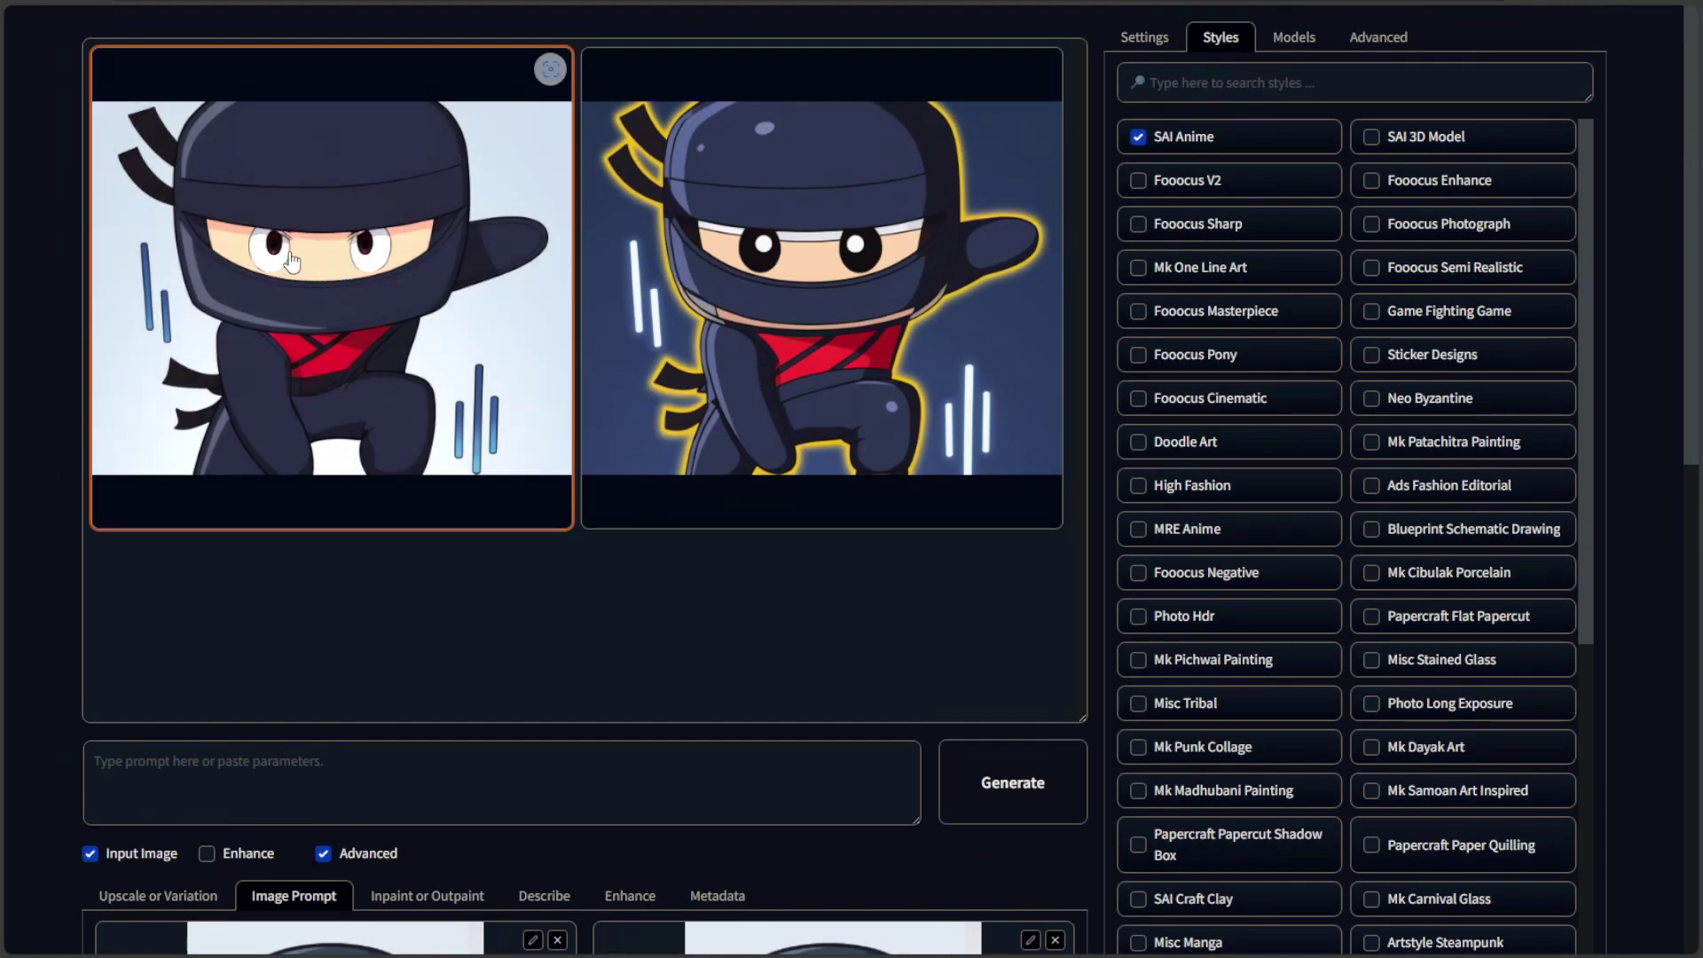
pyautogui.scroll(-3, 559, 361)
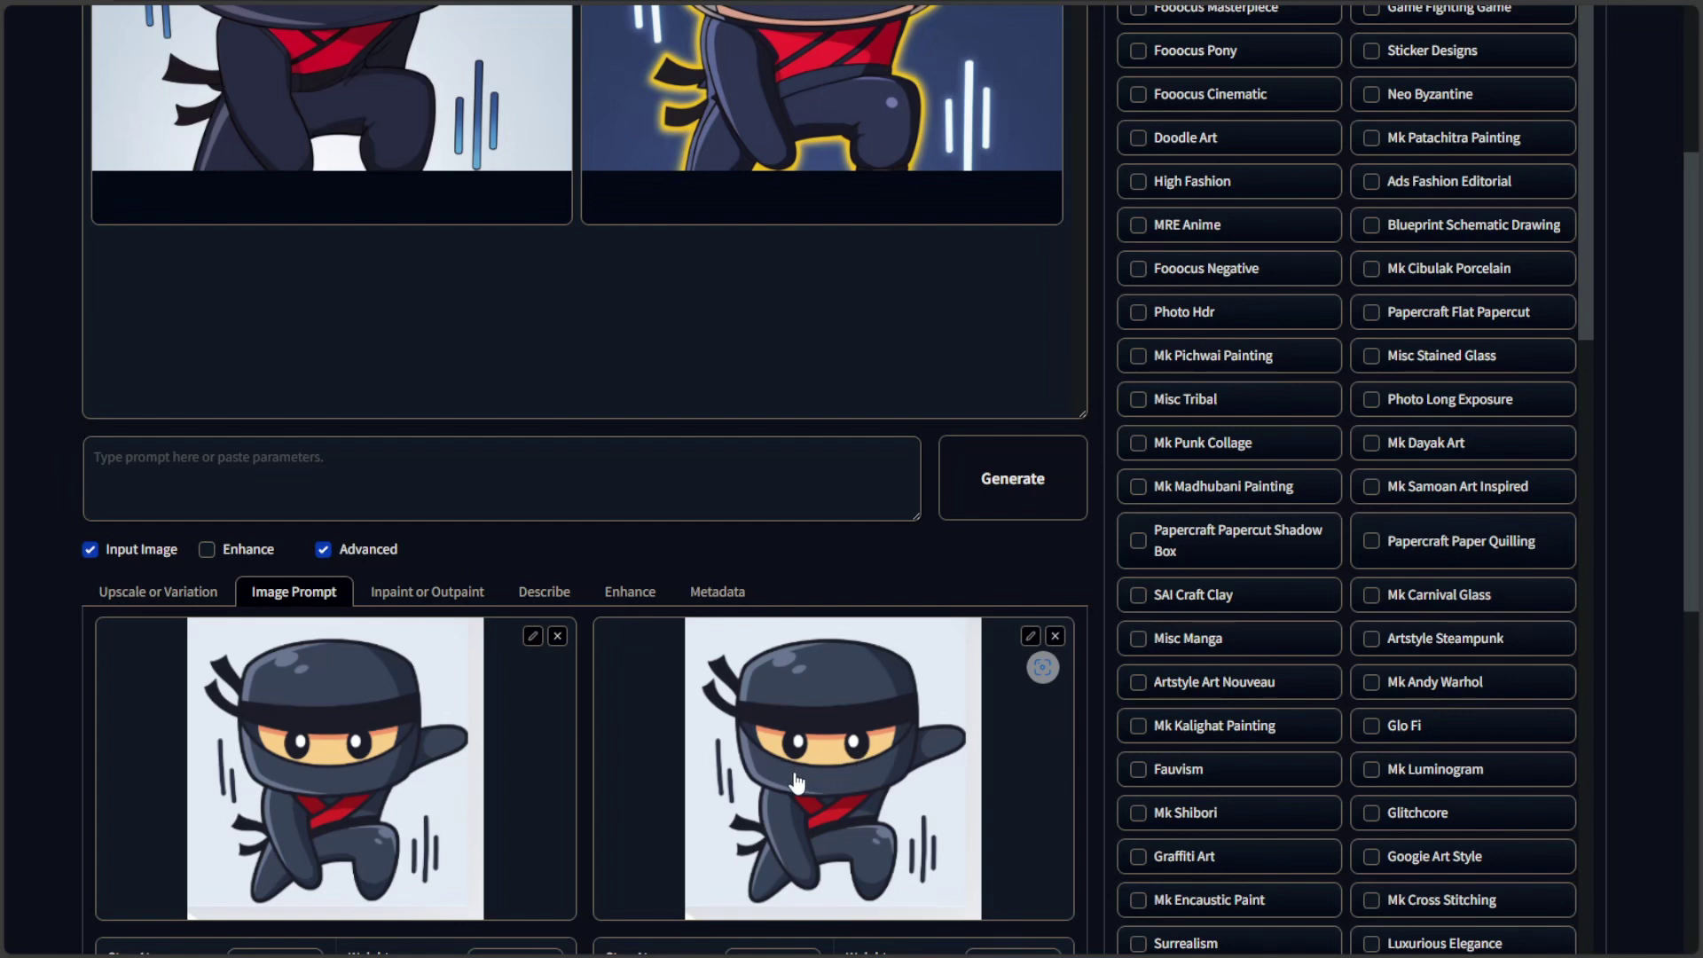
pyautogui.scroll(-1, 807, 790)
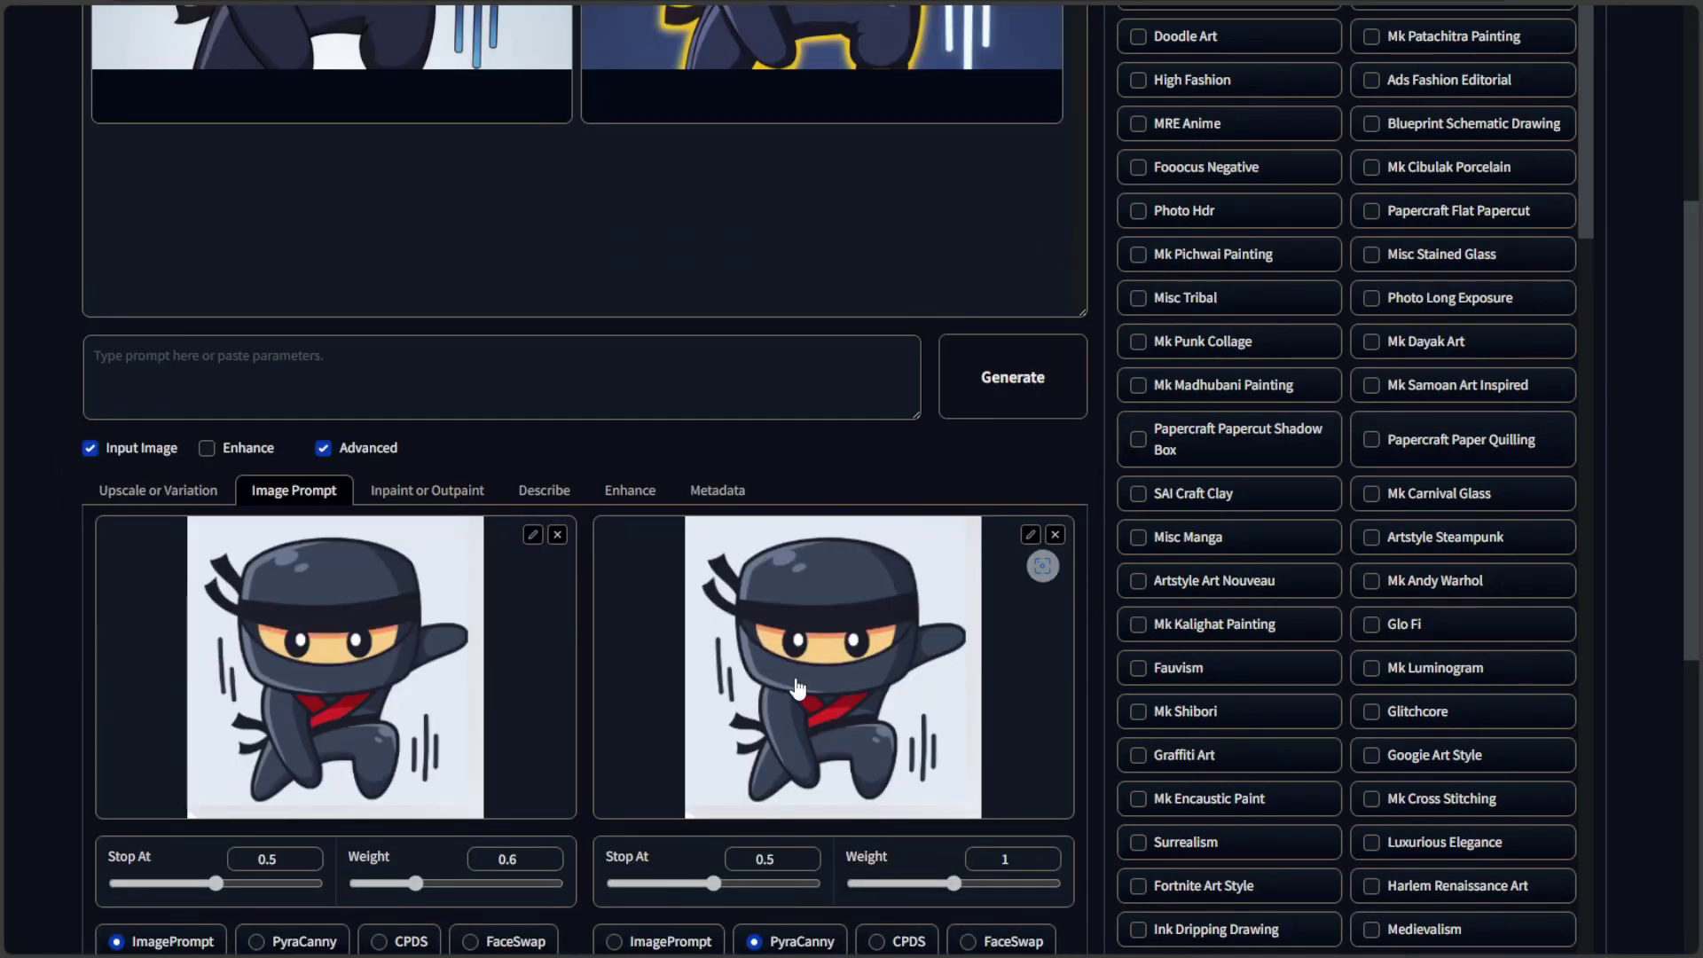
pyautogui.scroll(4, 894, 672)
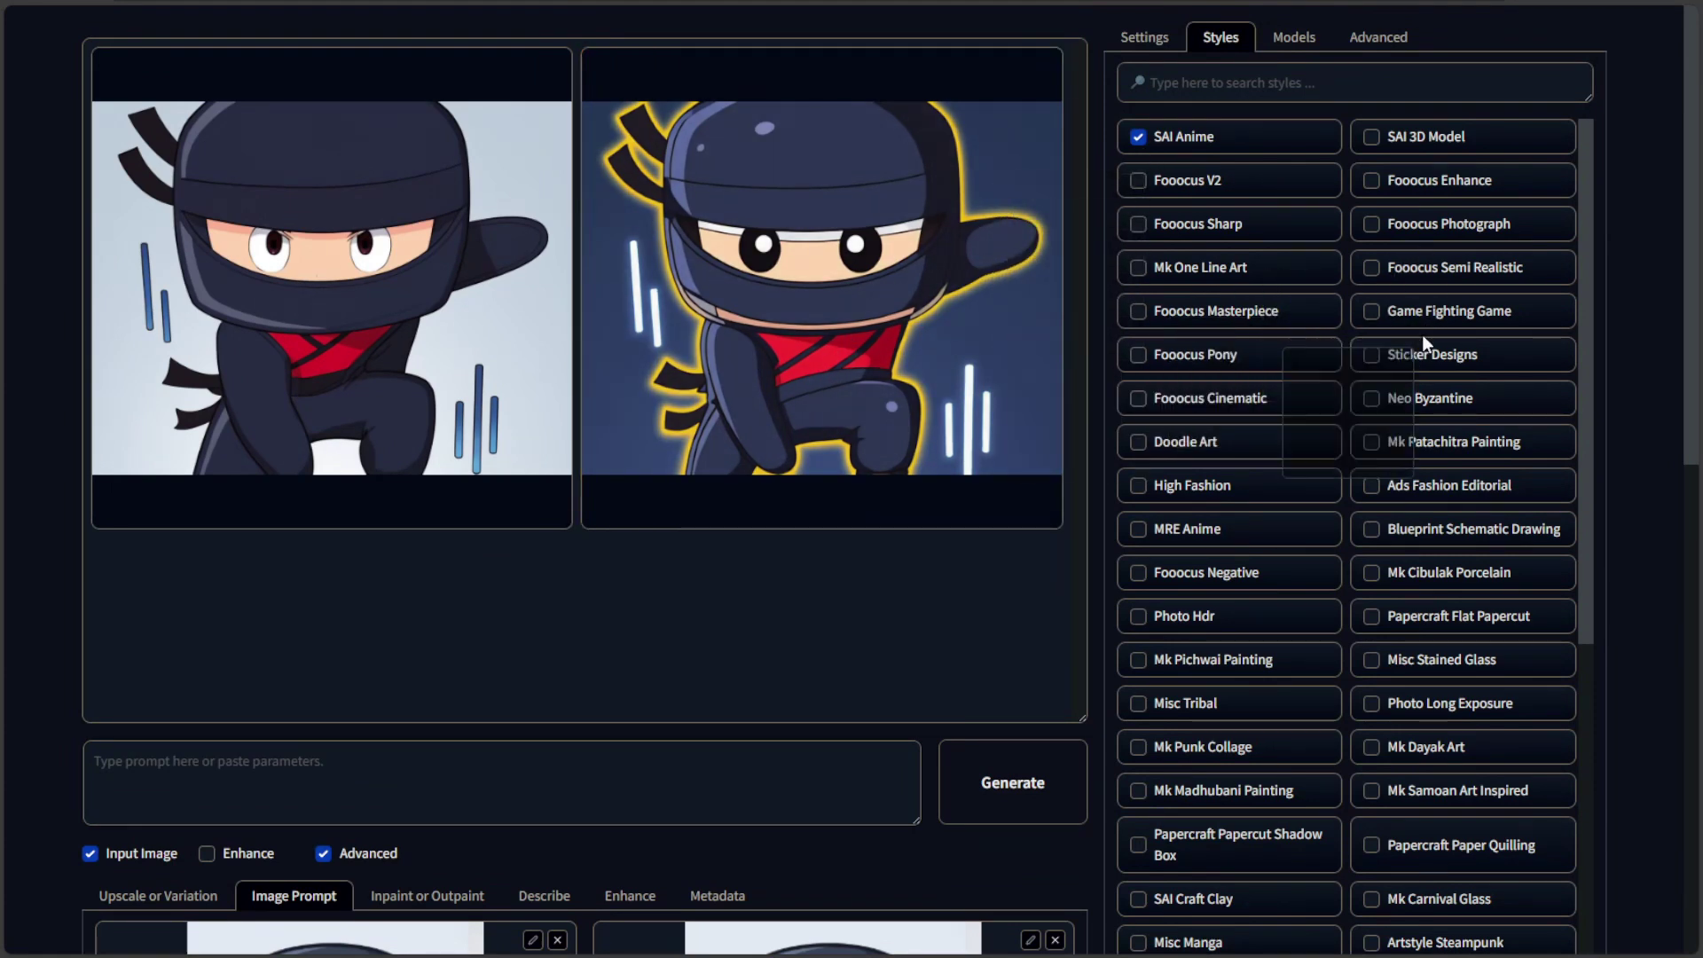
# Step: Generate a new ninja pair with Sticker Designs, then uncheck that style, leaving SAI Anime
pyautogui.click(1373, 355)
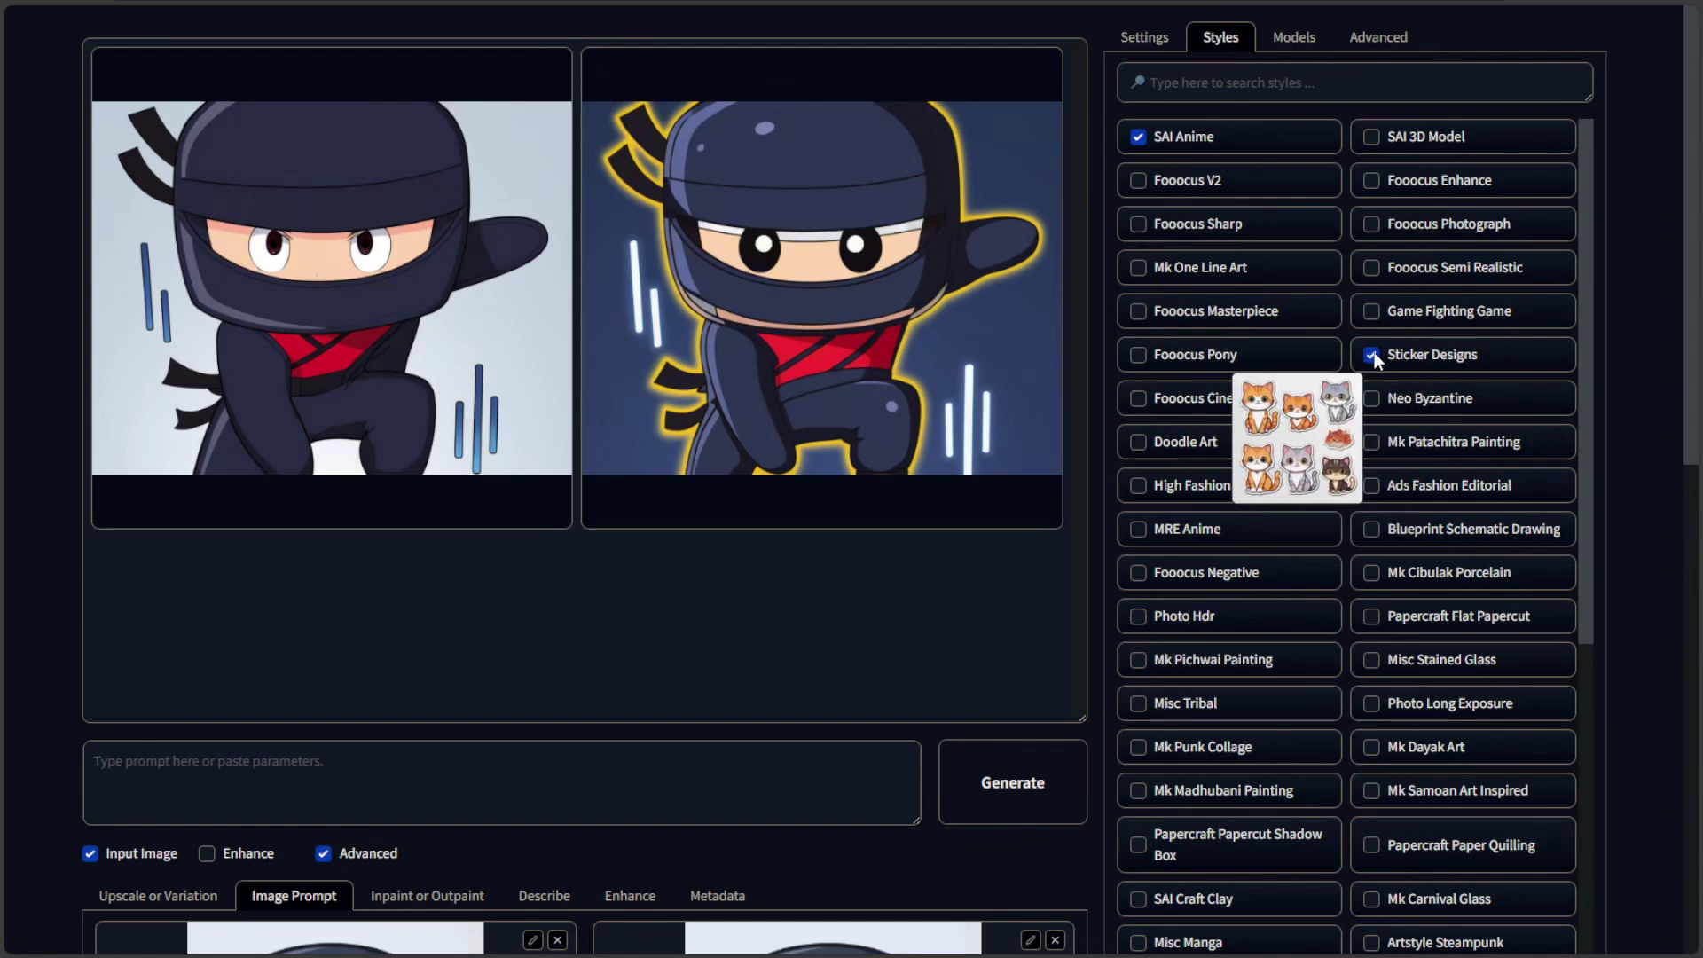
pyautogui.click(1009, 770)
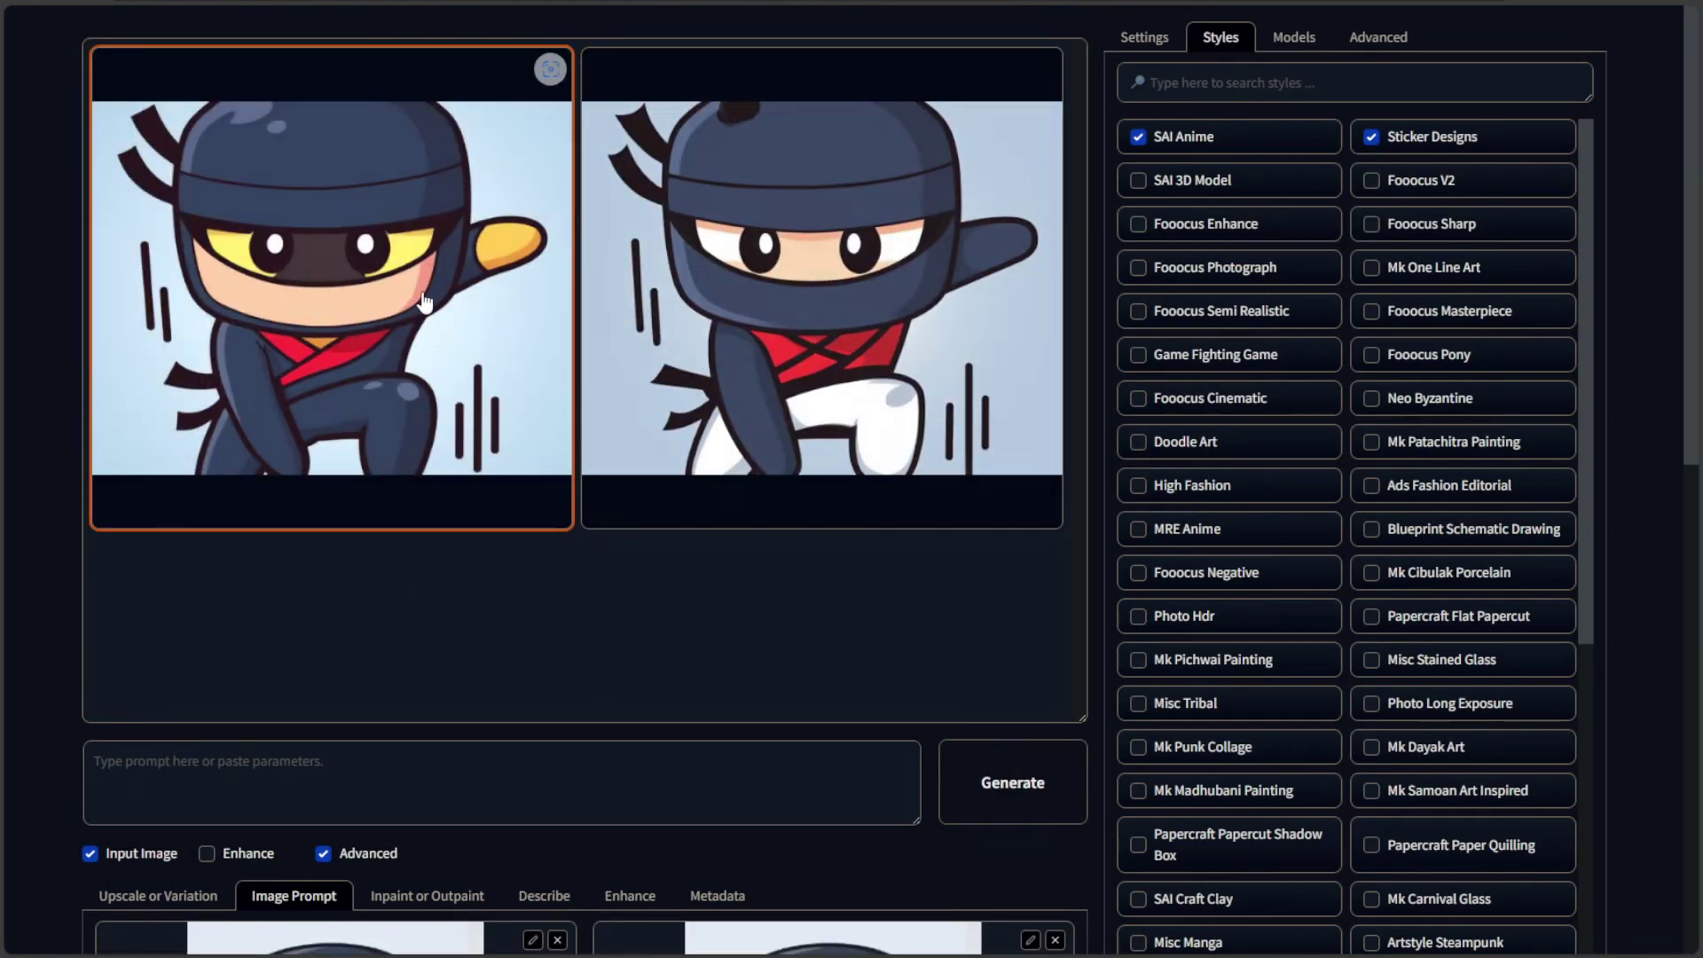
pyautogui.click(1372, 135)
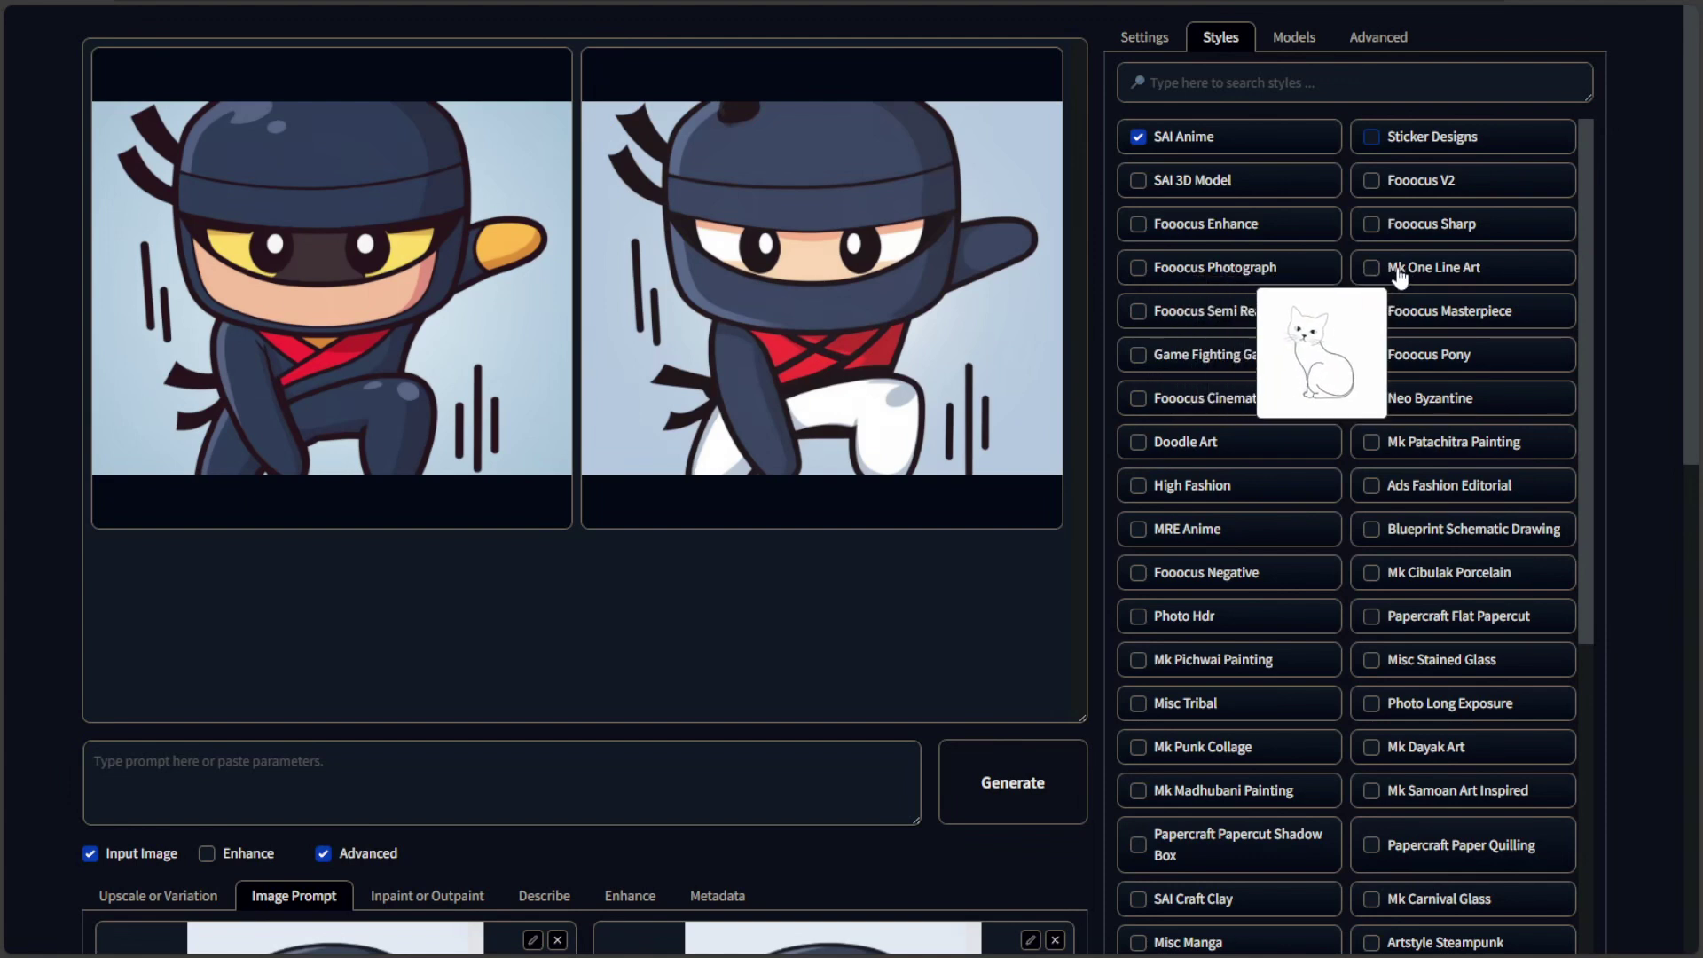
# Step: Add the Mk One Line Art style, regenerate the ninja, and enlarge the first result
pyautogui.click(1371, 267)
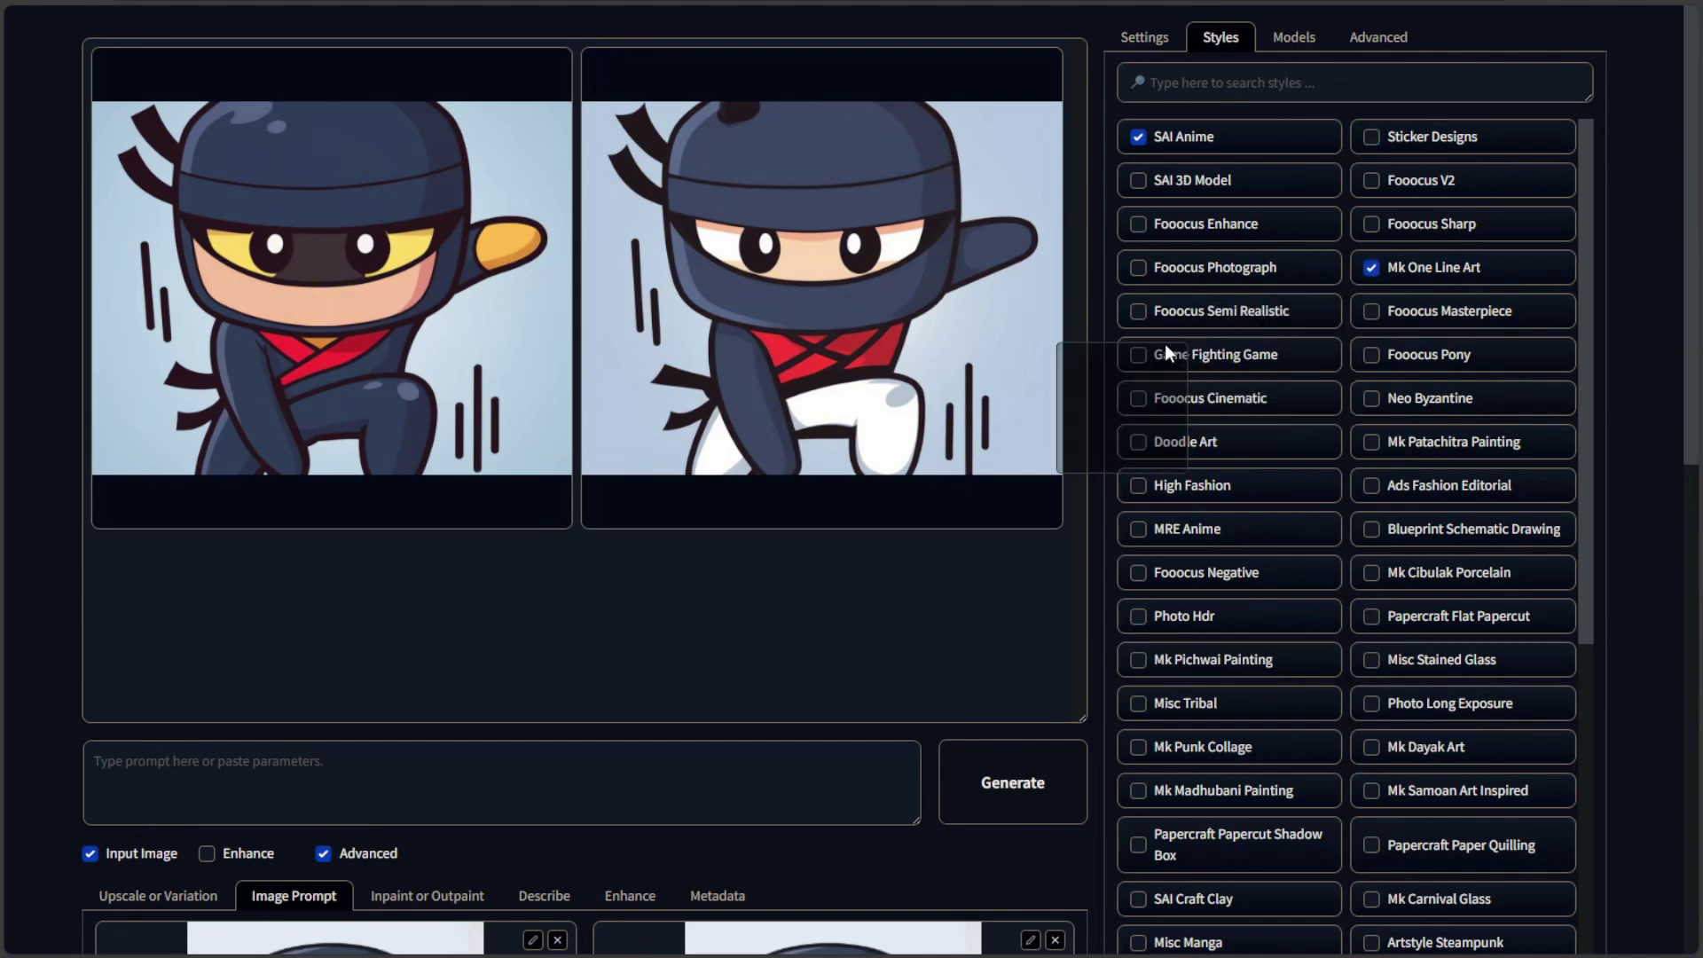
pyautogui.click(1022, 761)
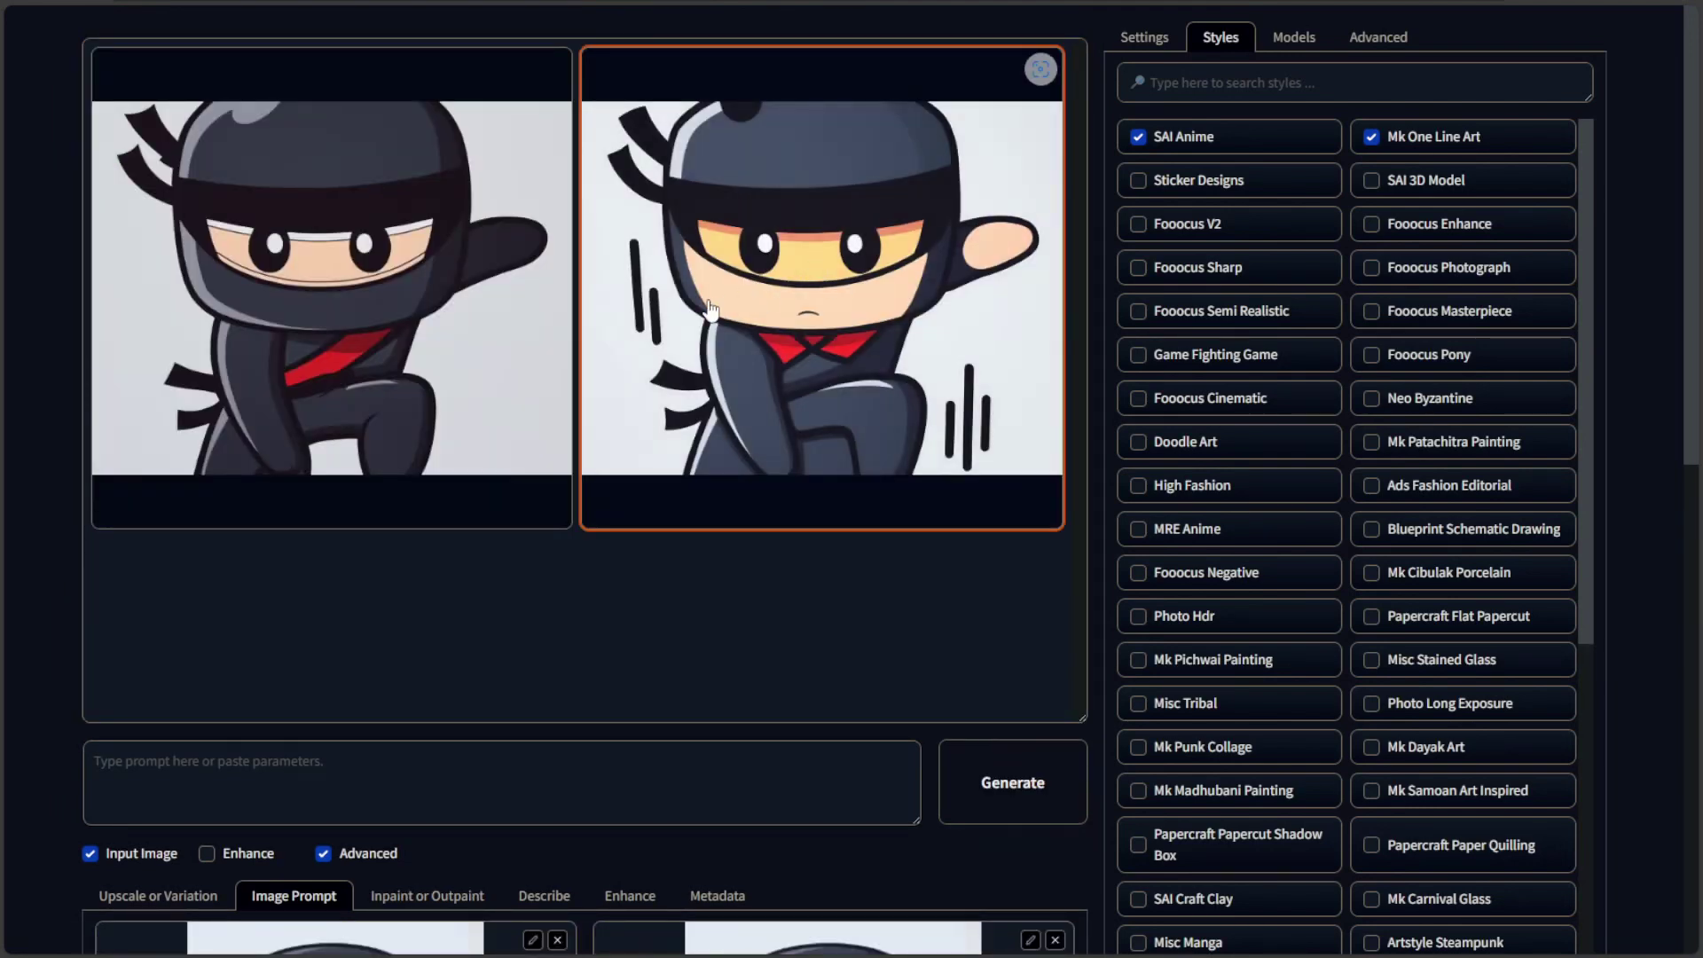
pyautogui.click(412, 386)
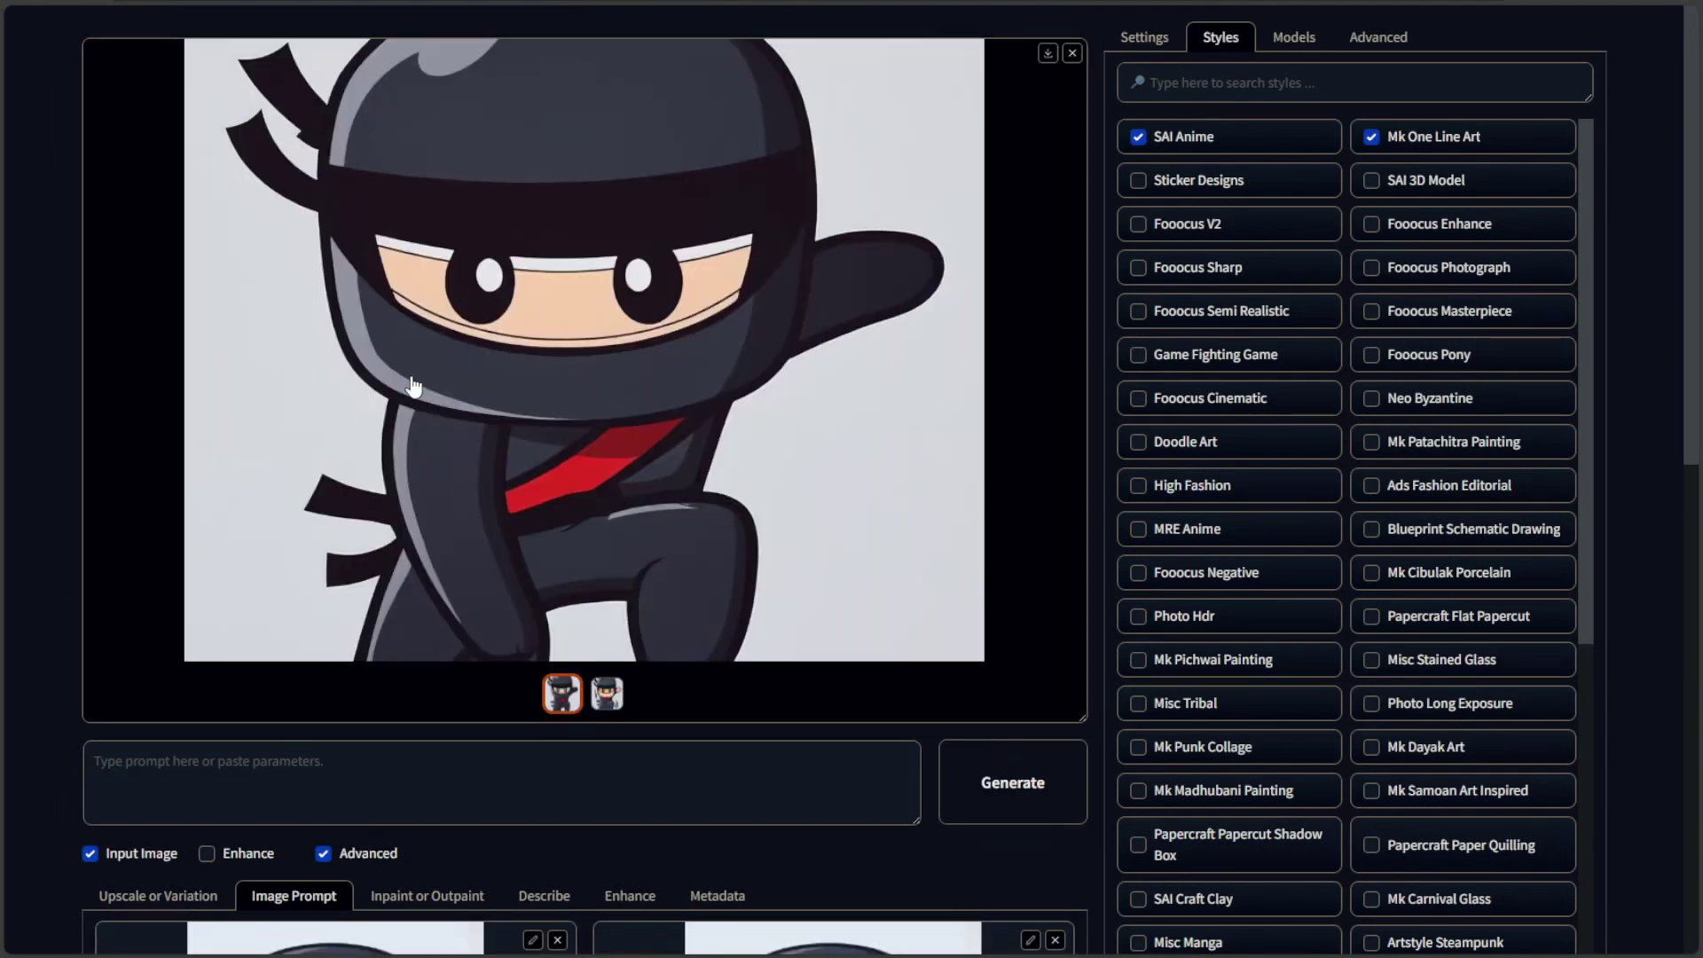
# Step: Bring up the Inpaint or Outpaint options below the results
pyautogui.scroll(-5, 506, 709)
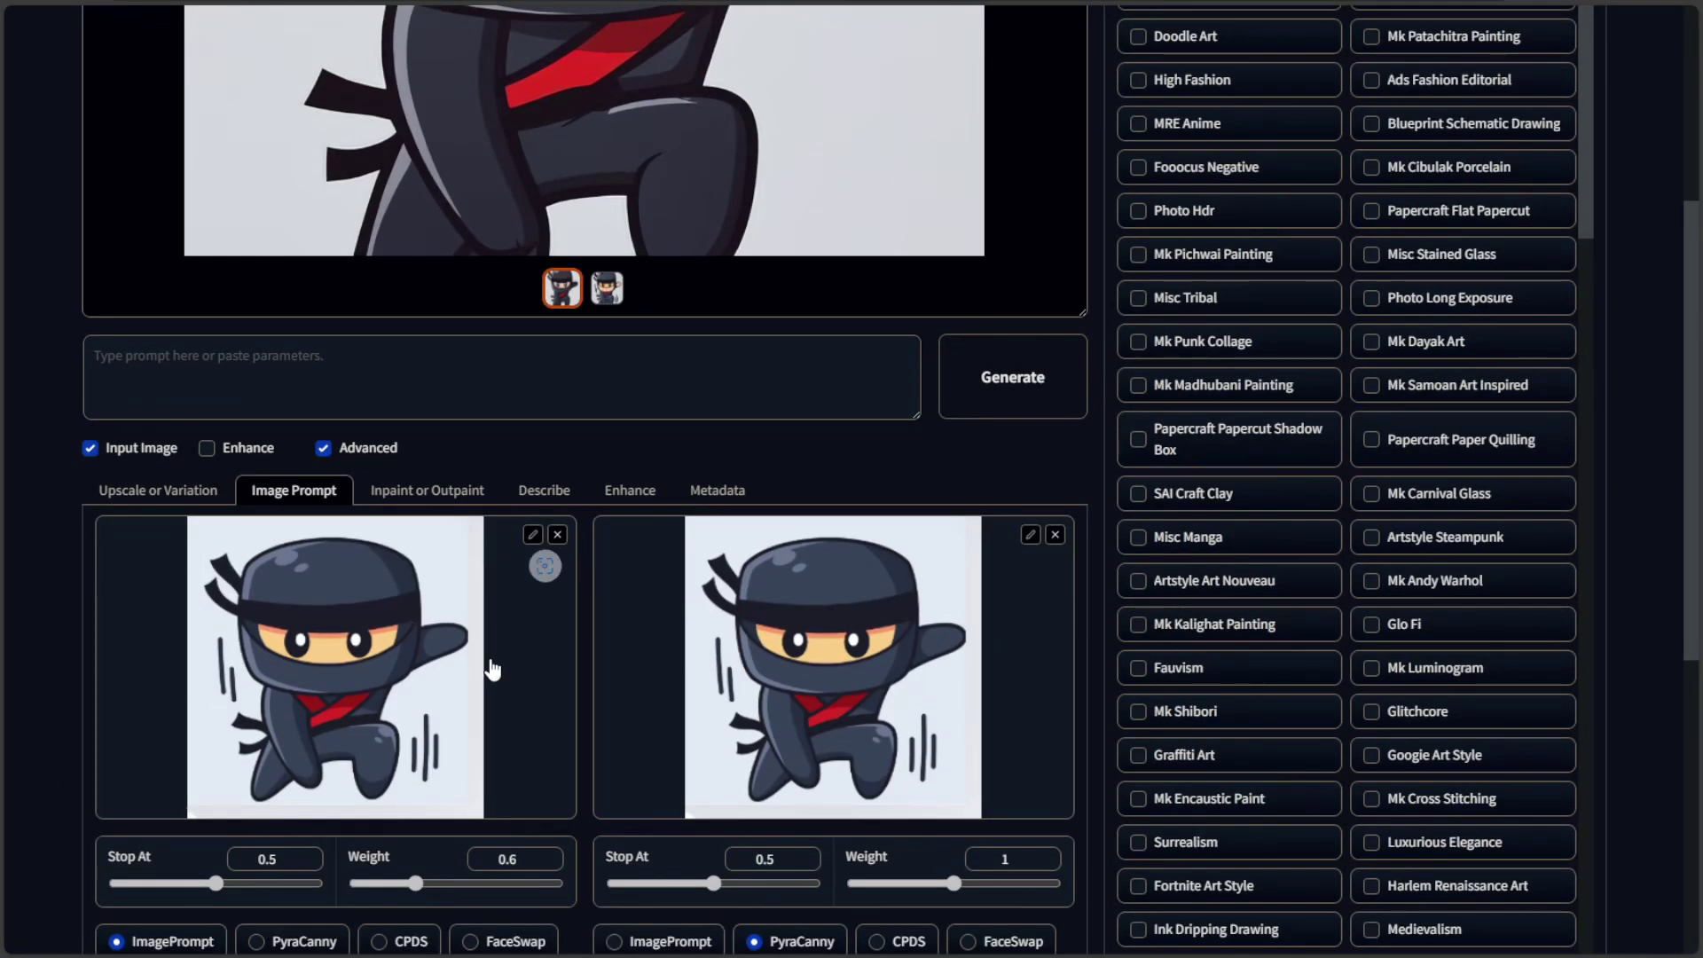
pyautogui.scroll(5, 494, 665)
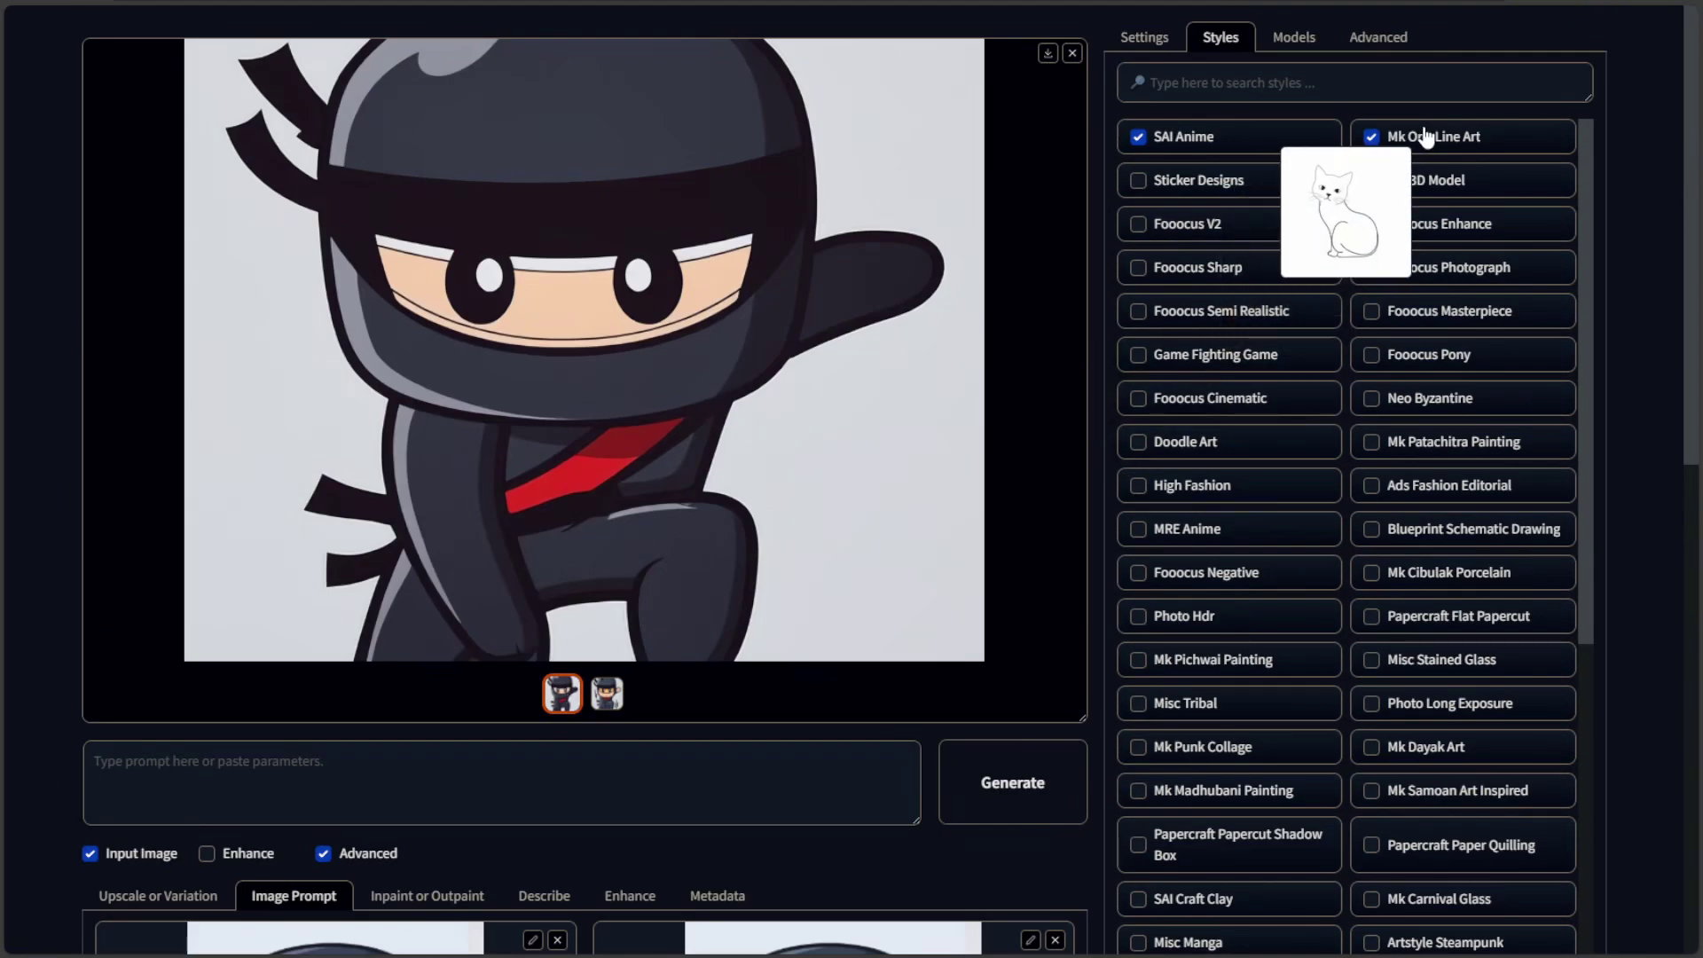
pyautogui.scroll(-1, 685, 550)
pyautogui.scroll(-3, 684, 554)
pyautogui.scroll(4, 687, 559)
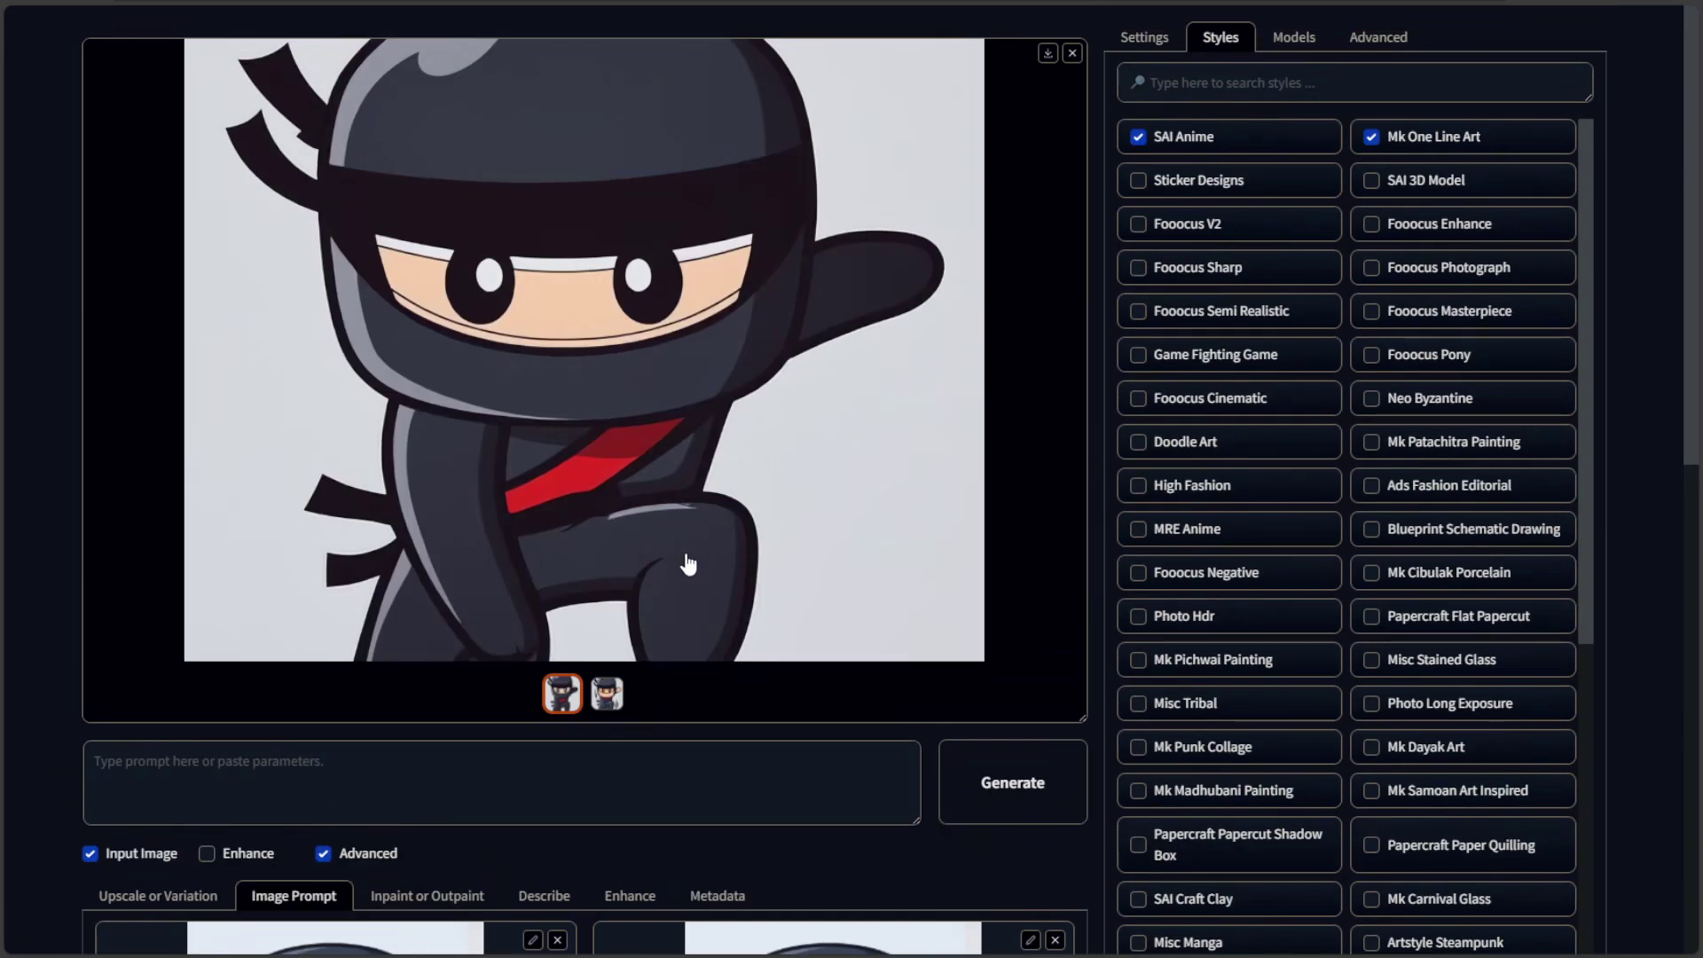
pyautogui.scroll(-4, 687, 564)
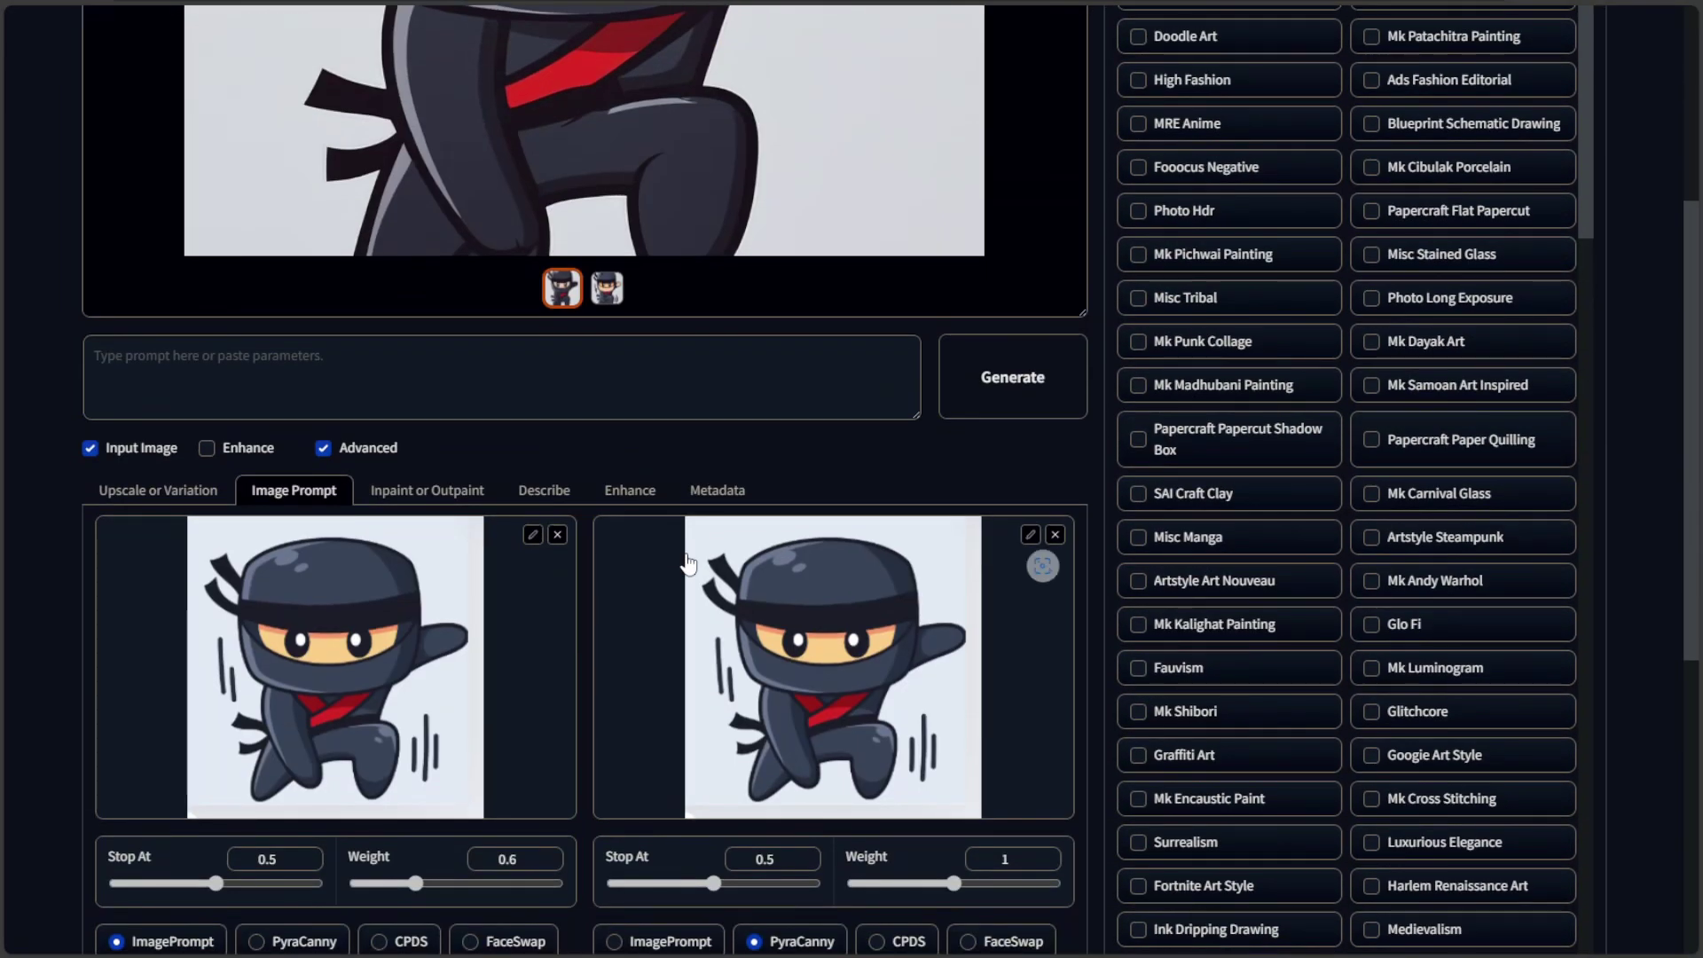
pyautogui.scroll(4, 688, 560)
pyautogui.scroll(-1, 688, 559)
pyautogui.scroll(-1, 687, 559)
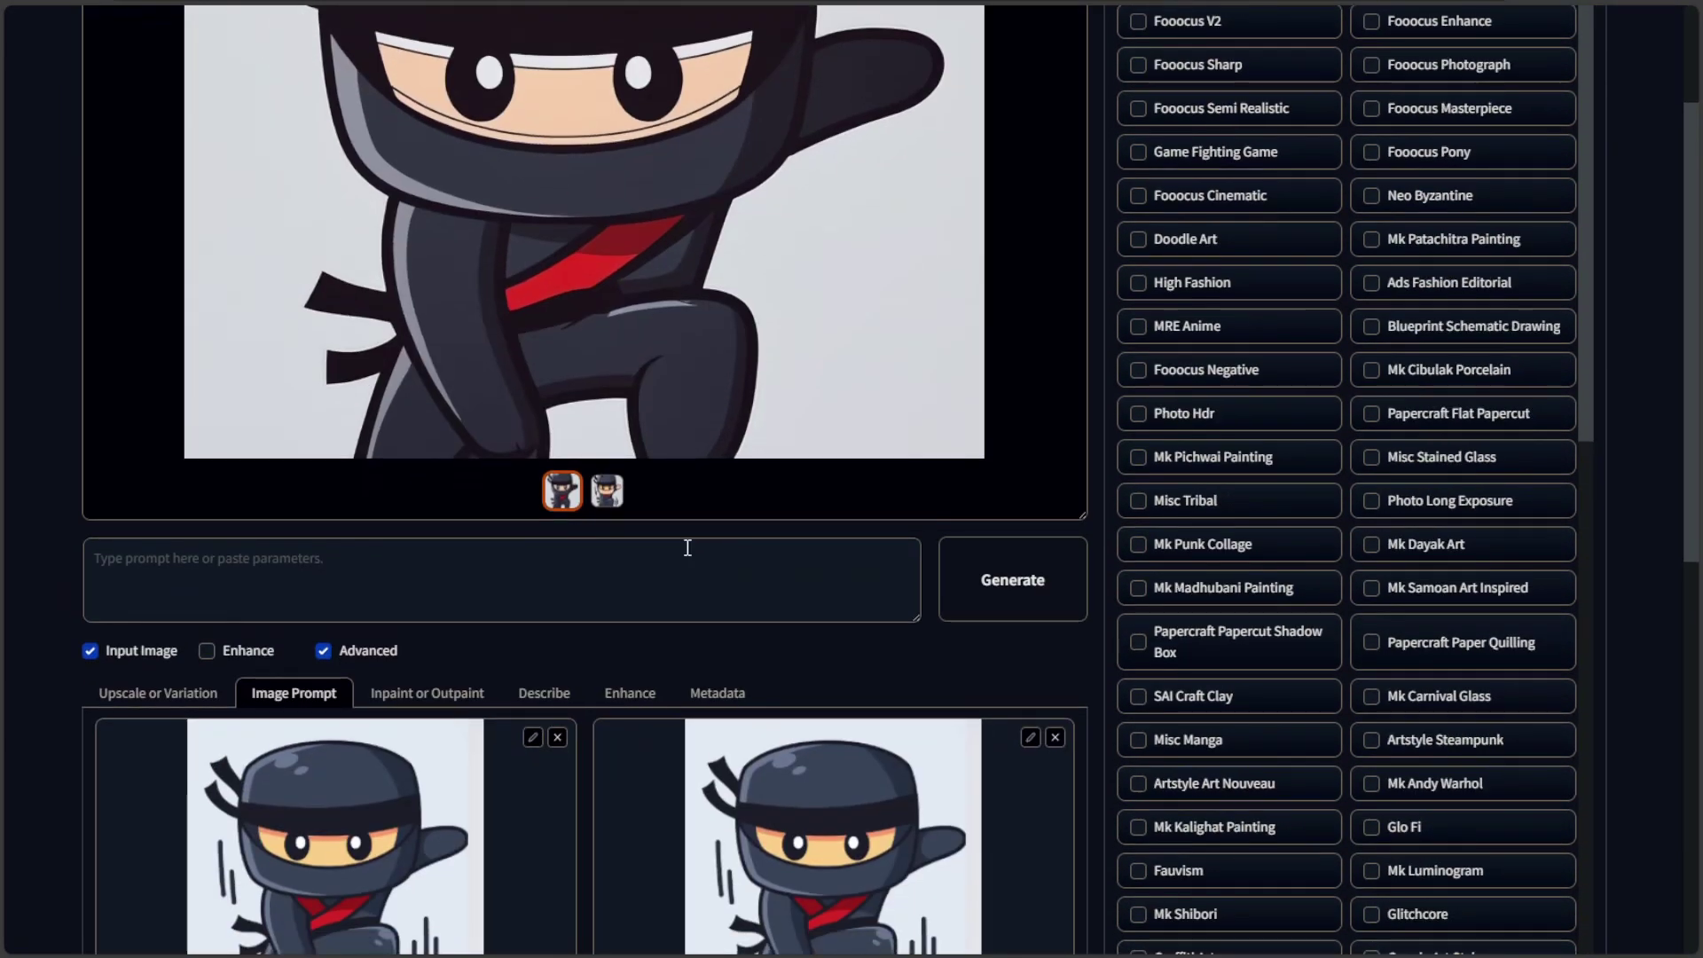
pyautogui.click(441, 694)
pyautogui.scroll(-4, 468, 669)
pyautogui.scroll(5, 487, 621)
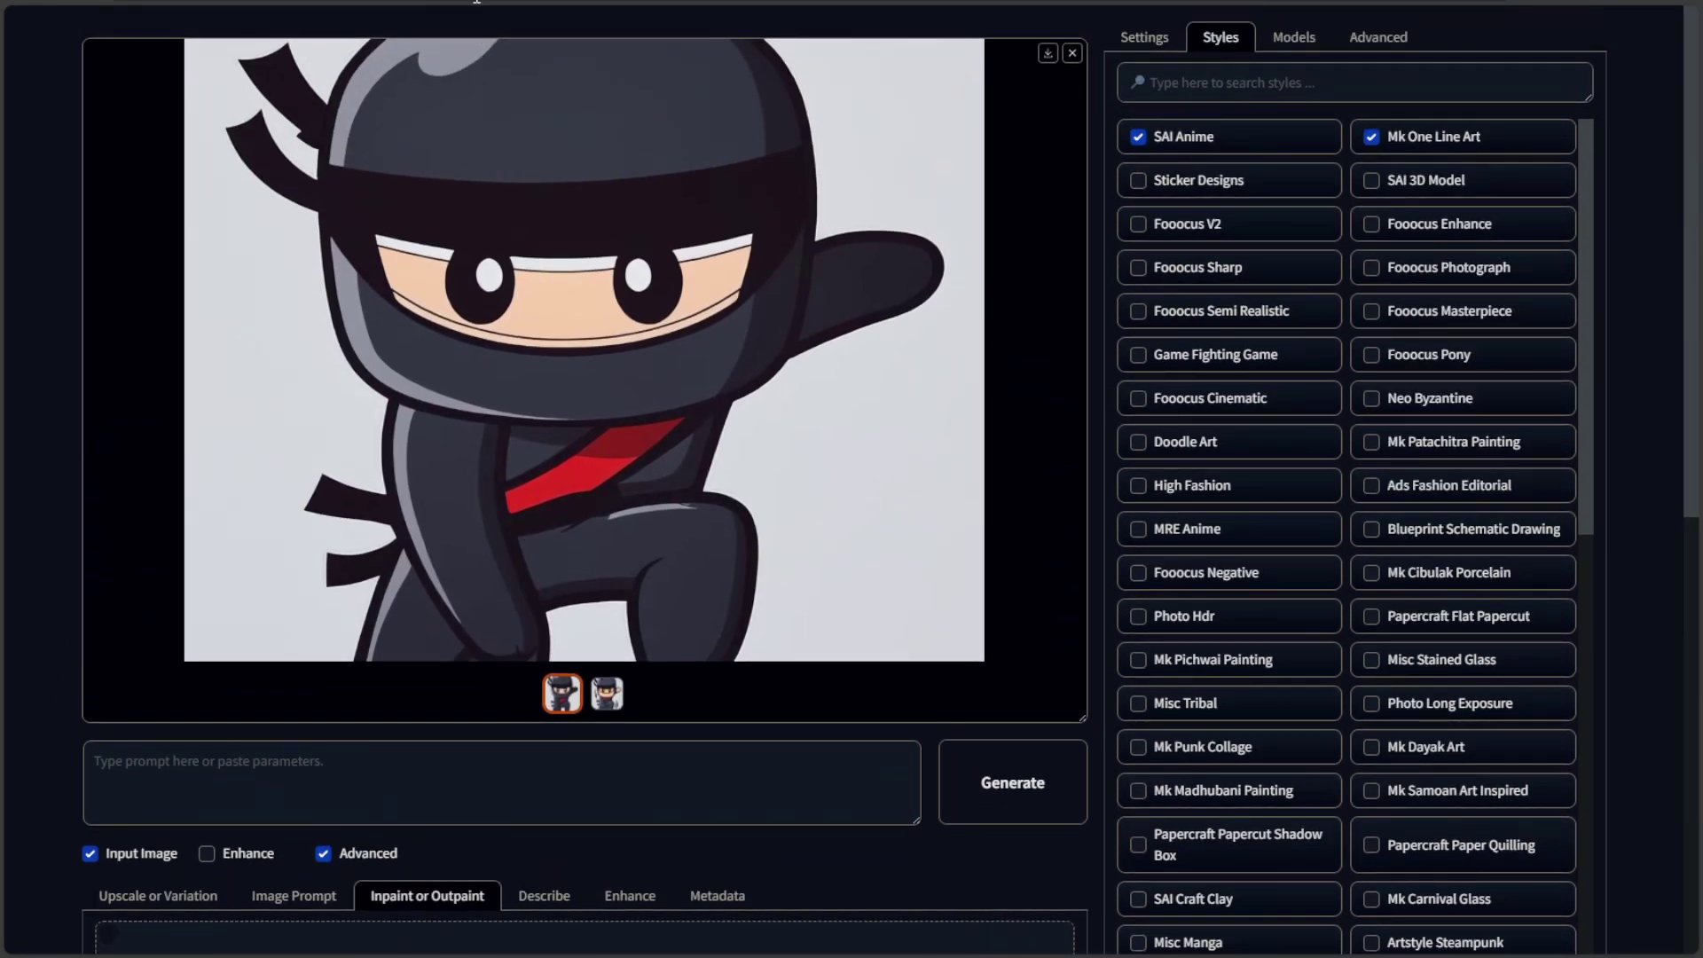
# Step: Load the line-art ninja for outpainting, enable Top and Bottom directions, and generate
pyautogui.scroll(-3, 558, 760)
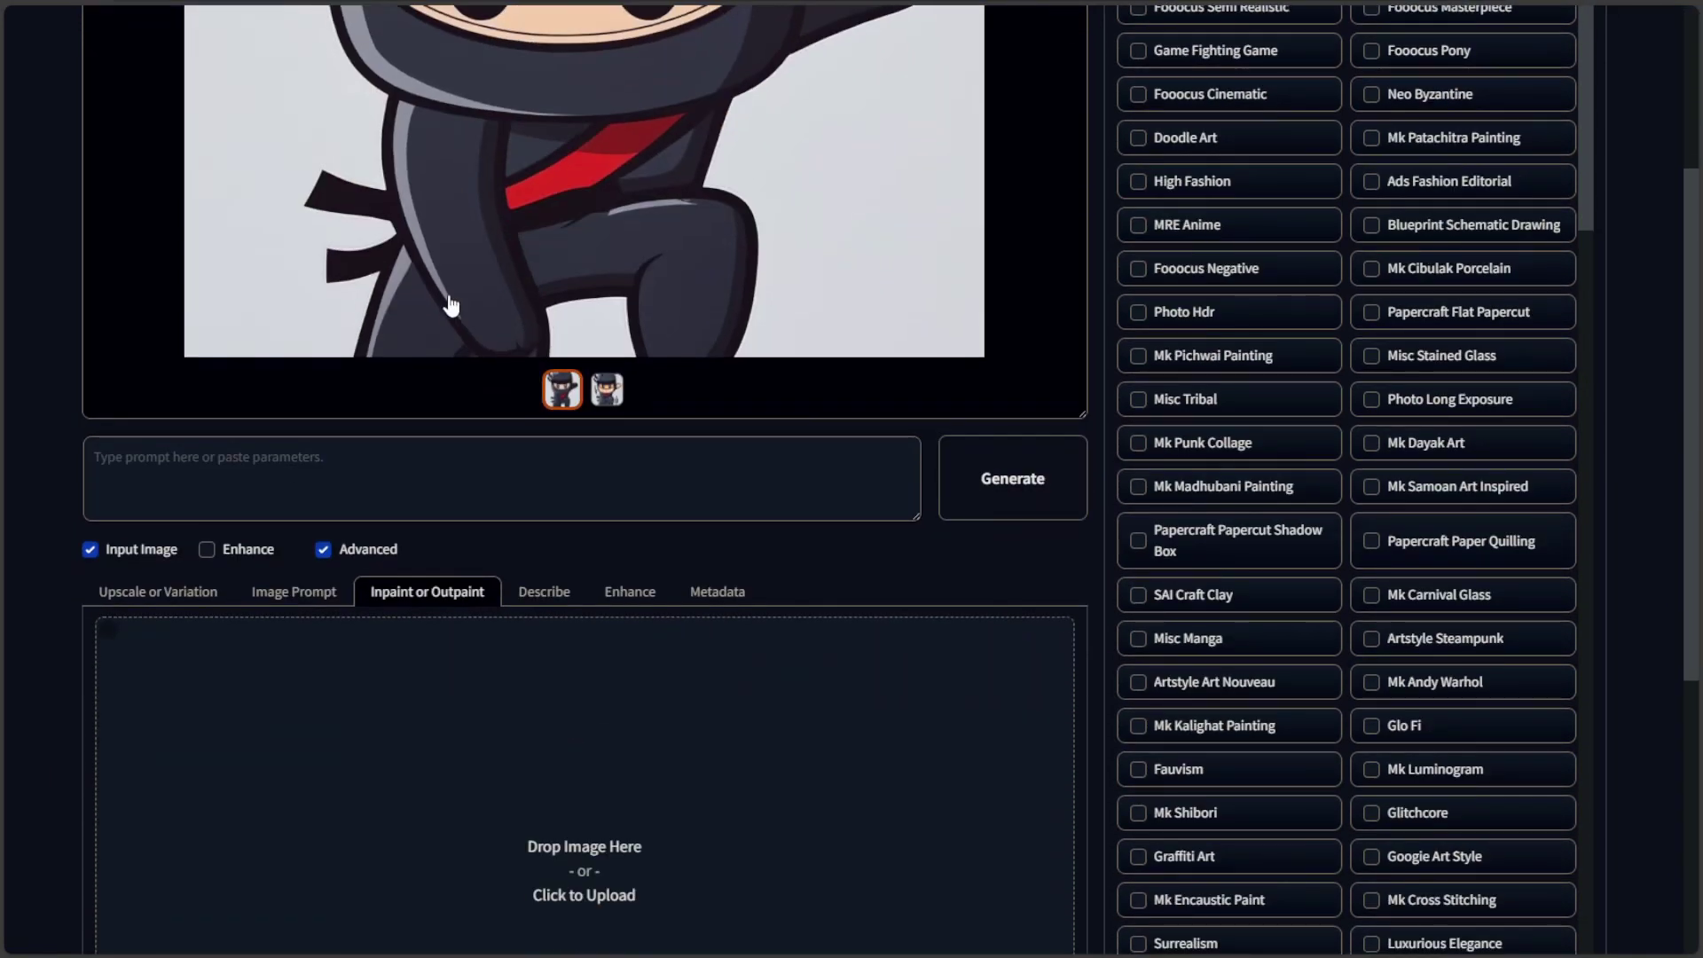
pyautogui.moveTo(499, 275); pyautogui.dragTo(417, 825)
pyautogui.scroll(-4, 341, 651)
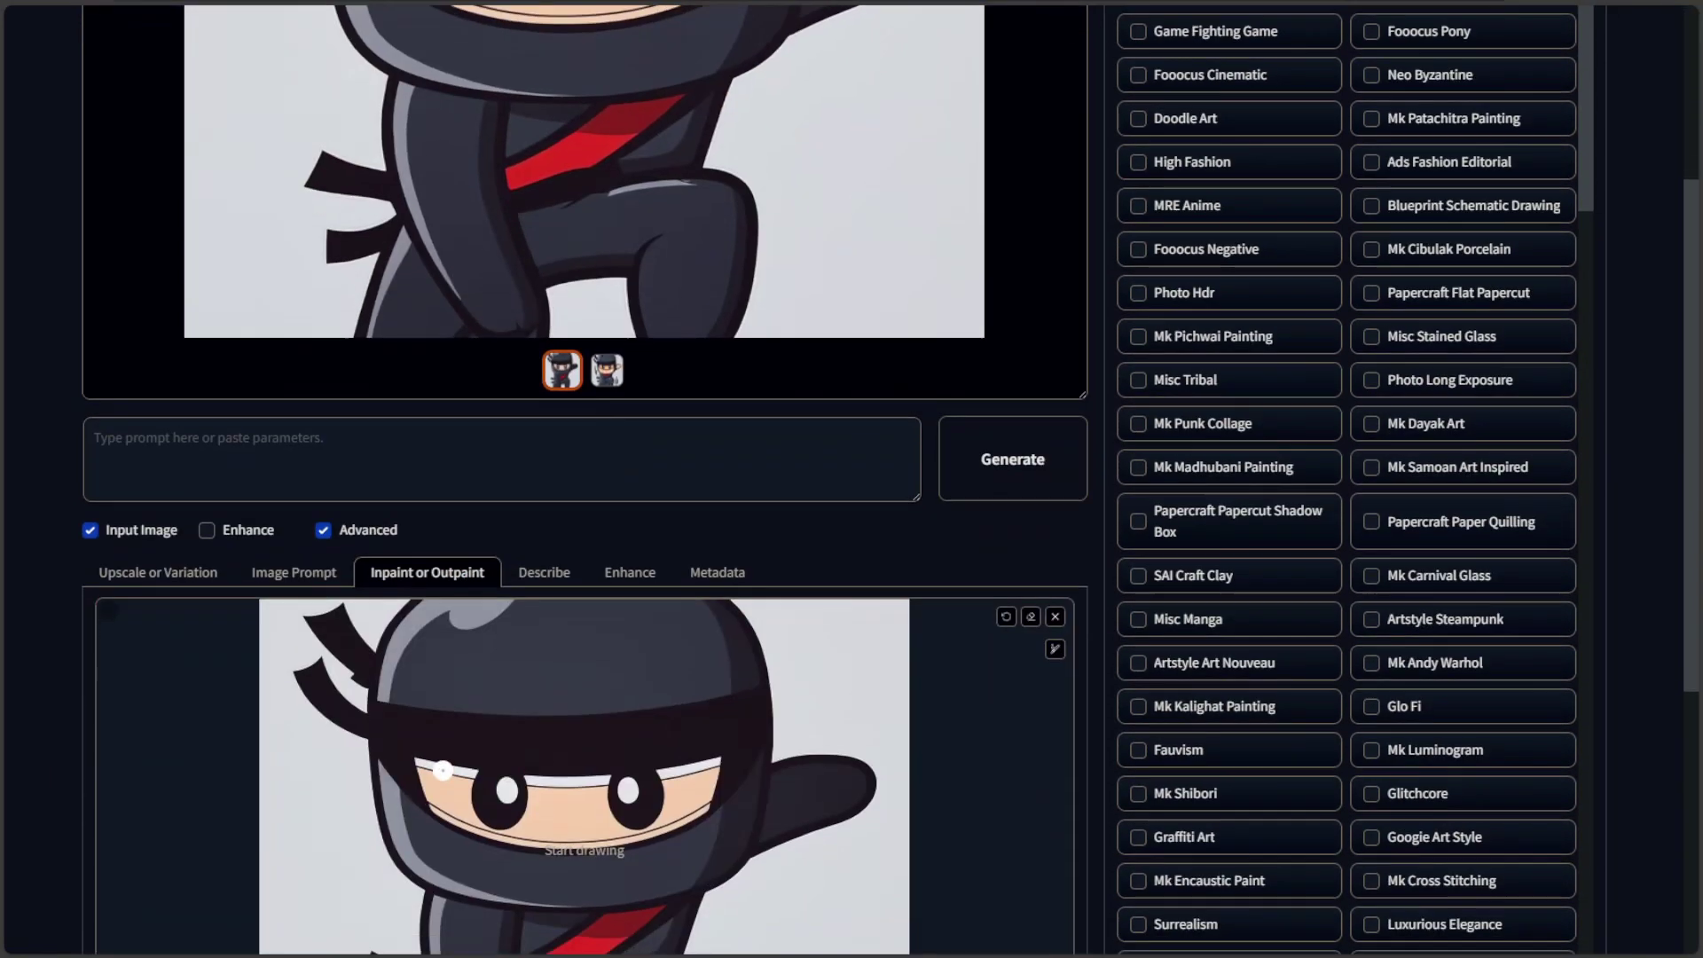
pyautogui.scroll(-1, 342, 651)
pyautogui.click(317, 825)
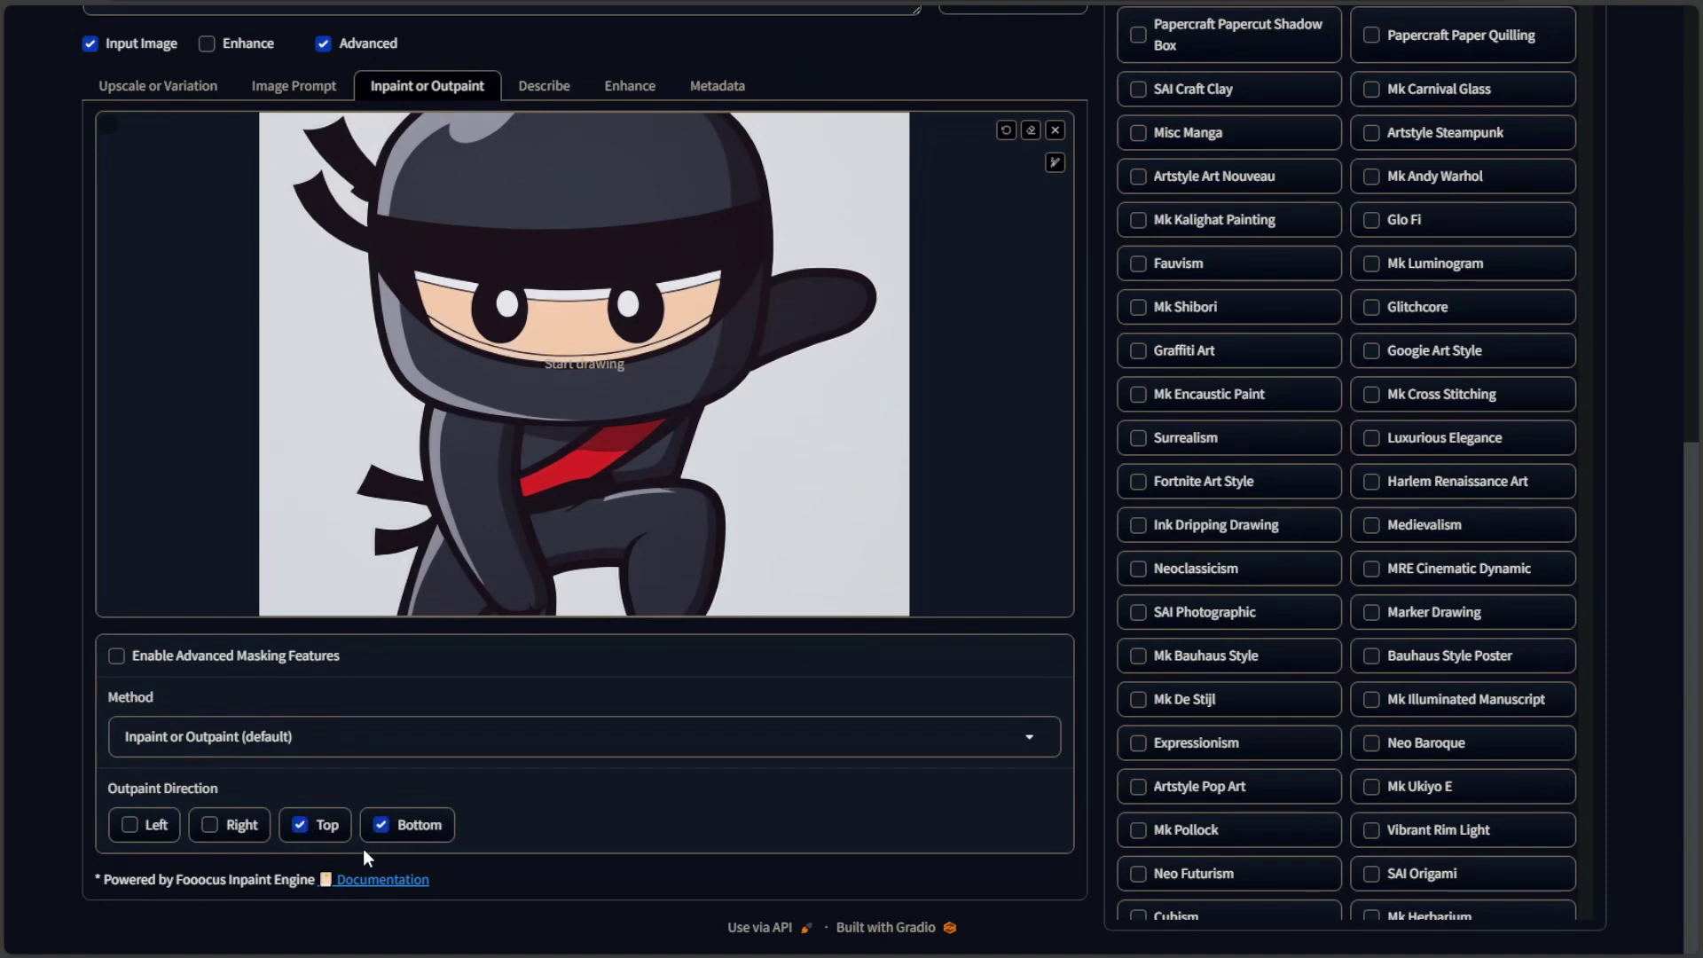
pyautogui.scroll(9, 364, 848)
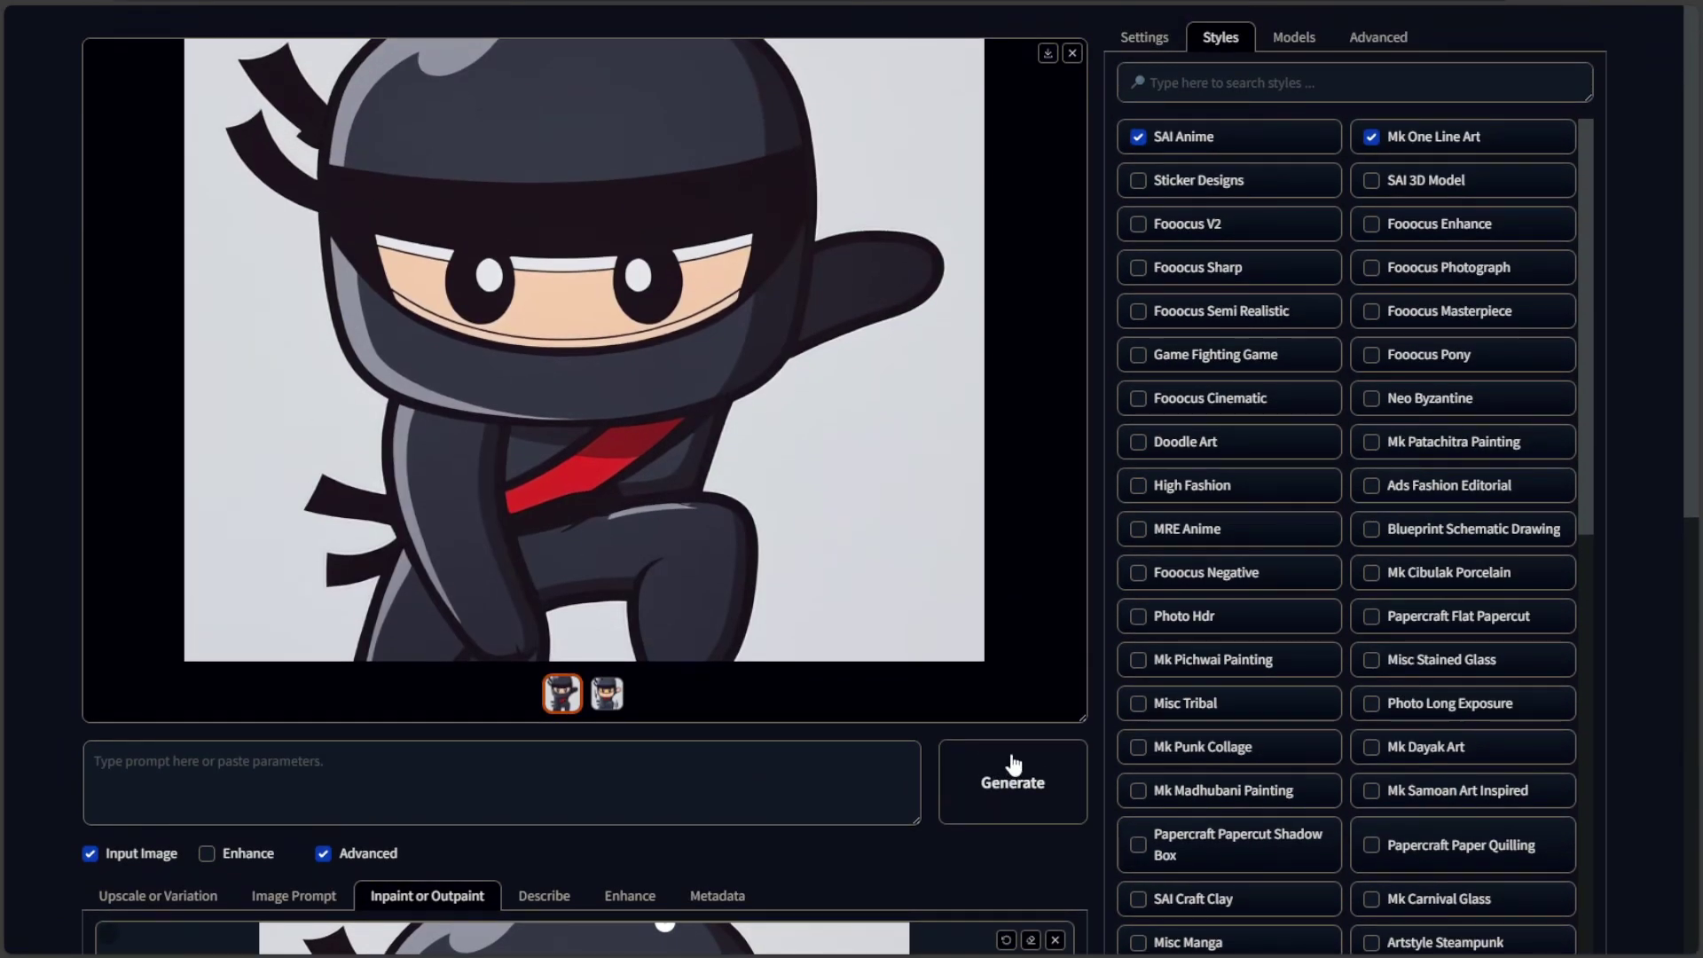
pyautogui.click(1014, 765)
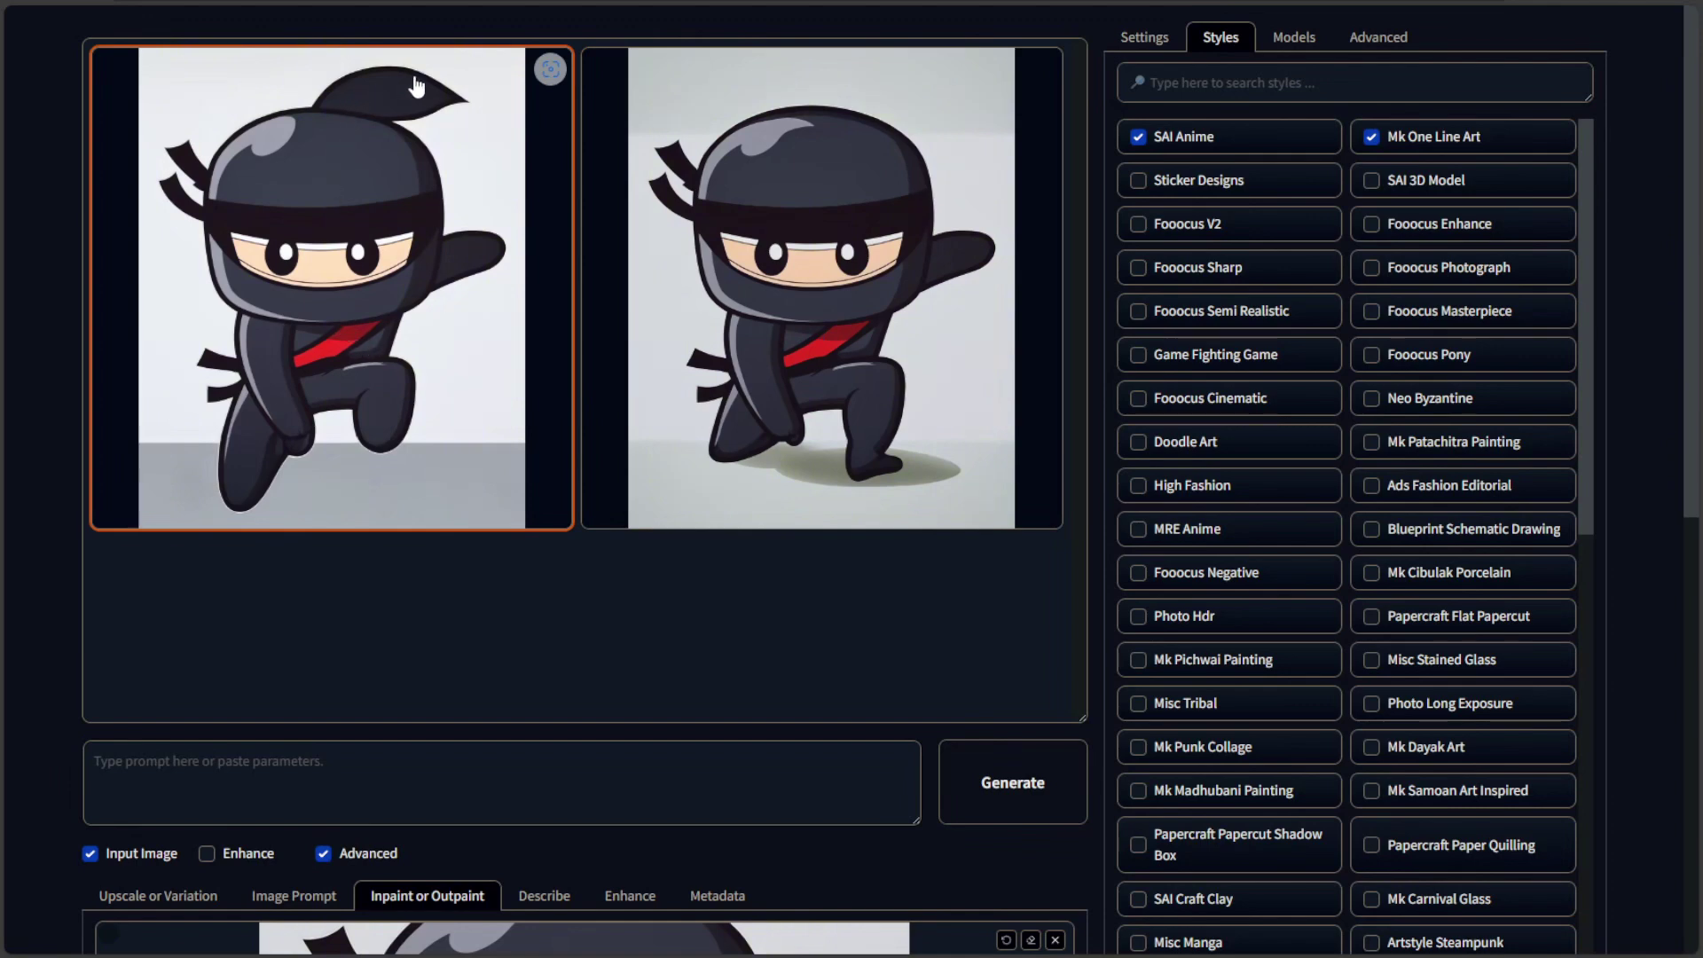
# Step: Preview both outpainted results, the jumping ninja and the kneeling ninja
pyautogui.rightClick(371, 253)
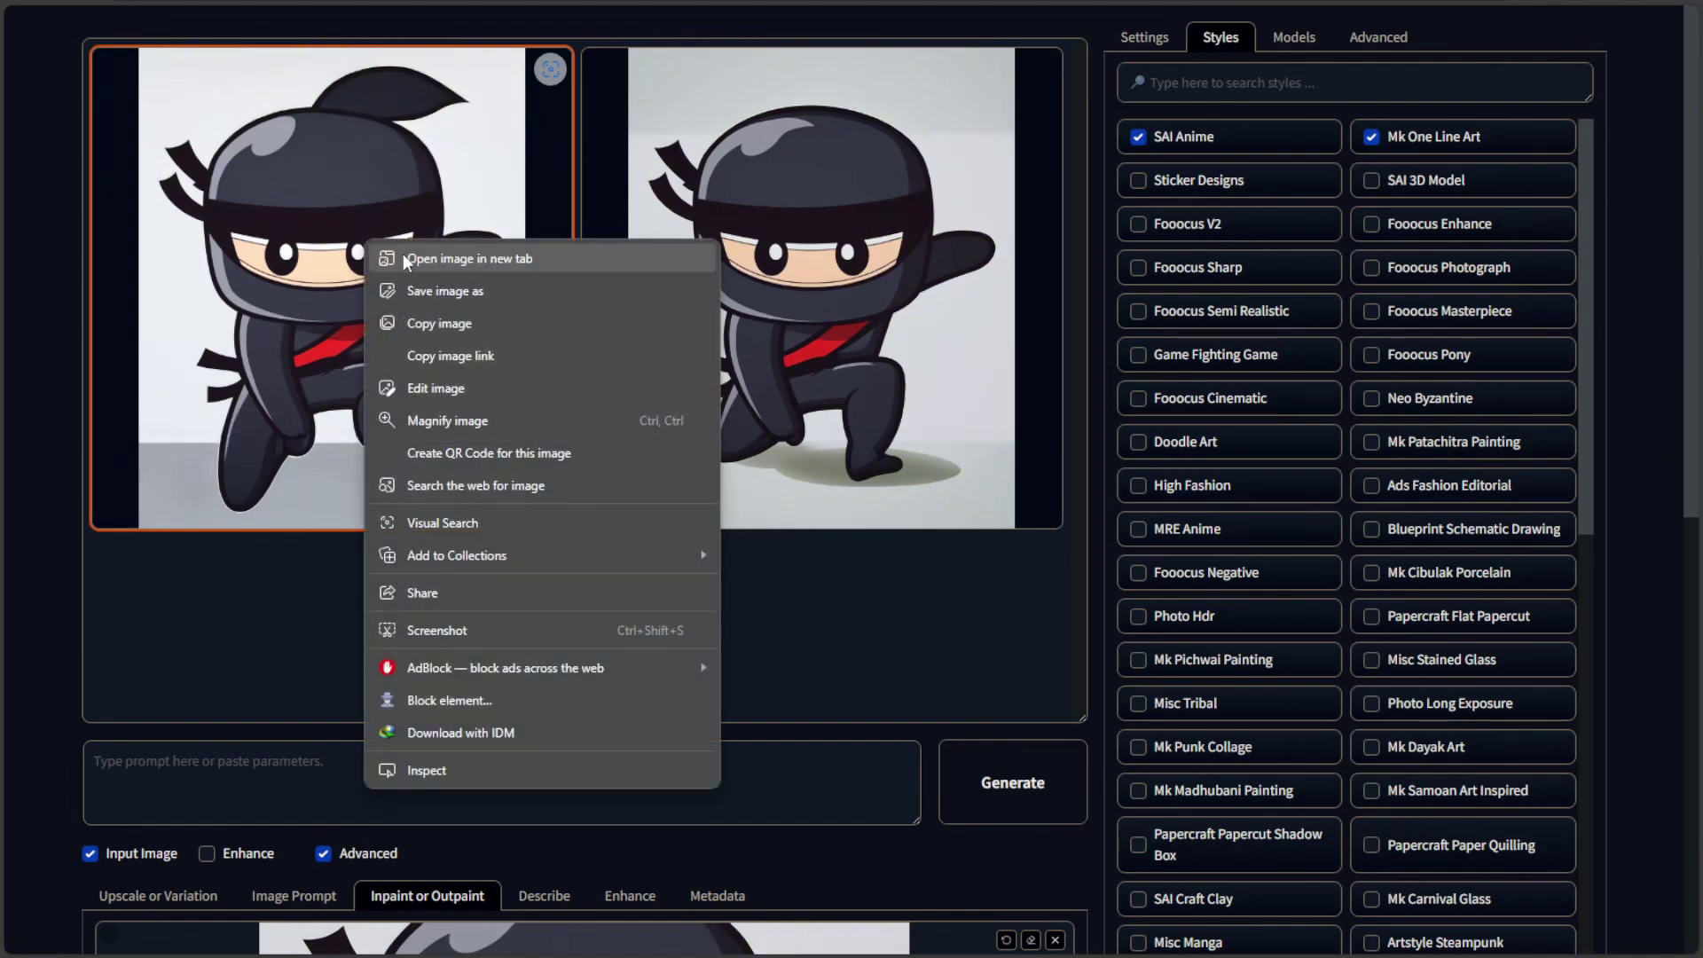
pyautogui.click(346, 289)
pyautogui.rightClick(542, 330)
pyautogui.press('Escape')
pyautogui.click(607, 693)
pyautogui.rightClick(634, 384)
pyautogui.press('Escape')
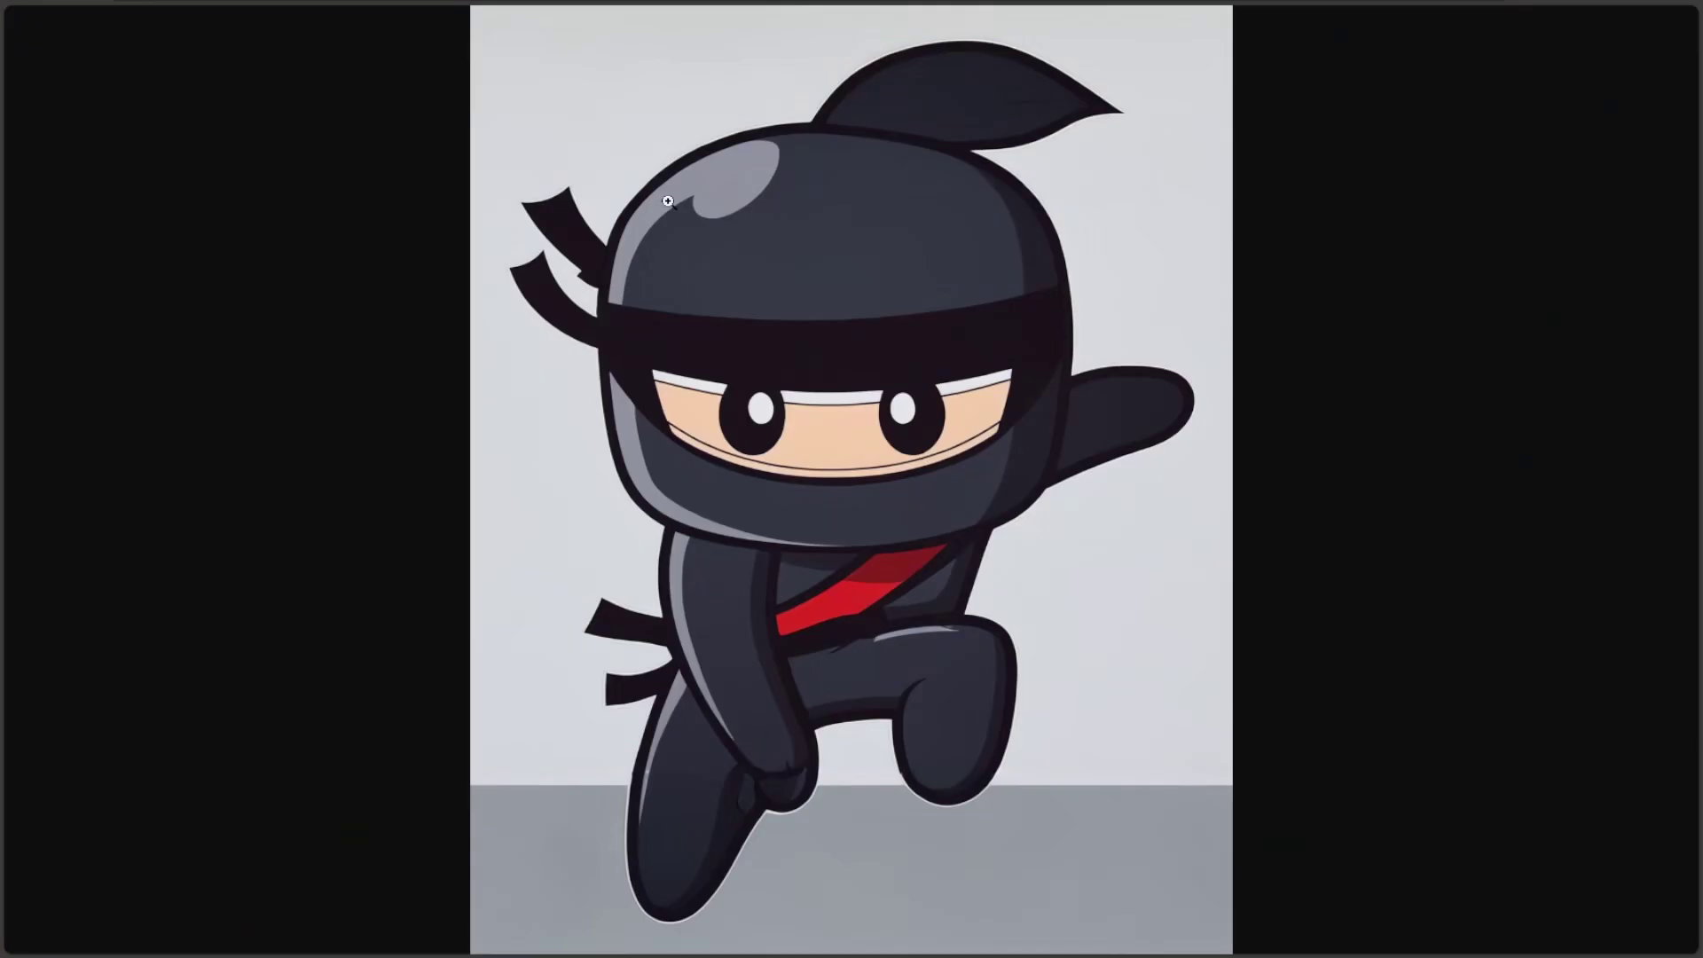
# Step: Save the jumping ninja image as AI-ninja
pyautogui.hotkey('ctrl', 's')
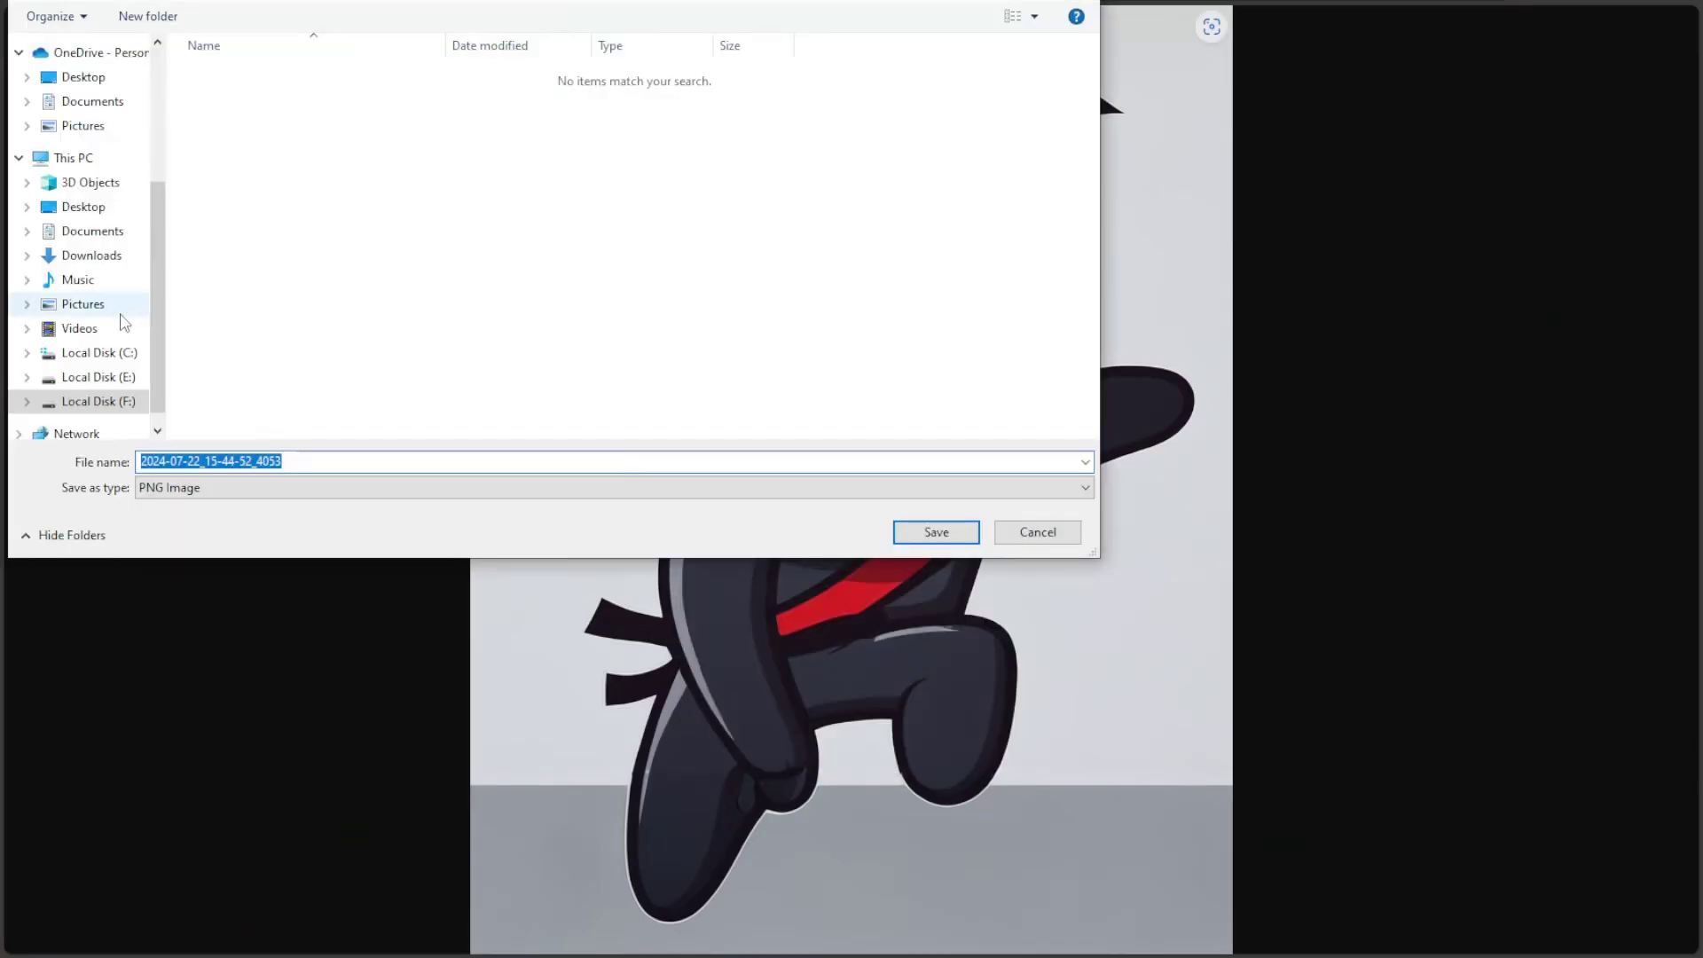
pyautogui.write('AI')
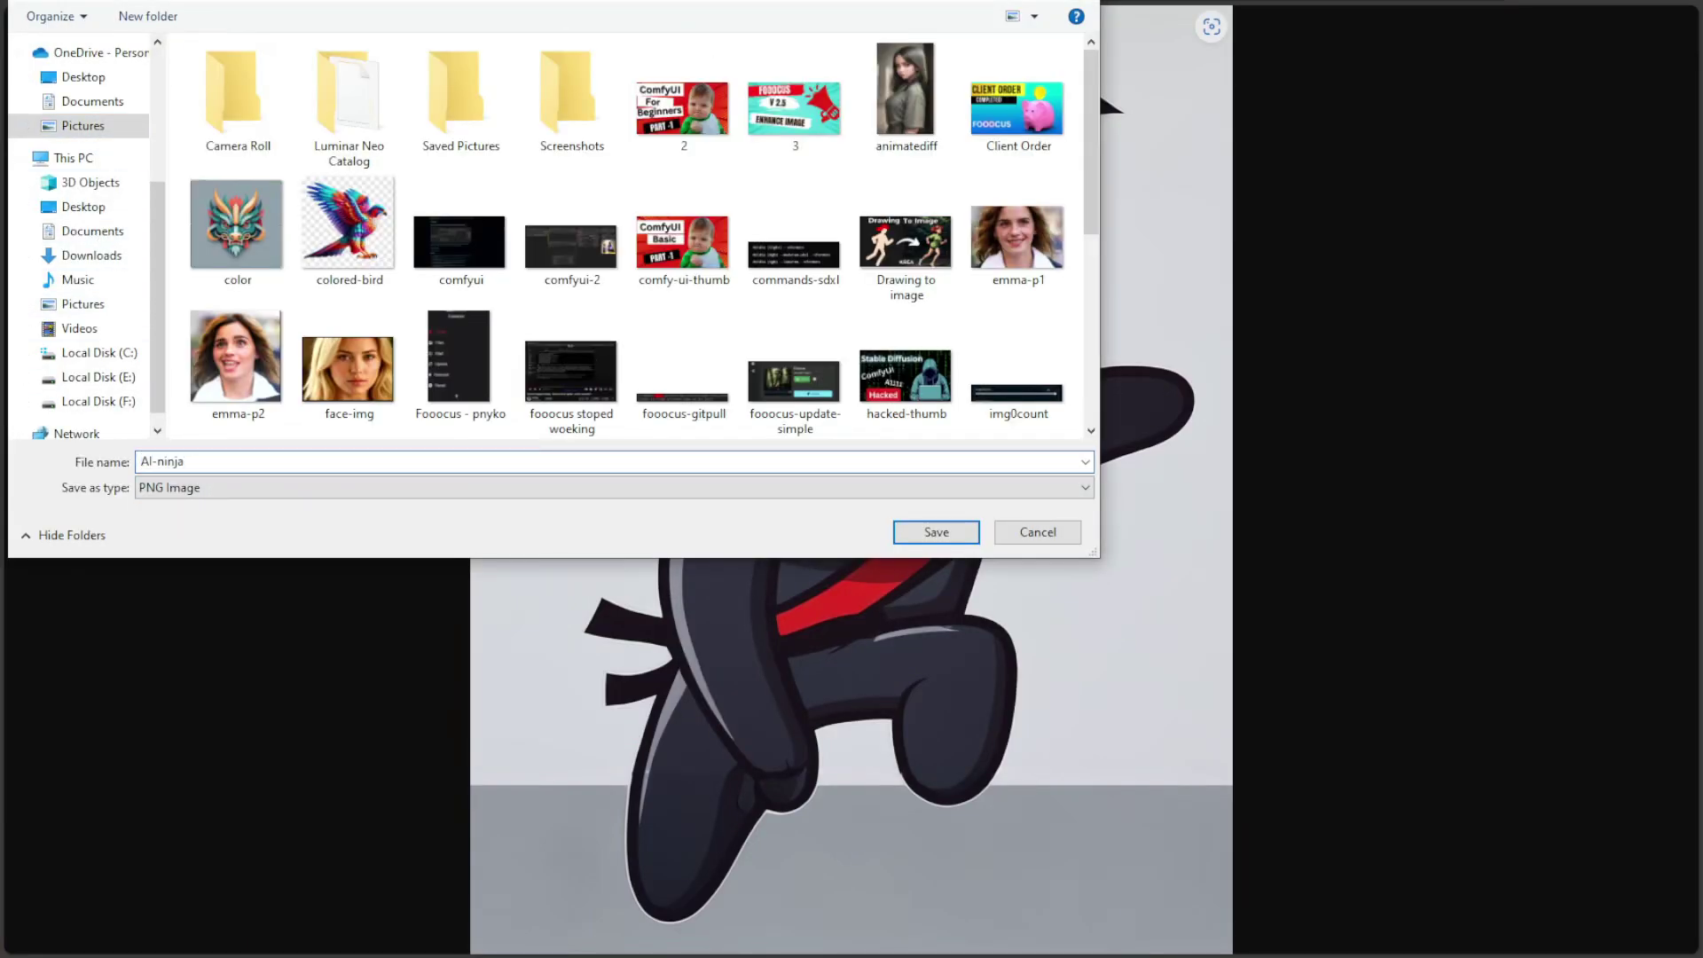
pyautogui.write('-ninja')
pyautogui.press('Return')
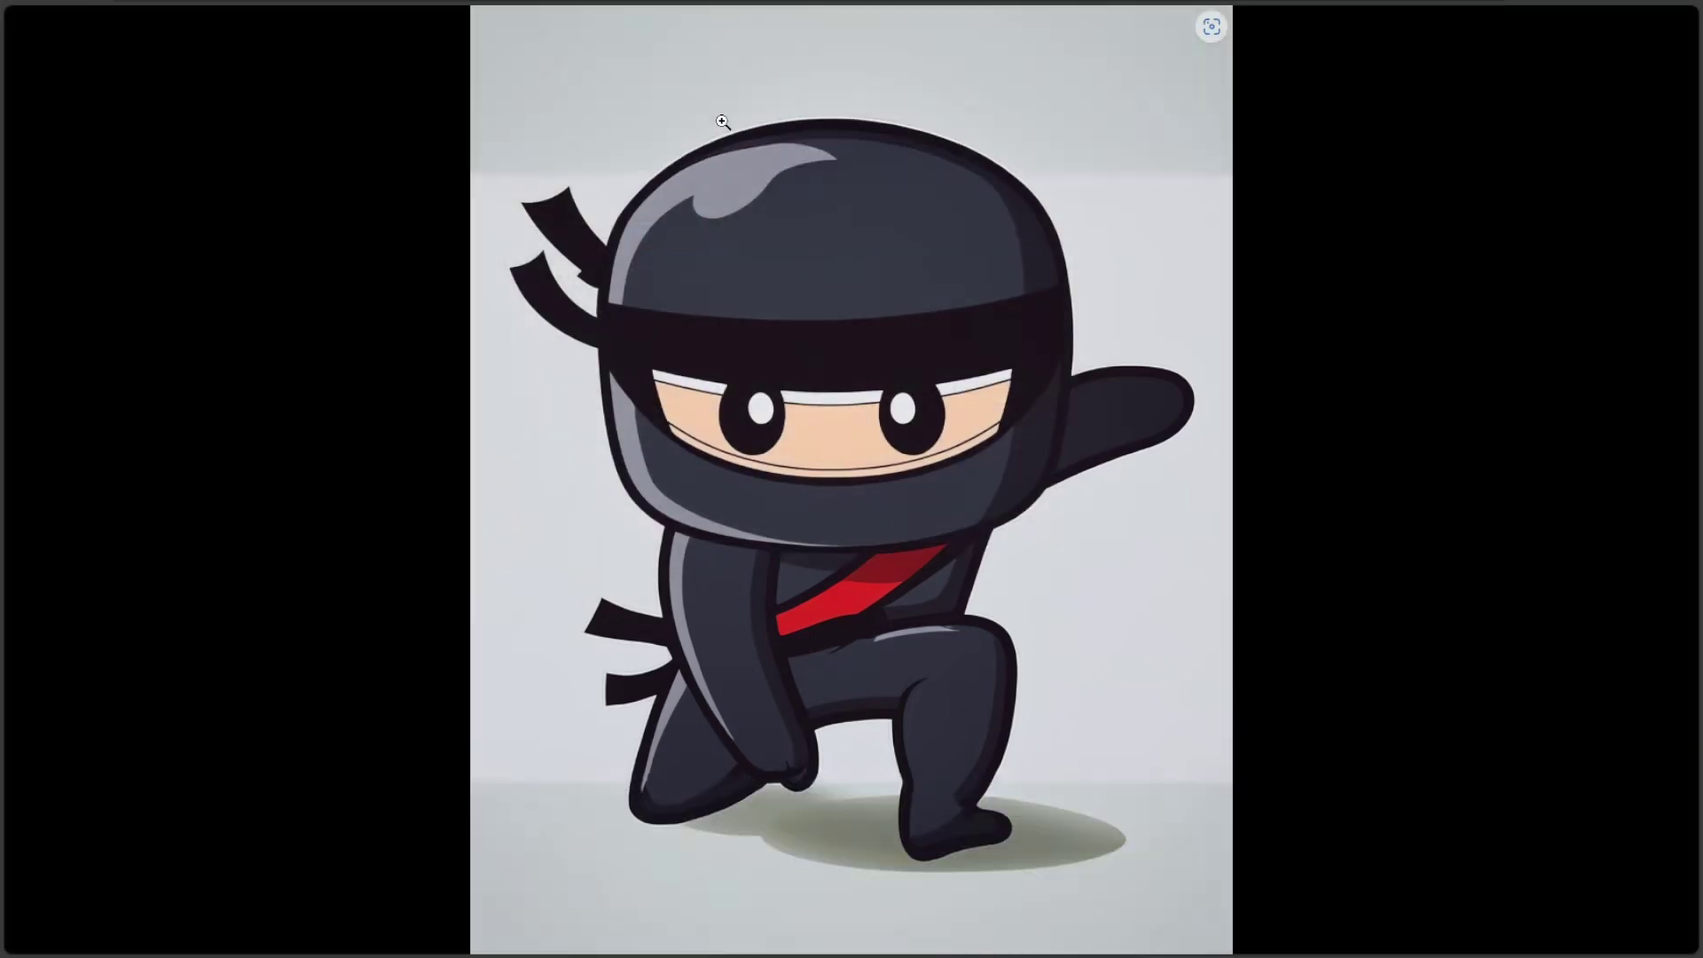
# Step: Save the kneeling ninja image as AI-ninja-2
pyautogui.hotkey('alt', 'f')
pyautogui.hotkey('ctrl', 's')
pyautogui.write('AI-ninja-2')
pyautogui.press('Return')
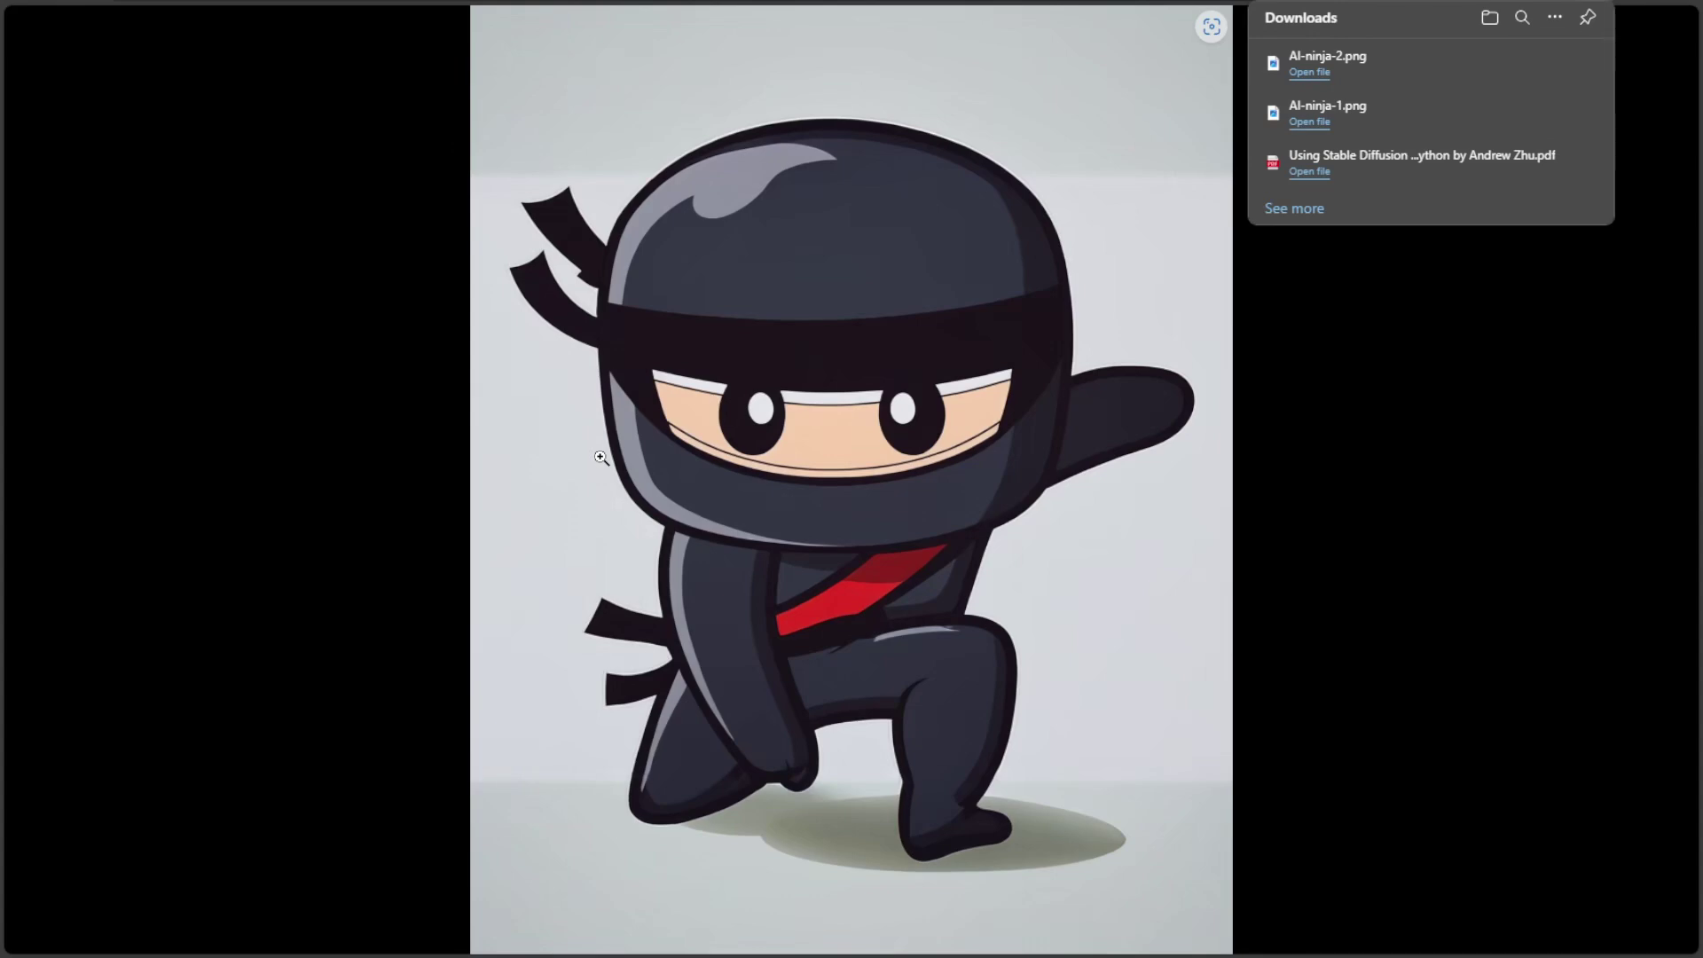
pyautogui.press('Escape')
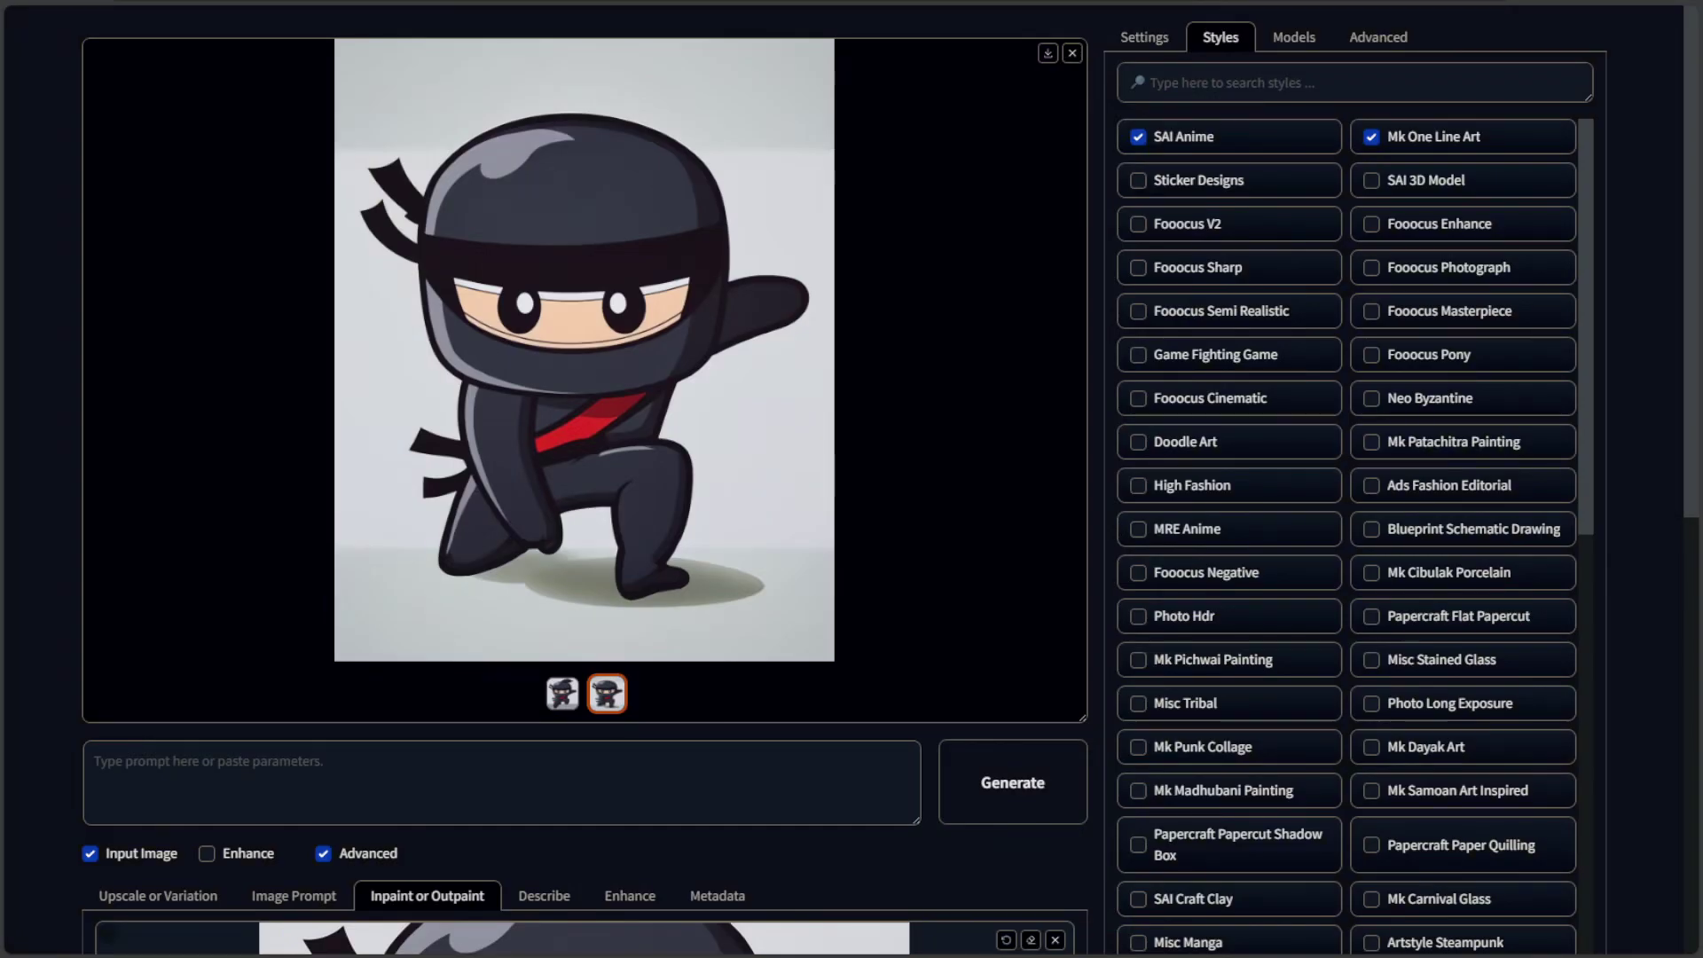
pyautogui.scroll(-7, 631, 391)
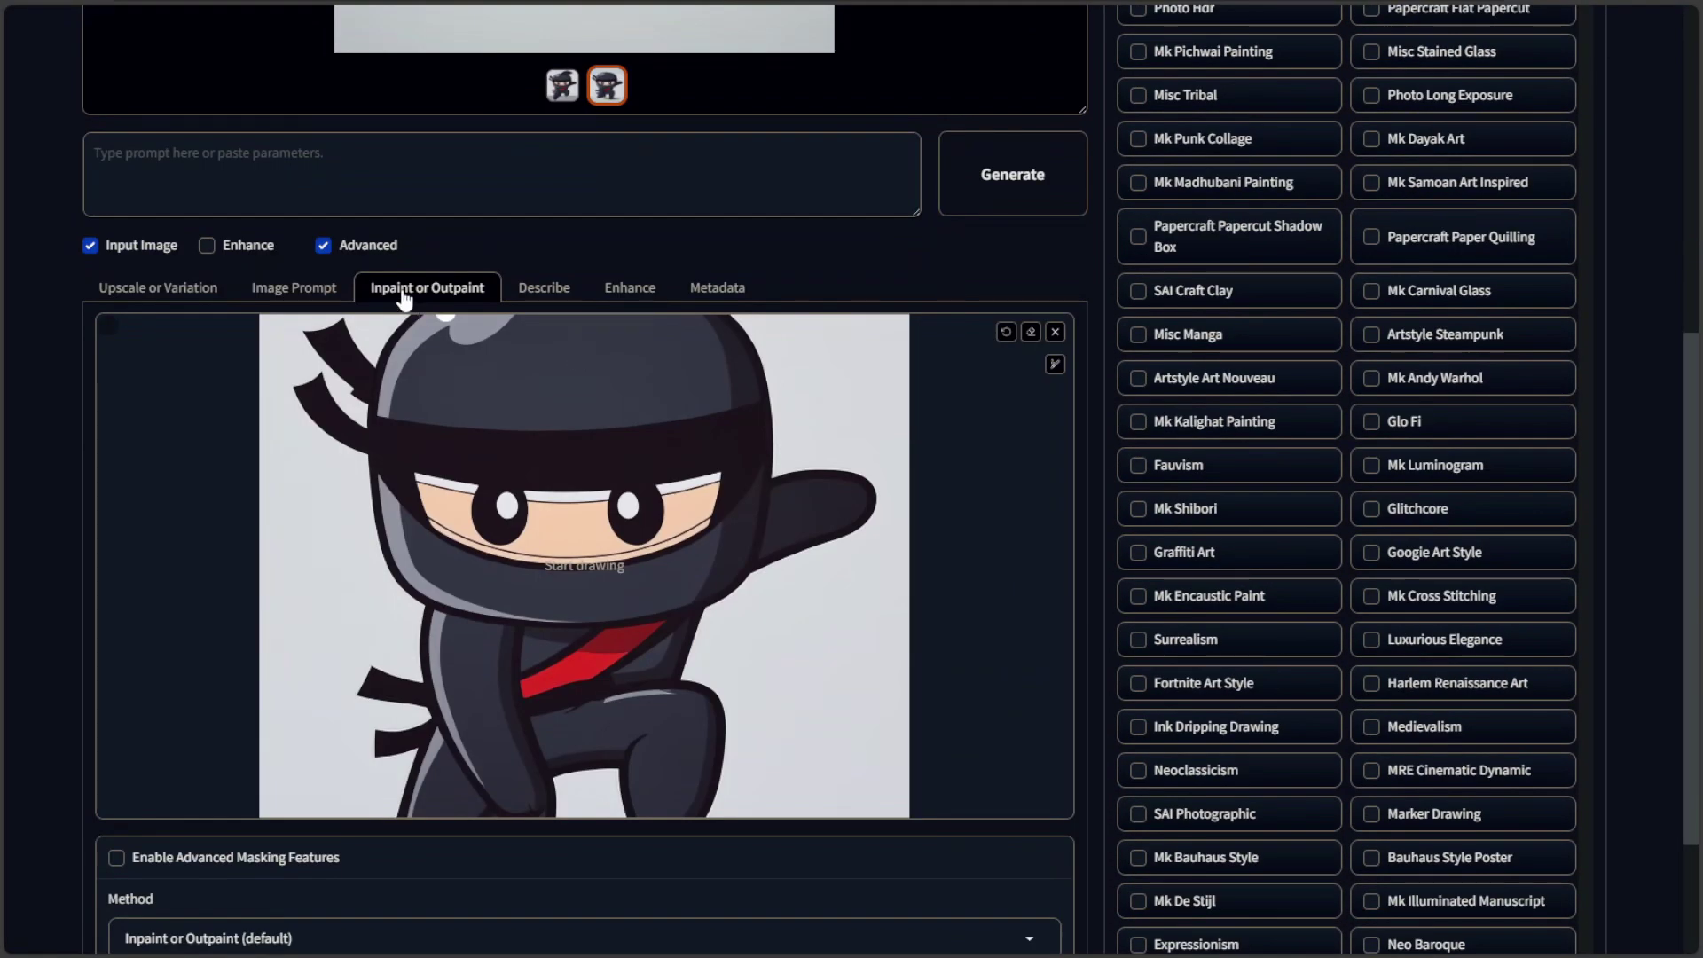